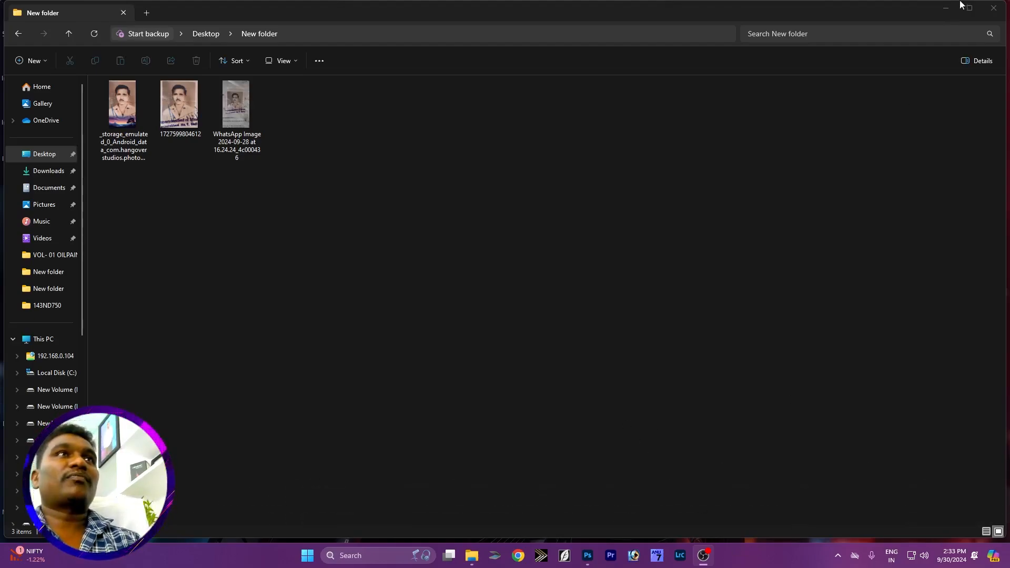
Step: Examine the three versions of the old portrait in New folder, checking the stamp, ink strokes and creases in each
{"action": "double_click", "coordinate": [220, 116]}
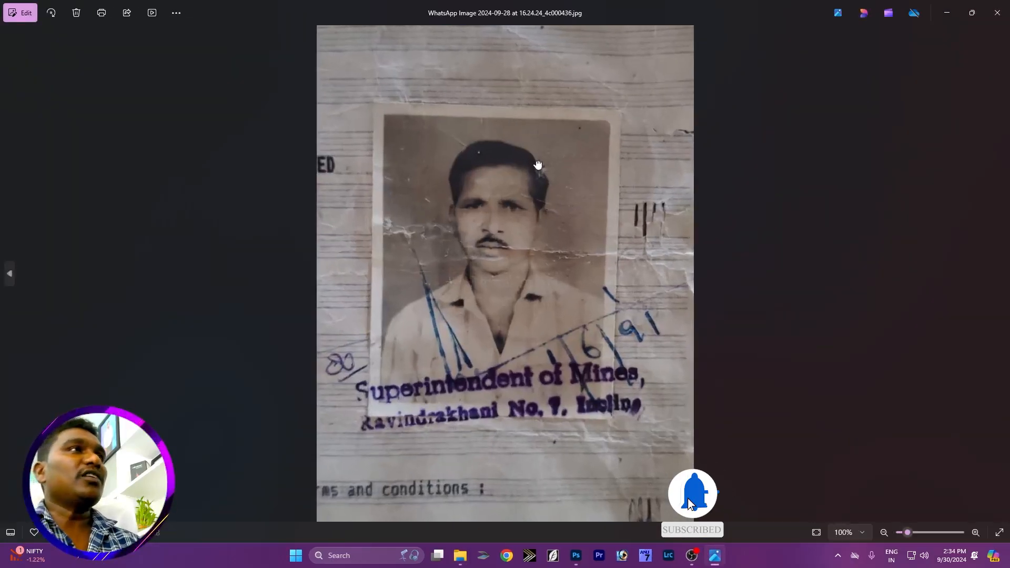
{"action": "scroll", "coordinate": [538, 166], "scroll_direction": "down", "scroll_amount": 1}
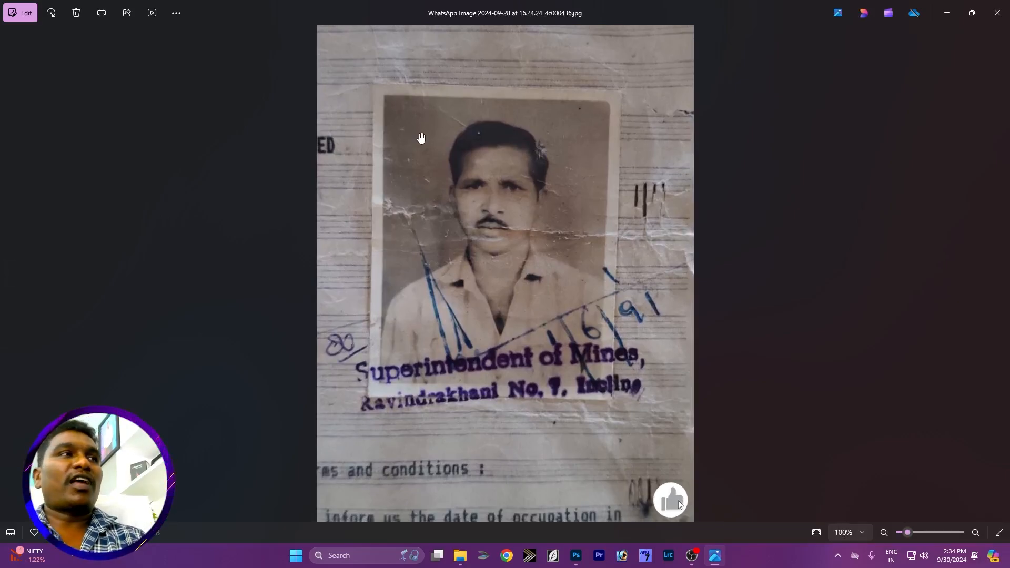
{"action": "left_click", "coordinate": [947, 12]}
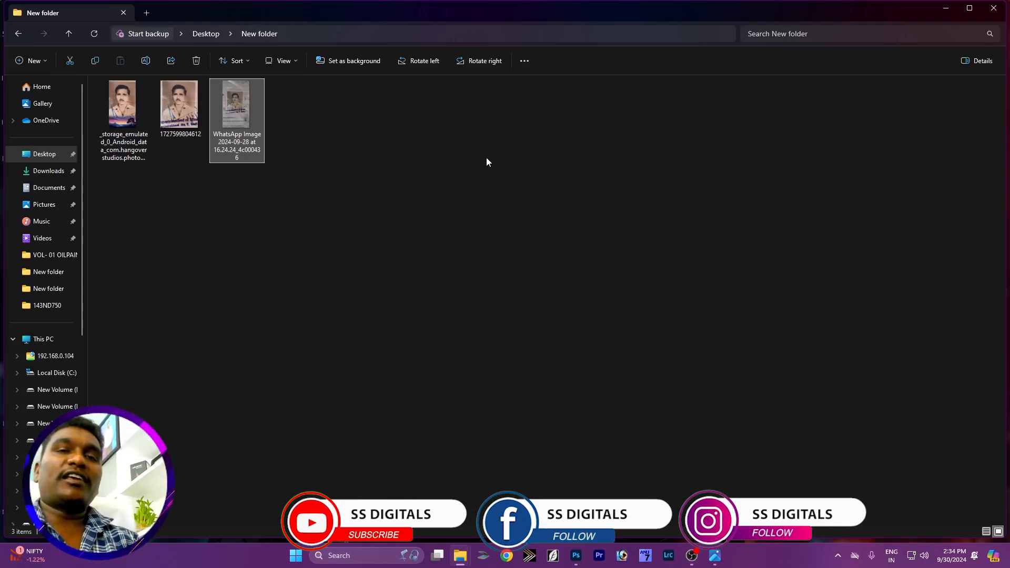
{"action": "double_click", "coordinate": [179, 104]}
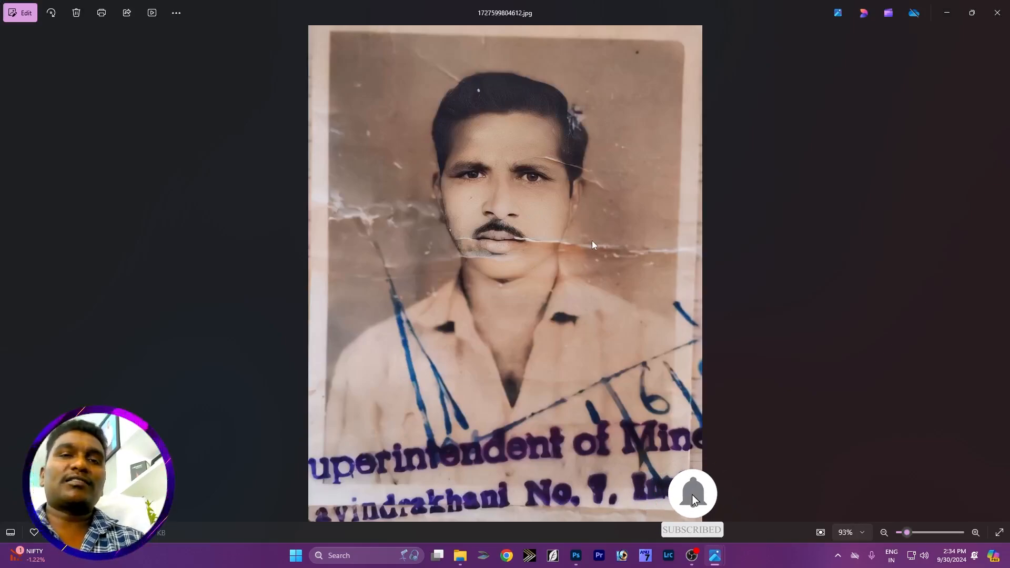
{"action": "left_click", "coordinate": [997, 13]}
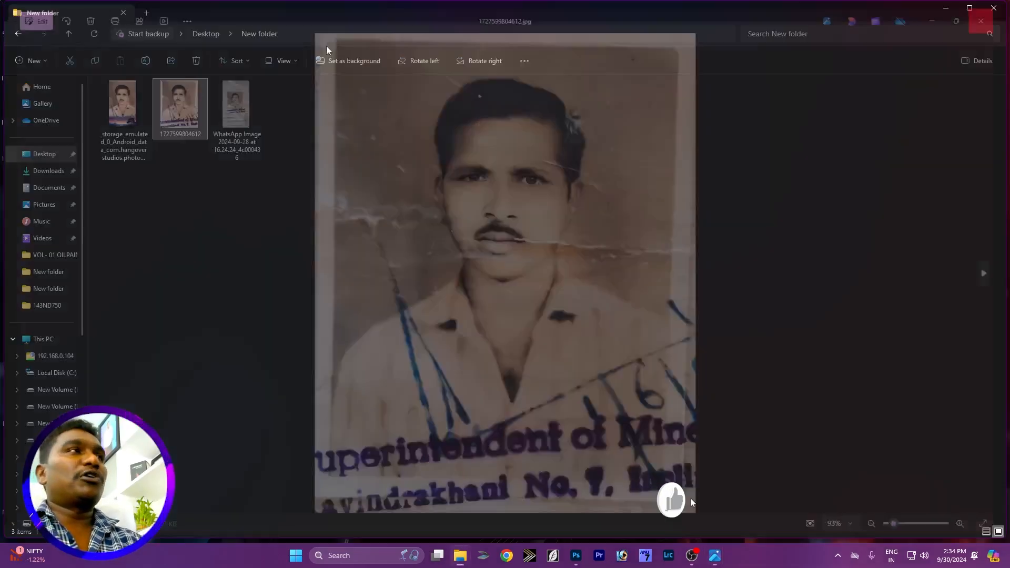
{"action": "double_click", "coordinate": [126, 113]}
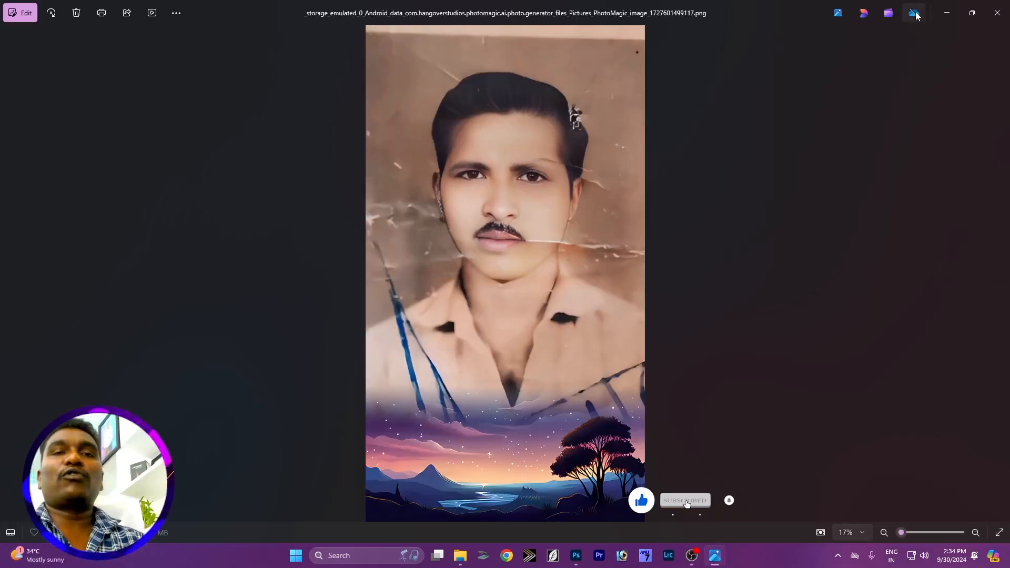
{"action": "left_click", "coordinate": [956, 13]}
Step: Open the enhanced PhotoMagic PNG portrait from the folder in Photoshop, enlarged around the face
{"action": "left_click_drag", "start_coordinate": [125, 113], "coordinate": [529, 82]}
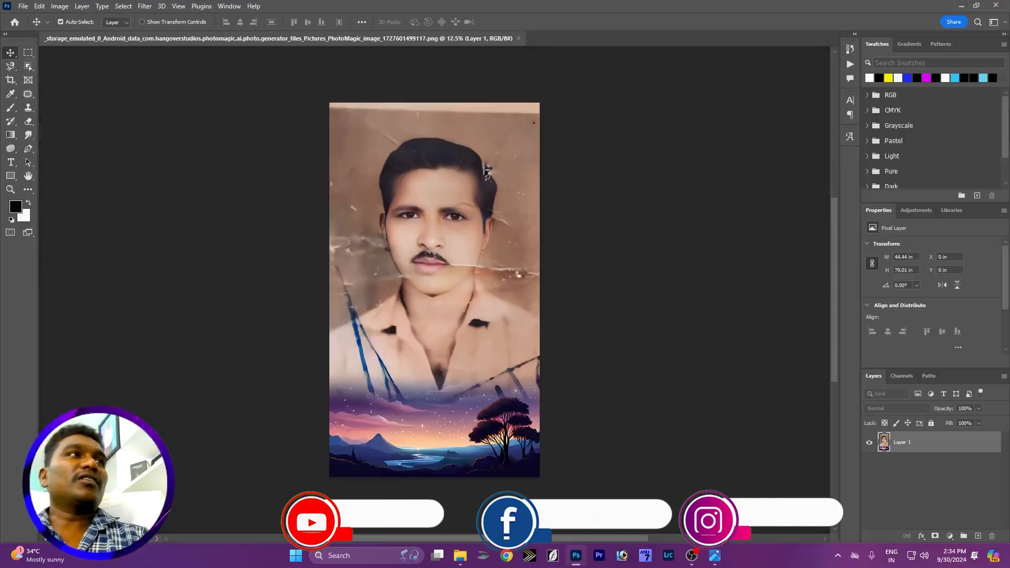
{"action": "key", "text": "ctrl+plus"}
{"action": "key", "text": "ctrl+plus"}
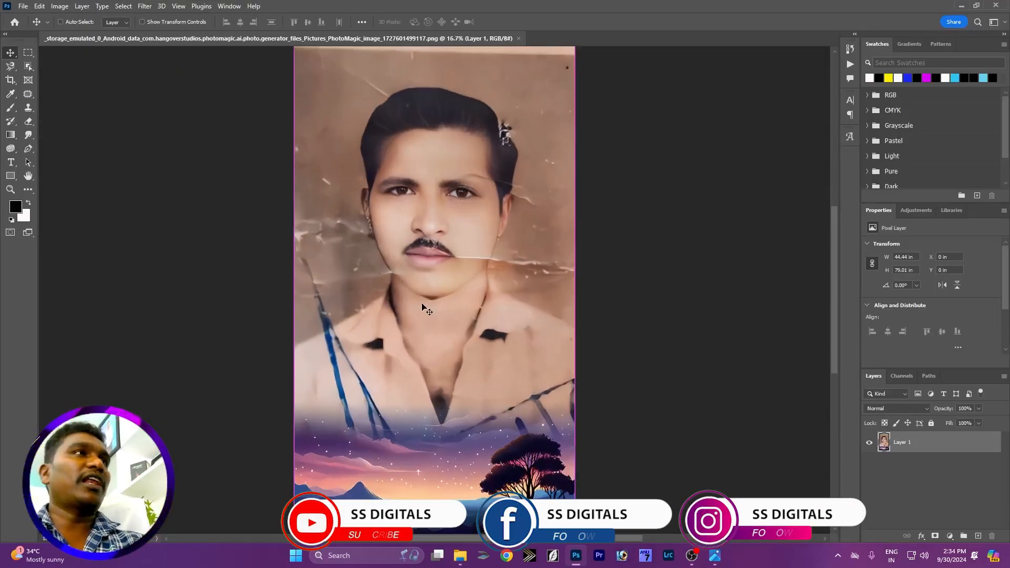
{"action": "left_click_drag", "start_coordinate": [495, 241], "coordinate": [492, 269]}
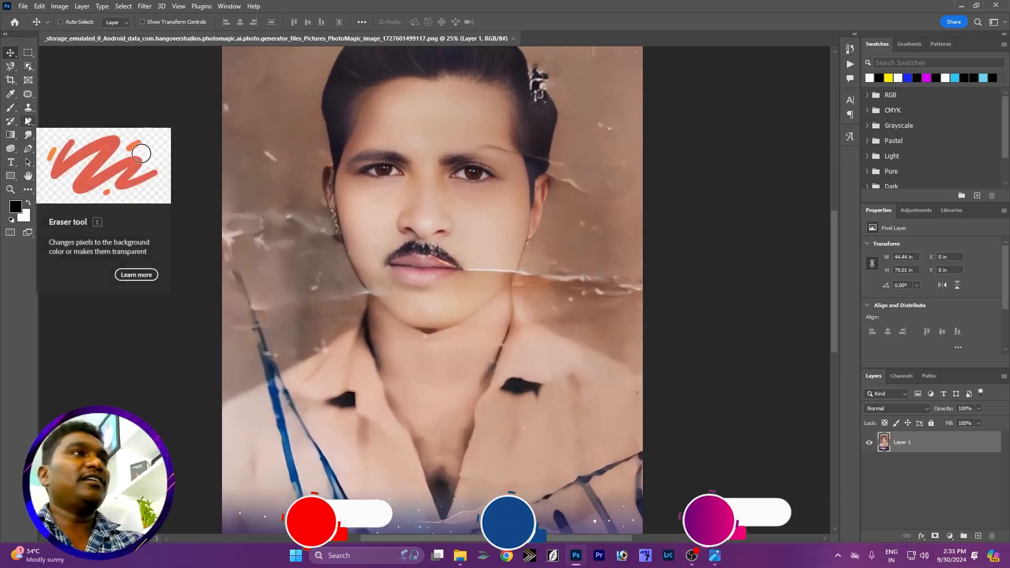
{"action": "key", "text": "ctrl+plus"}
{"action": "left_click_drag", "start_coordinate": [463, 221], "coordinate": [430, 208]}
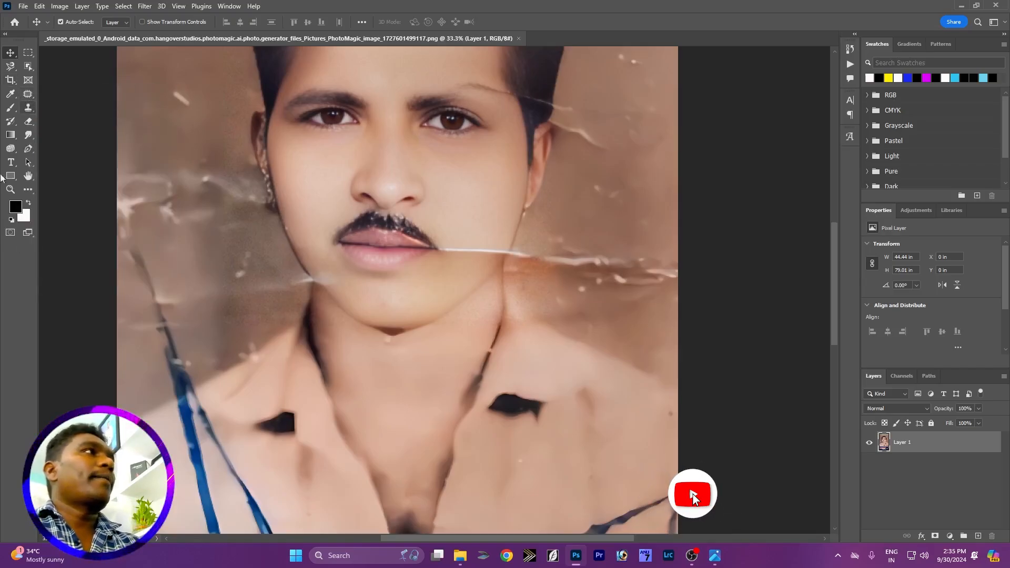
Step: Heal the white crease beside the mouth and the mark on the opposite jawline using the Spot Healing Brush at size 50
{"action": "left_click", "coordinate": [29, 107]}
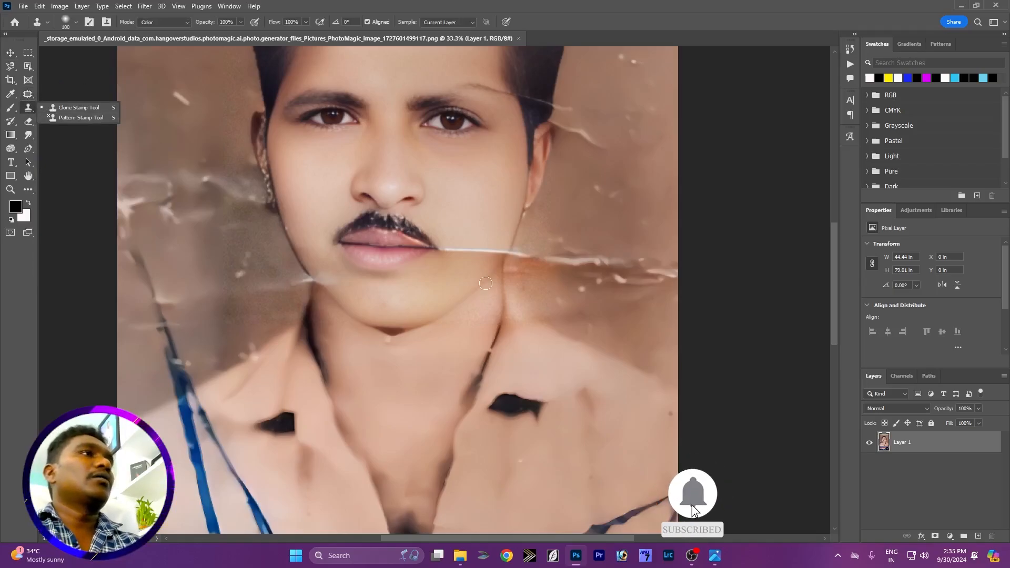
{"action": "right_click", "coordinate": [30, 93]}
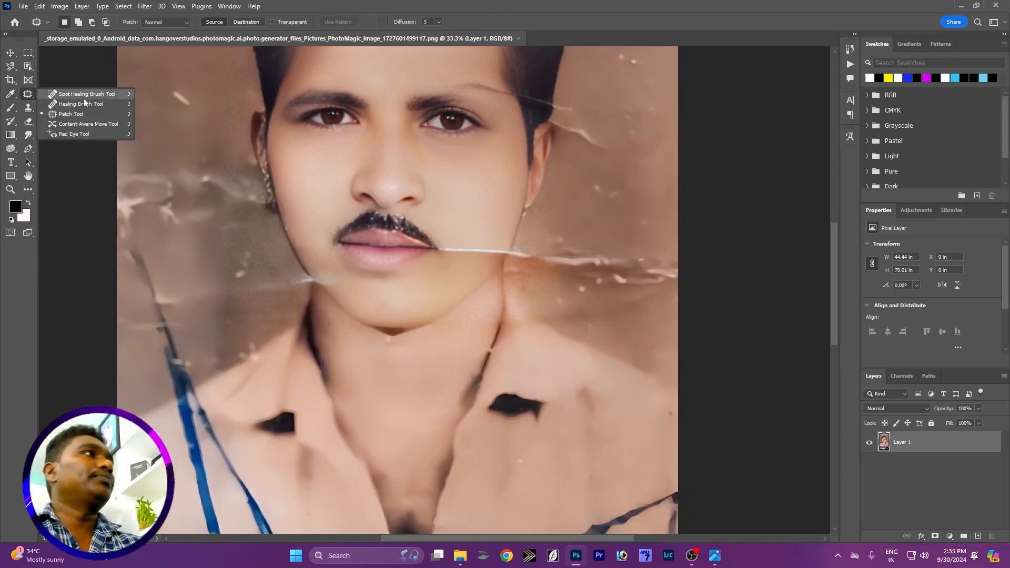
{"action": "left_click", "coordinate": [83, 98]}
{"action": "key", "text": "bracketright"}
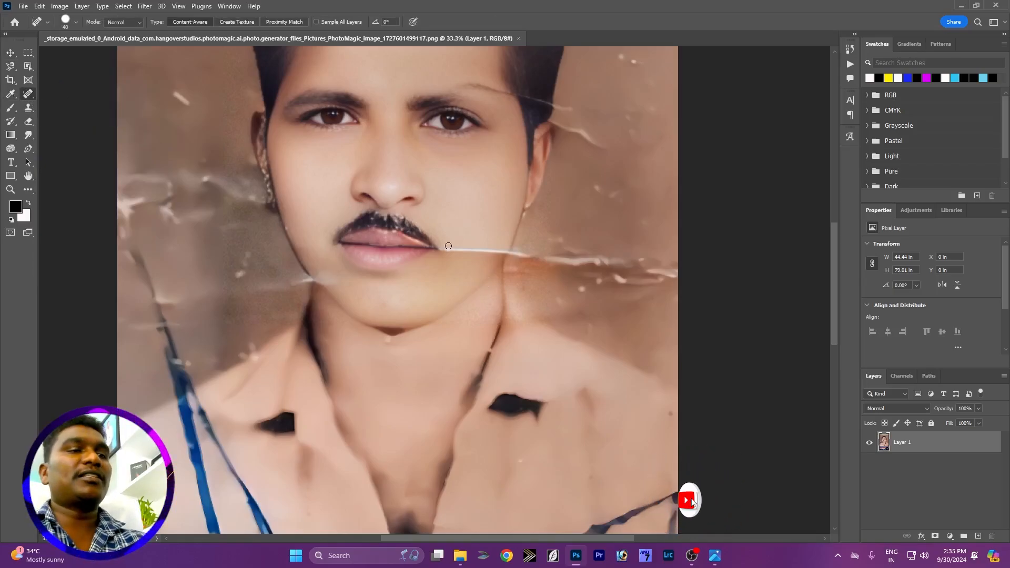
{"action": "key", "text": "bracketright"}
{"action": "left_click_drag", "start_coordinate": [441, 249], "coordinate": [500, 251]}
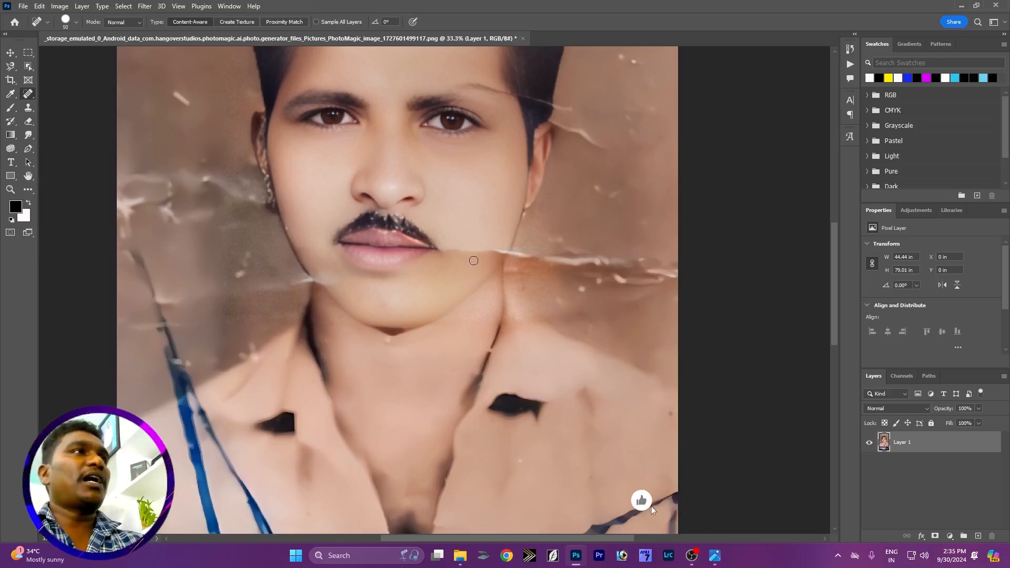
{"action": "left_click_drag", "start_coordinate": [502, 254], "coordinate": [453, 254]}
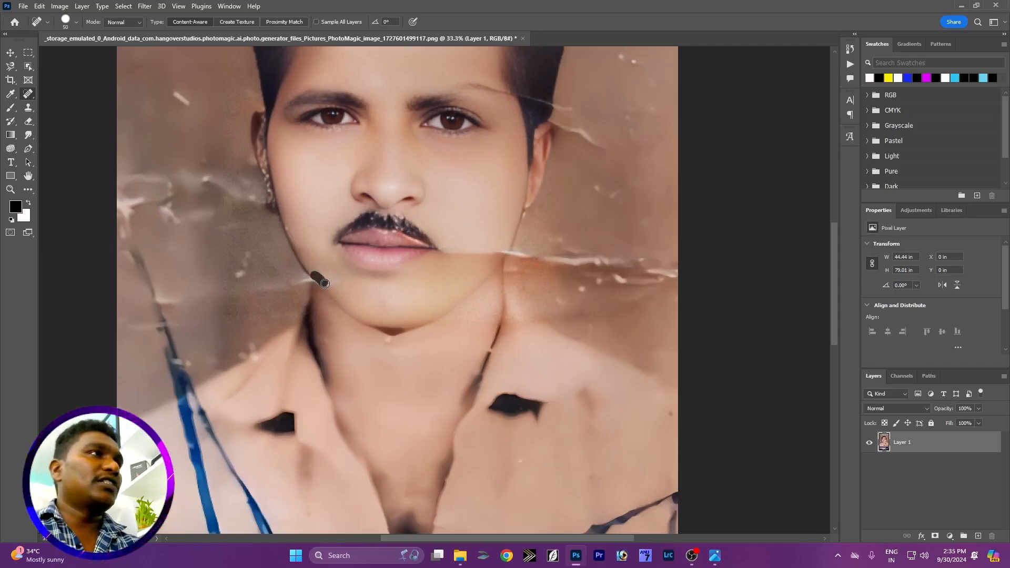
{"action": "left_click_drag", "start_coordinate": [321, 274], "coordinate": [313, 277]}
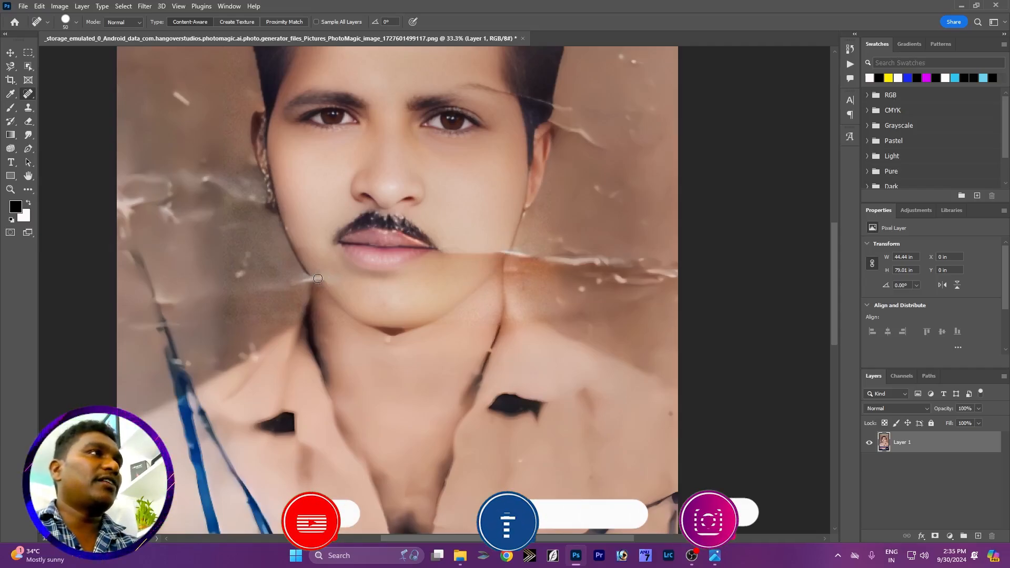
Step: Heal the crack through the sideburn hair, the scratch beside the ear and the background crease at jaw level
{"action": "scroll", "coordinate": [491, 225], "scroll_direction": "up", "scroll_amount": 3}
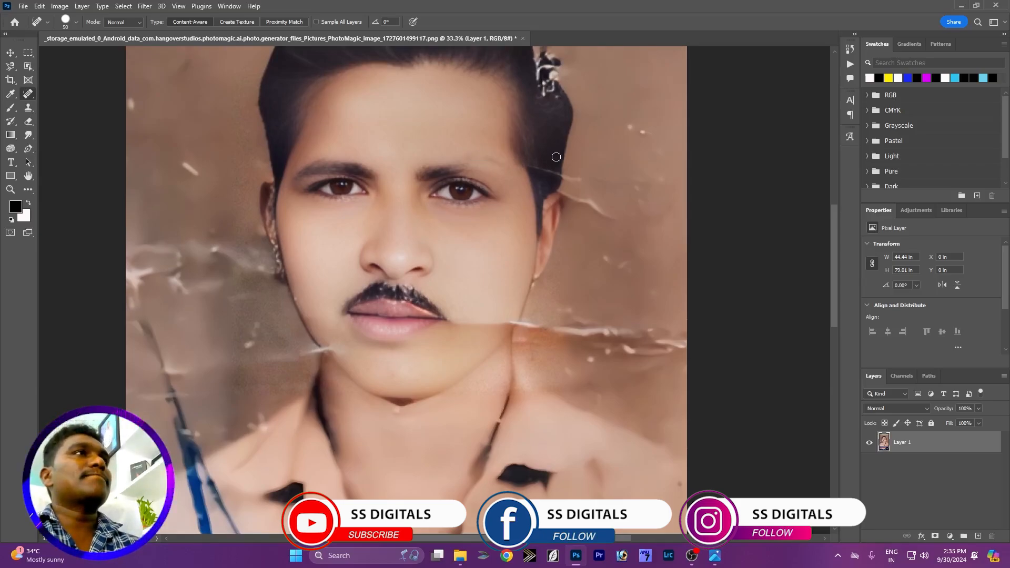
{"action": "left_click_drag", "start_coordinate": [532, 167], "coordinate": [547, 171]}
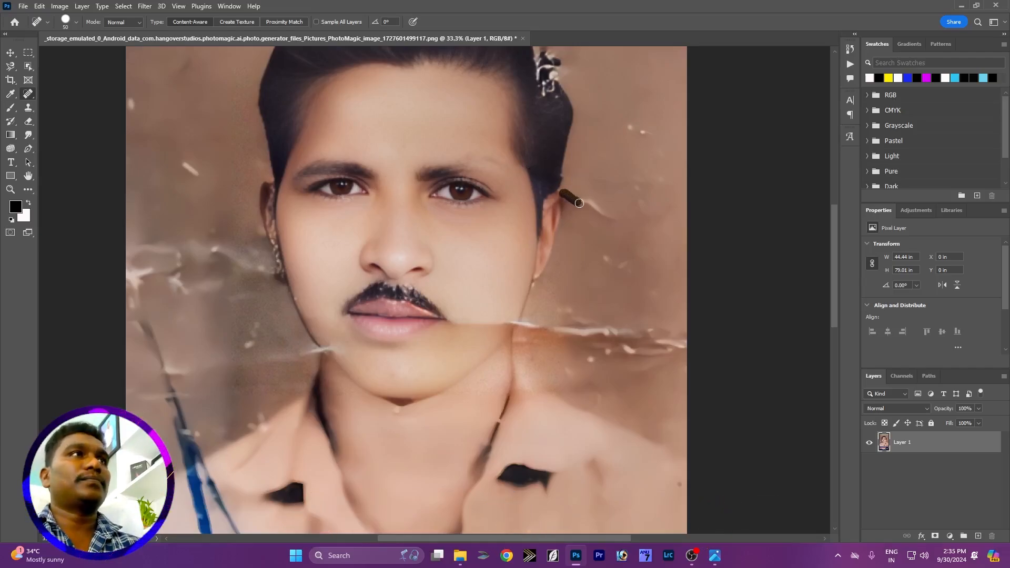
{"action": "left_click_drag", "start_coordinate": [594, 204], "coordinate": [610, 215]}
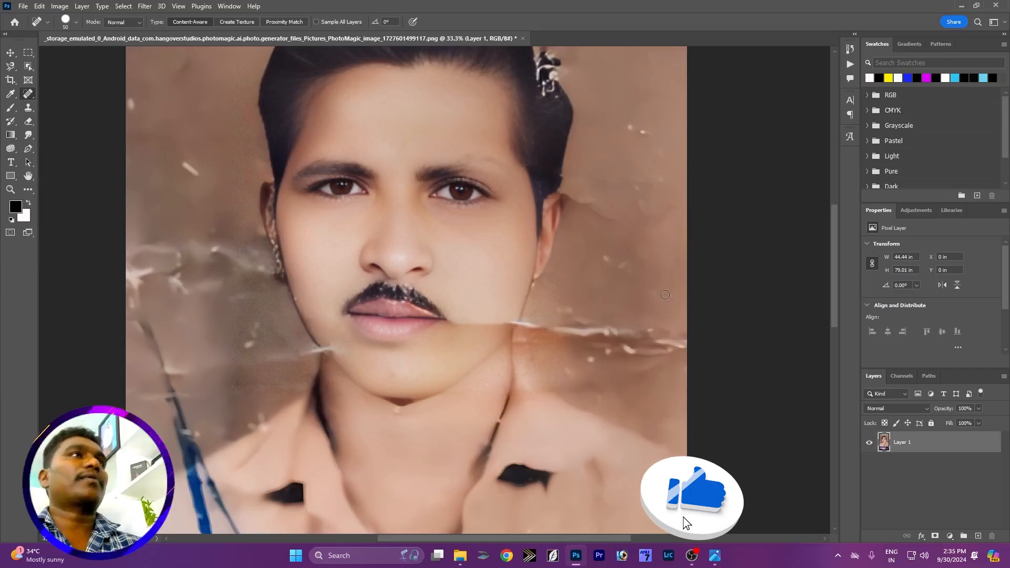
{"action": "left_click_drag", "start_coordinate": [519, 325], "coordinate": [635, 333]}
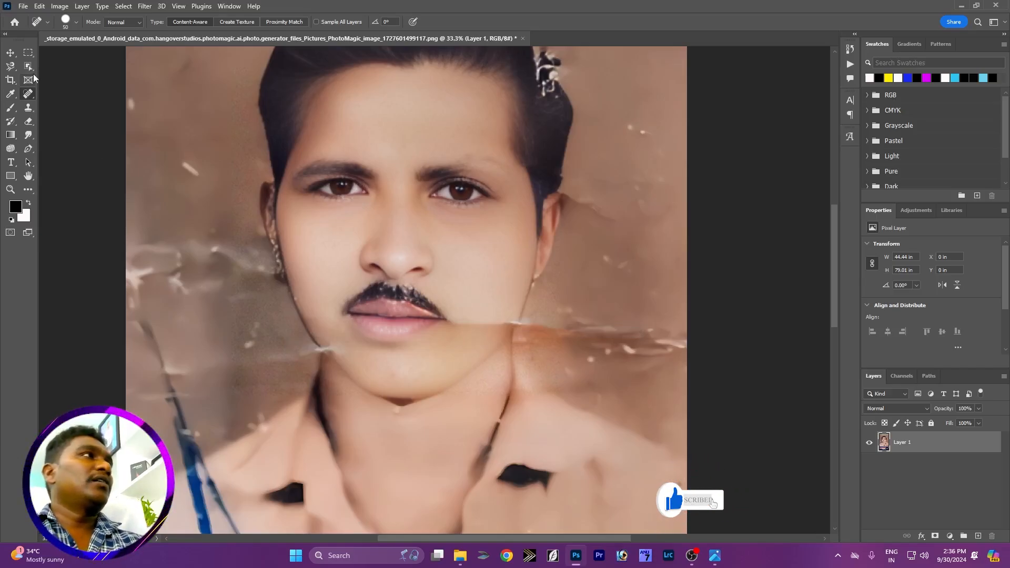
Step: Patch the leftover crease on the cheek, the jawline spot and the stained jaw edge with the Patch tool in Normal mode
{"action": "right_click", "coordinate": [29, 96]}
{"action": "left_click", "coordinate": [78, 114]}
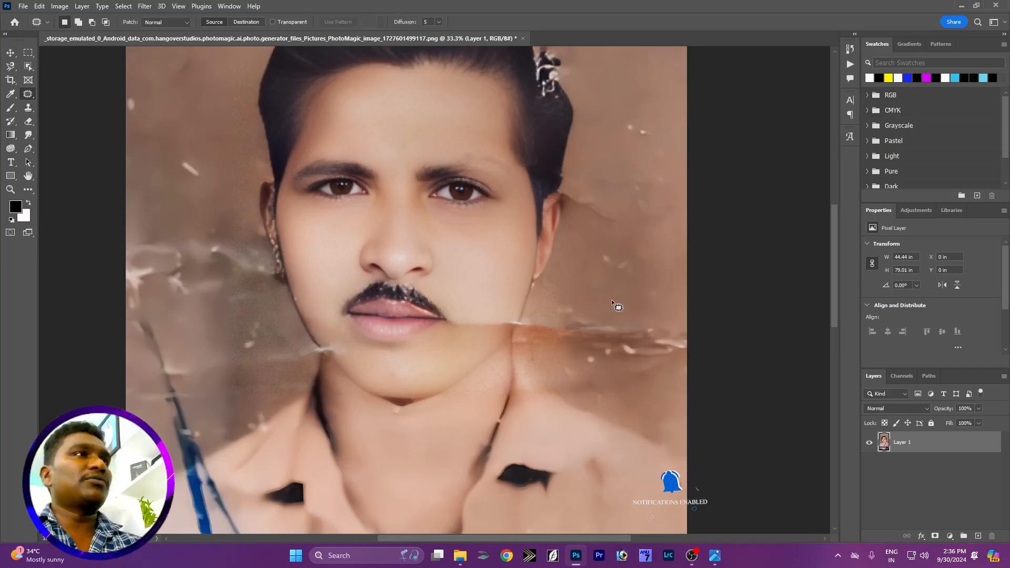
{"action": "mouse_move", "coordinate": [461, 316]}
{"action": "left_mouse_down"}
{"action": "mouse_move", "coordinate": [507, 313]}
{"action": "mouse_move", "coordinate": [514, 323]}
{"action": "mouse_move", "coordinate": [491, 338]}
{"action": "mouse_move", "coordinate": [449, 330]}
{"action": "mouse_move", "coordinate": [463, 353]}
{"action": "left_mouse_up"}
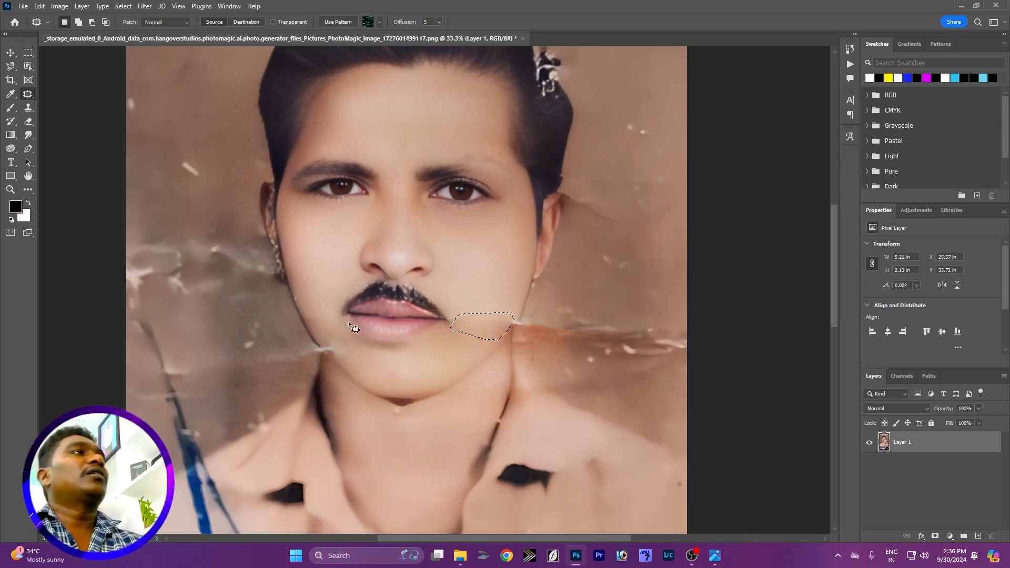
{"action": "key", "text": "ctrl+d"}
{"action": "mouse_move", "coordinate": [322, 349]}
{"action": "left_mouse_down"}
{"action": "mouse_move", "coordinate": [334, 345]}
{"action": "mouse_move", "coordinate": [342, 356]}
{"action": "mouse_move", "coordinate": [333, 360]}
{"action": "left_mouse_up"}
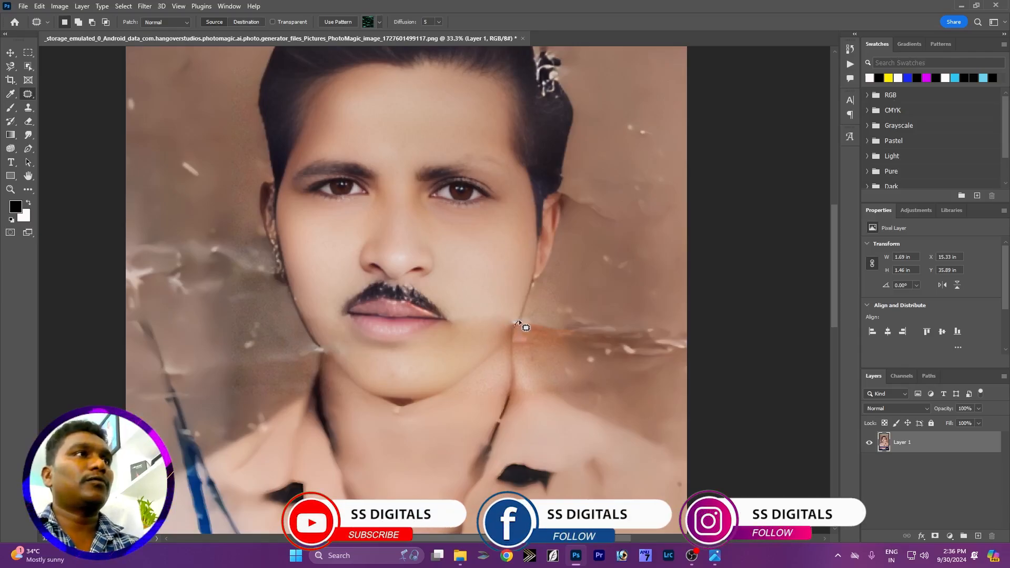
{"action": "mouse_move", "coordinate": [516, 323]}
{"action": "left_mouse_down"}
{"action": "mouse_move", "coordinate": [535, 344]}
{"action": "mouse_move", "coordinate": [516, 350]}
{"action": "mouse_move", "coordinate": [515, 325]}
{"action": "mouse_move", "coordinate": [548, 331]}
{"action": "mouse_move", "coordinate": [575, 327]}
{"action": "left_mouse_up"}
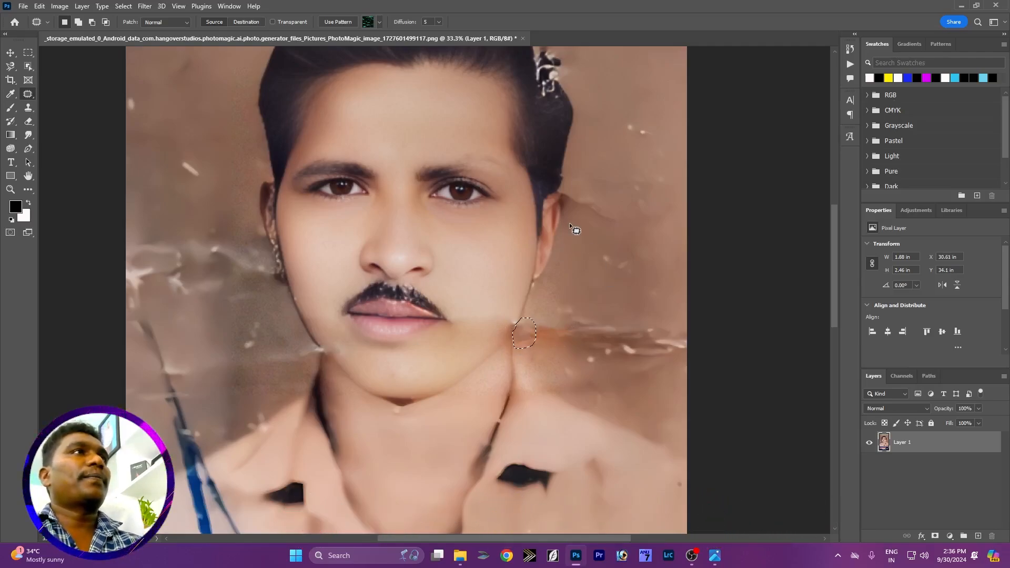
Step: Cover the white damage in the side hair with dark hair sampled just below it, using the Clone Stamp in Normal mode
{"action": "left_click_drag", "start_coordinate": [535, 150], "coordinate": [521, 210]}
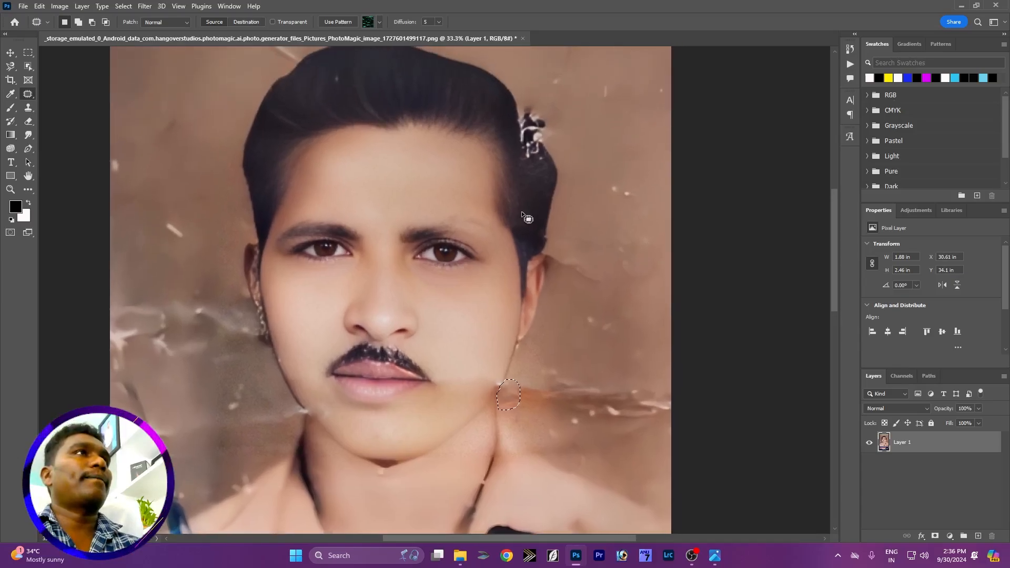
{"action": "left_click", "coordinate": [29, 108]}
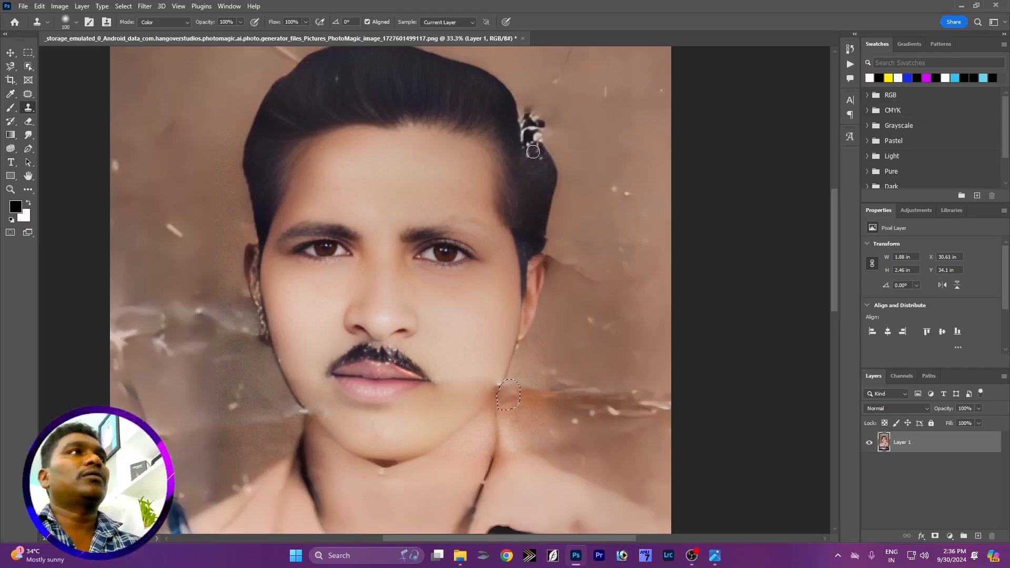
{"action": "key", "text": "ctrl+d"}
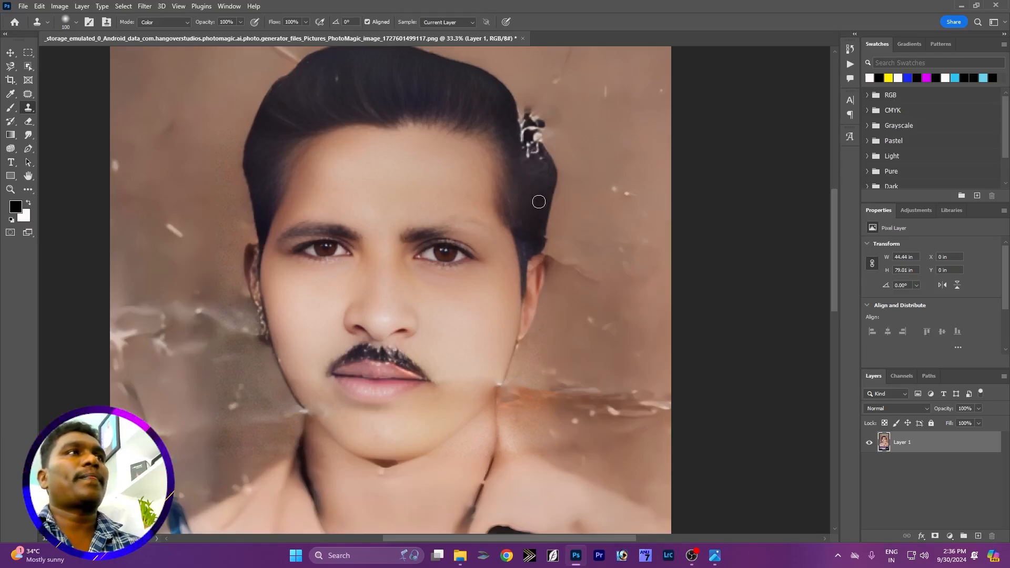
{"action": "left_click", "coordinate": [187, 22]}
{"action": "left_click", "coordinate": [158, 36]}
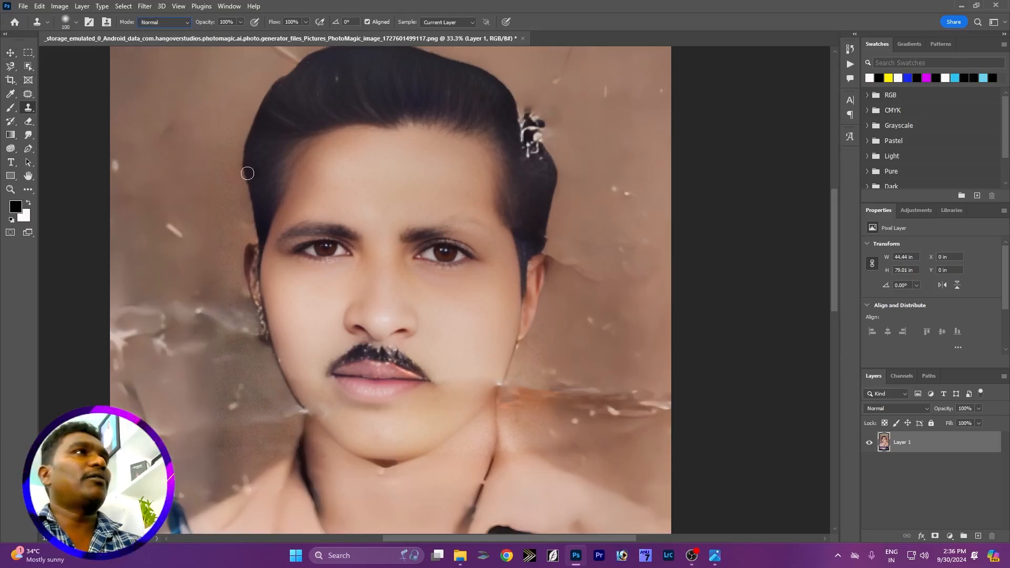
{"action": "left_click", "coordinate": [530, 164], "text": "alt"}
{"action": "left_click_drag", "start_coordinate": [529, 154], "coordinate": [534, 150]}
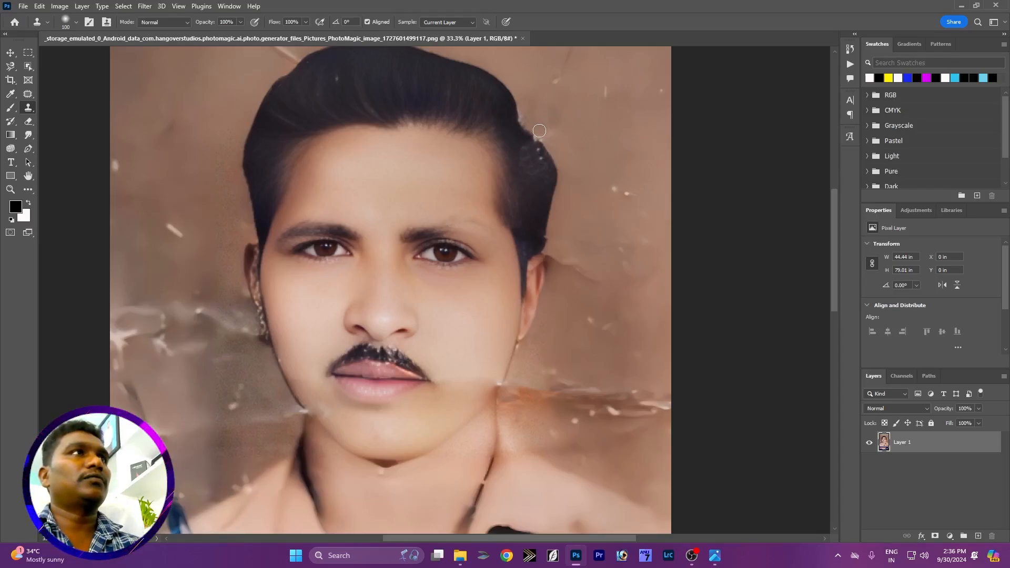
Step: Remove the blue ink strokes across the shirt's shoulder and front with the Spot Healing Brush at size 175 in Content-Aware mode
{"action": "left_click_drag", "start_coordinate": [355, 161], "coordinate": [383, 153]}
{"action": "left_click_drag", "start_coordinate": [471, 279], "coordinate": [449, 155]}
{"action": "mouse_move", "coordinate": [445, 232]}
{"action": "left_mouse_down"}
{"action": "mouse_move", "coordinate": [439, 123]}
{"action": "mouse_move", "coordinate": [481, 101]}
{"action": "left_mouse_up"}
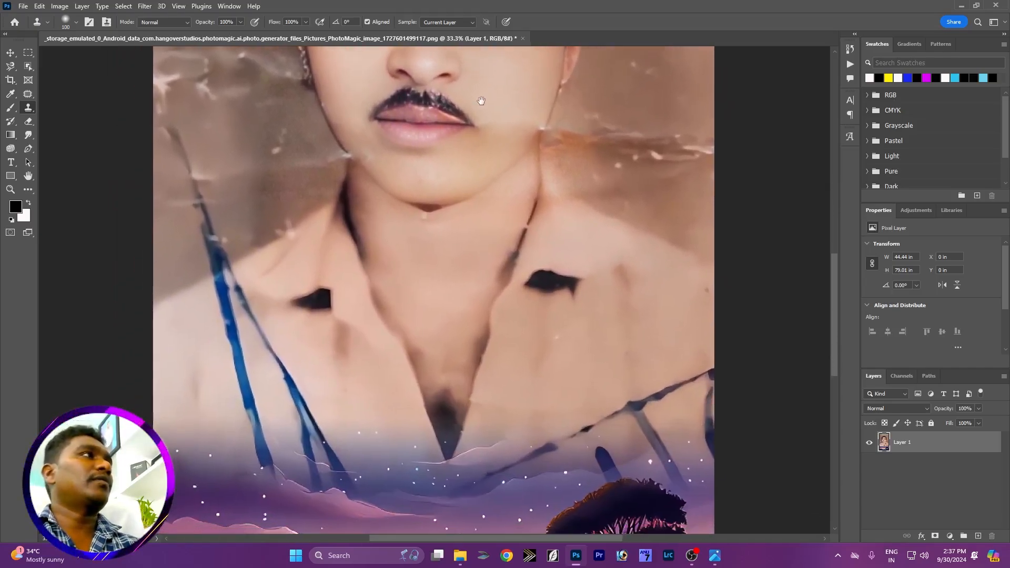
{"action": "right_click", "coordinate": [28, 94]}
{"action": "left_click", "coordinate": [73, 95]}
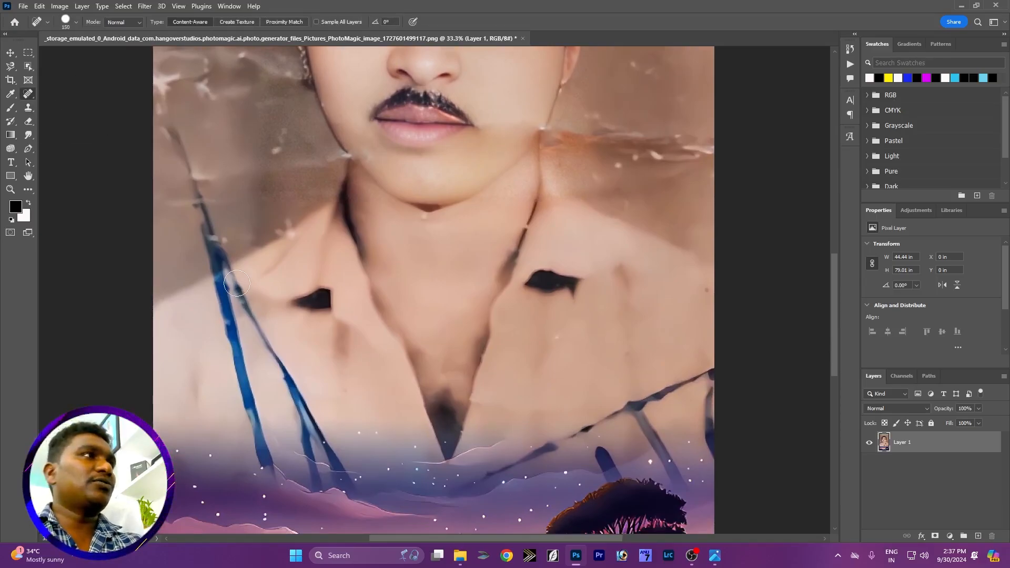
{"action": "mouse_move", "coordinate": [235, 284]}
{"action": "left_mouse_down"}
{"action": "mouse_move", "coordinate": [246, 326]}
{"action": "mouse_move", "coordinate": [277, 361]}
{"action": "mouse_move", "coordinate": [334, 472]}
{"action": "left_mouse_up"}
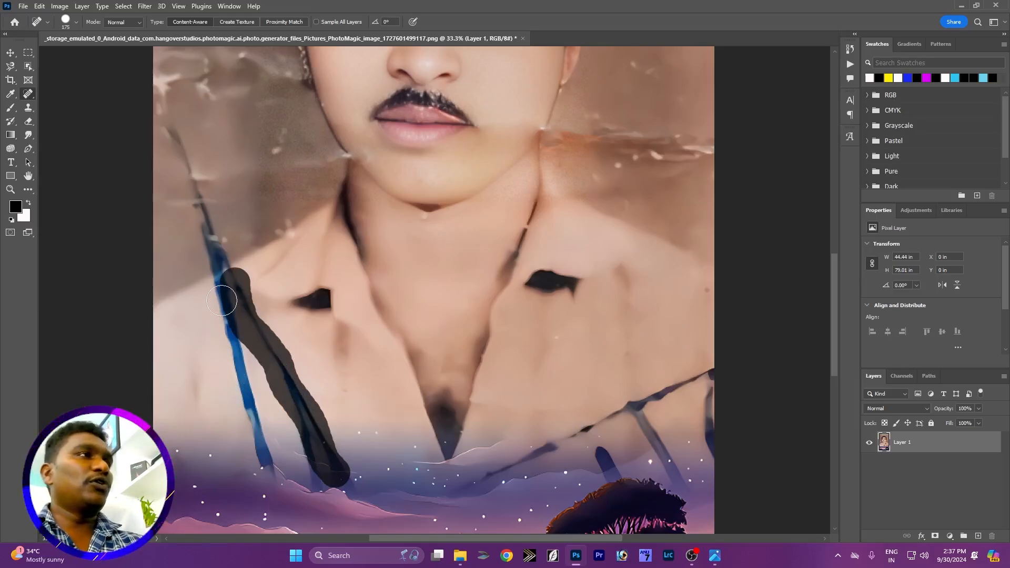
{"action": "mouse_move", "coordinate": [223, 286]}
{"action": "left_mouse_down"}
{"action": "mouse_move", "coordinate": [238, 380]}
{"action": "mouse_move", "coordinate": [269, 474]}
{"action": "left_mouse_up"}
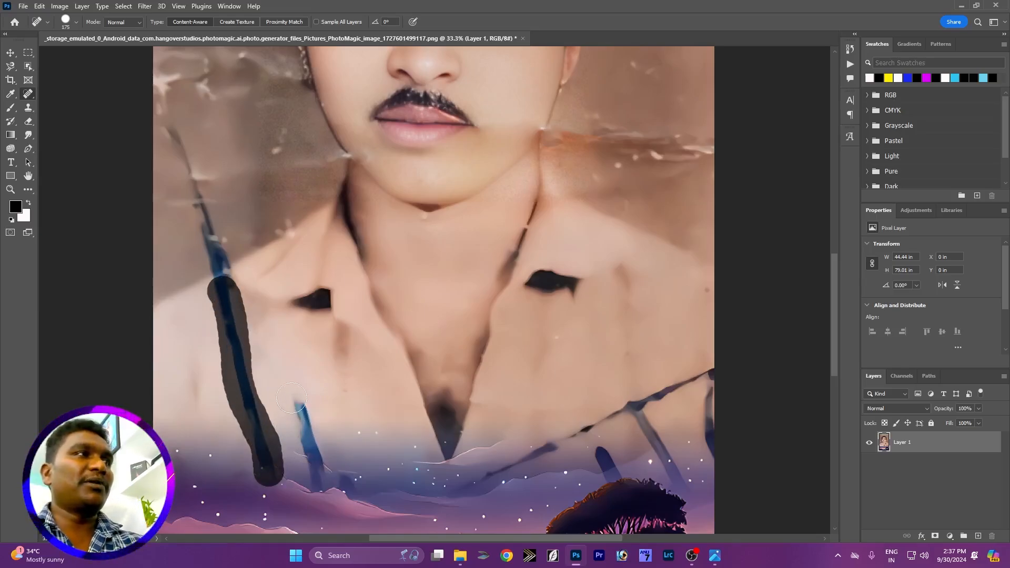
{"action": "left_click_drag", "start_coordinate": [291, 397], "coordinate": [314, 470]}
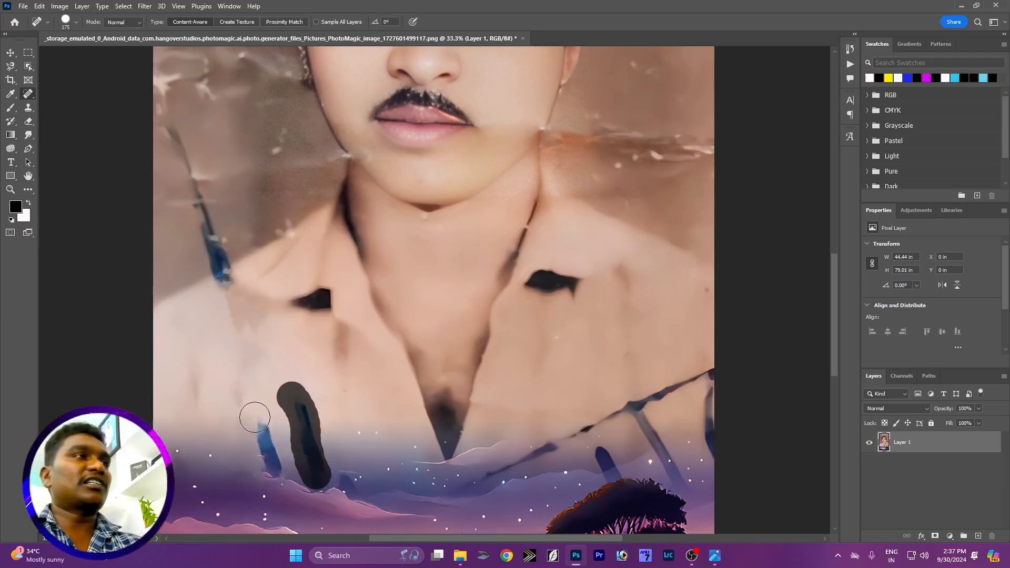
{"action": "left_click_drag", "start_coordinate": [252, 419], "coordinate": [271, 467]}
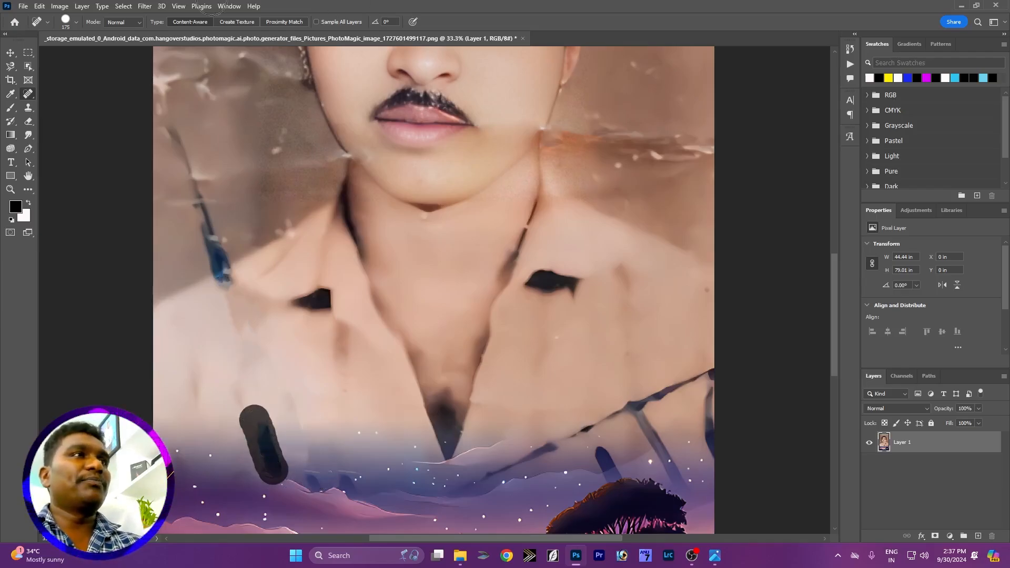
Step: Heal the diagonal ink line across the opposite lower shirt front and the dark strokes running down from it toward the tree
{"action": "mouse_move", "coordinate": [413, 340]}
{"action": "left_mouse_down"}
{"action": "mouse_move", "coordinate": [387, 311]}
{"action": "mouse_move", "coordinate": [297, 291]}
{"action": "left_mouse_up"}
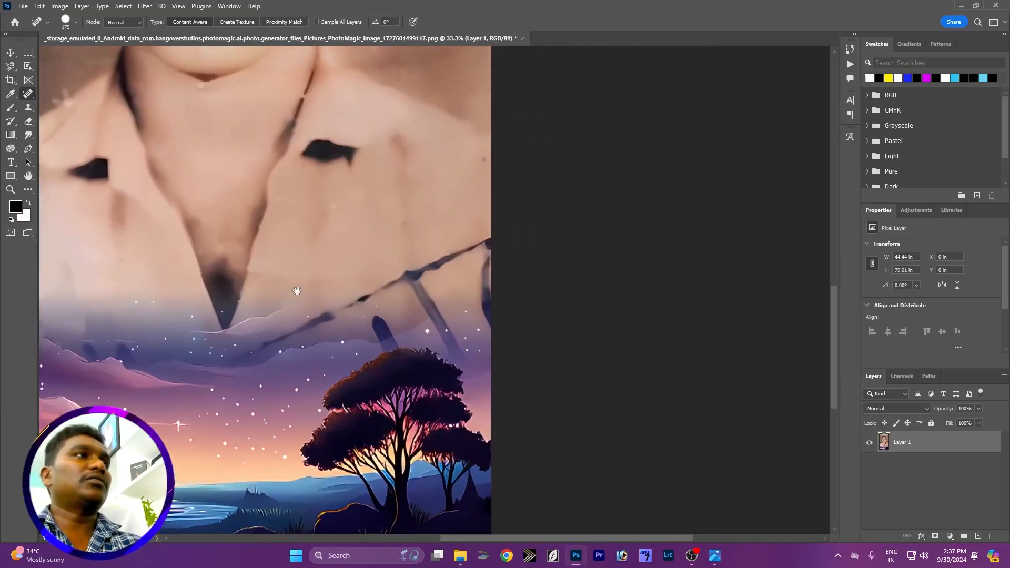
{"action": "mouse_move", "coordinate": [305, 332]}
{"action": "left_mouse_down"}
{"action": "mouse_move", "coordinate": [490, 249]}
{"action": "mouse_move", "coordinate": [337, 316]}
{"action": "left_mouse_up"}
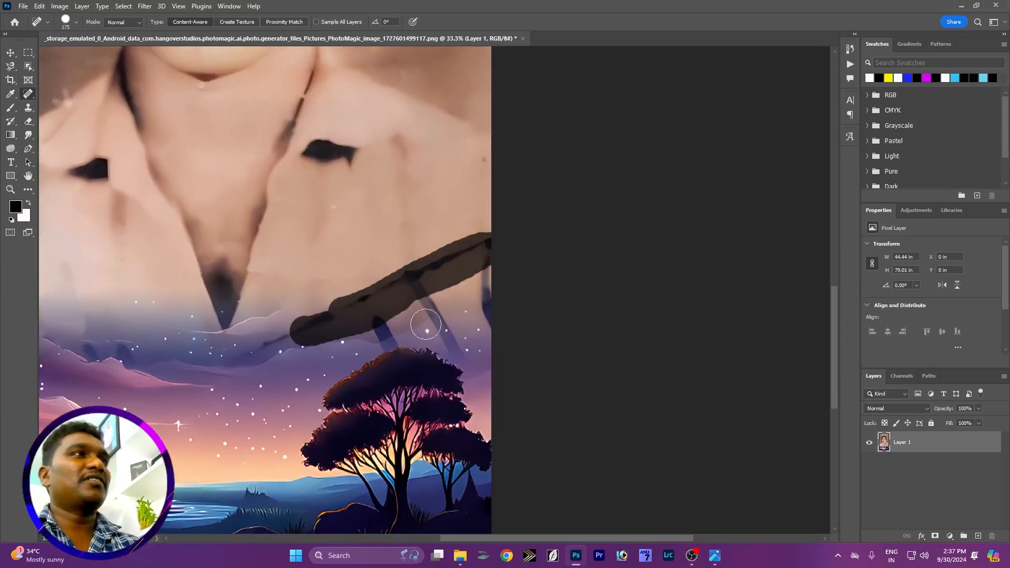
{"action": "left_click_drag", "start_coordinate": [476, 247], "coordinate": [488, 327]}
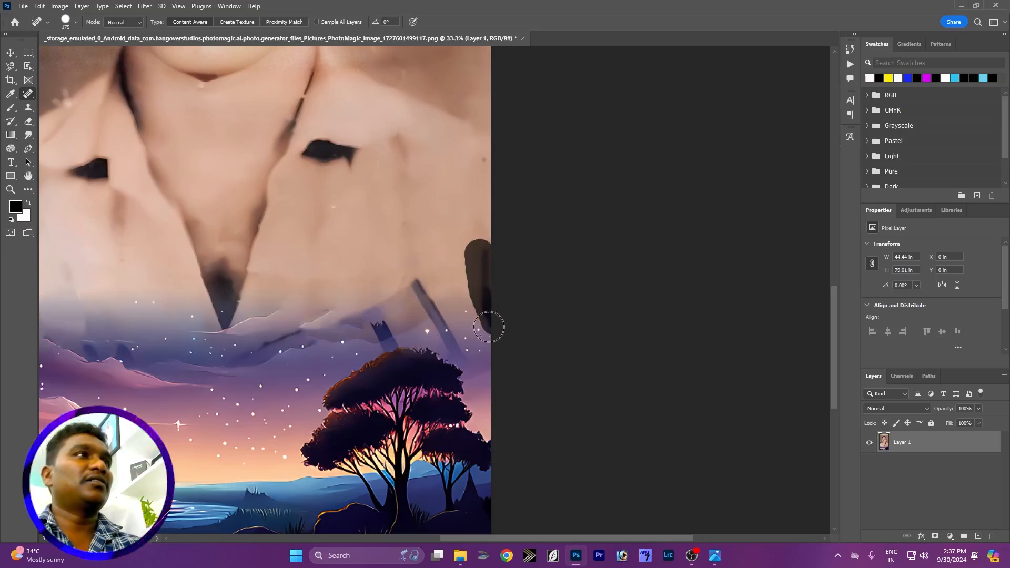
{"action": "left_click_drag", "start_coordinate": [408, 281], "coordinate": [455, 353]}
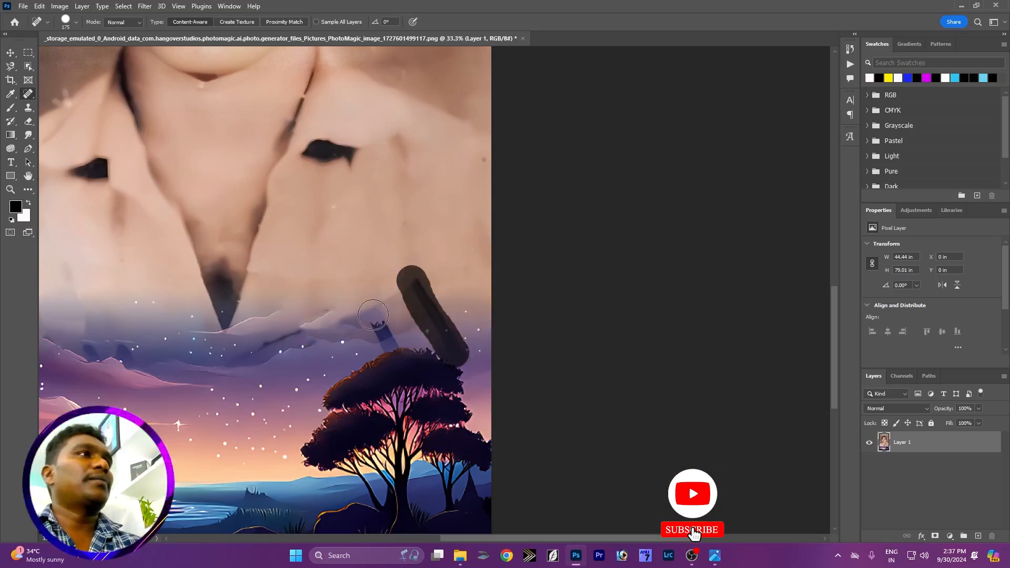
{"action": "left_click_drag", "start_coordinate": [372, 309], "coordinate": [392, 355]}
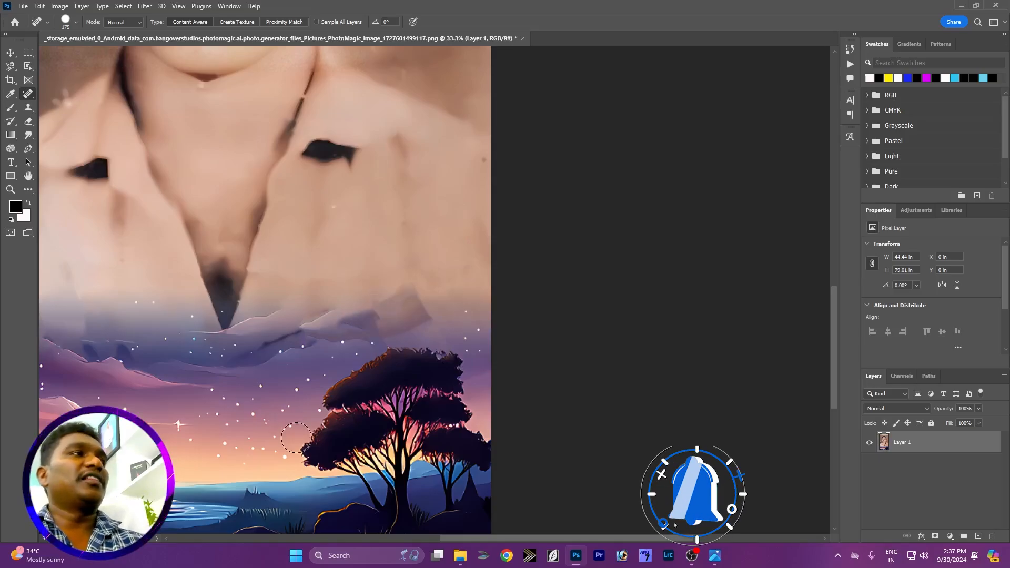
Step: Heal the ink stroke in the background above the shoulder, and clone over its blue remnant with the Clone Stamp at size 150
{"action": "mouse_move", "coordinate": [230, 167]}
{"action": "left_mouse_down"}
{"action": "mouse_move", "coordinate": [409, 276]}
{"action": "mouse_move", "coordinate": [430, 370]}
{"action": "left_mouse_up"}
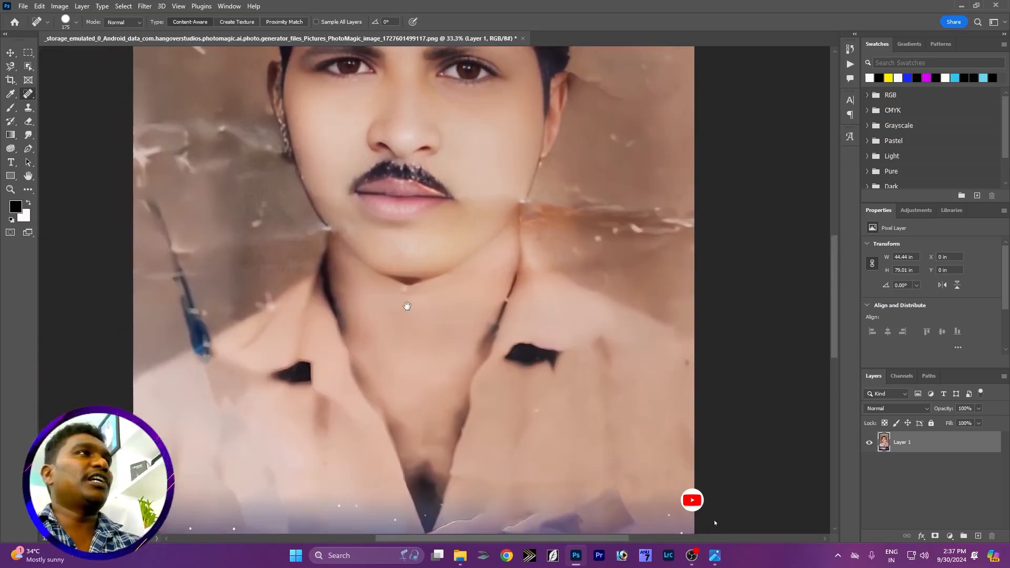
{"action": "left_click_drag", "start_coordinate": [148, 206], "coordinate": [197, 331]}
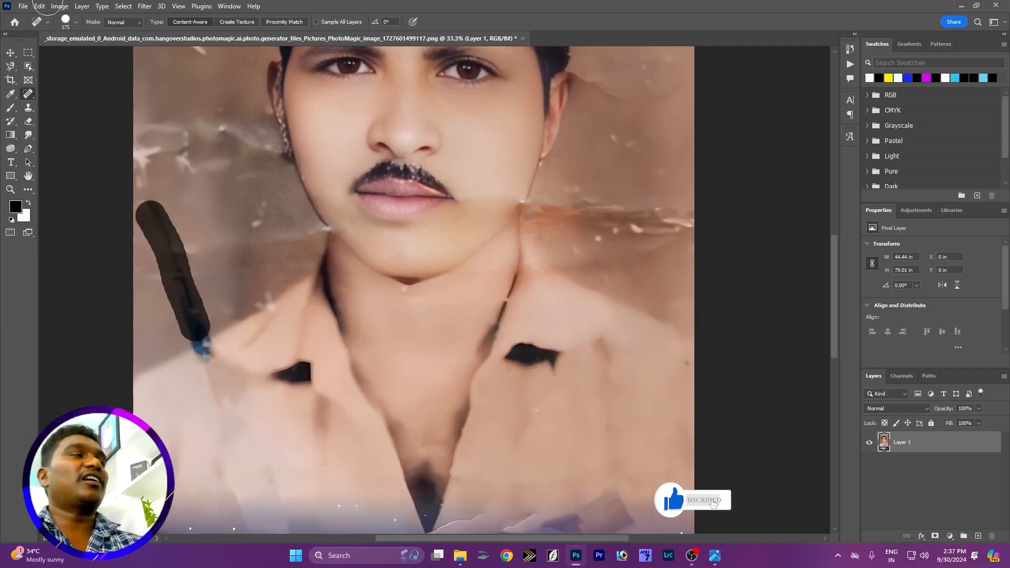
{"action": "left_click", "coordinate": [28, 109]}
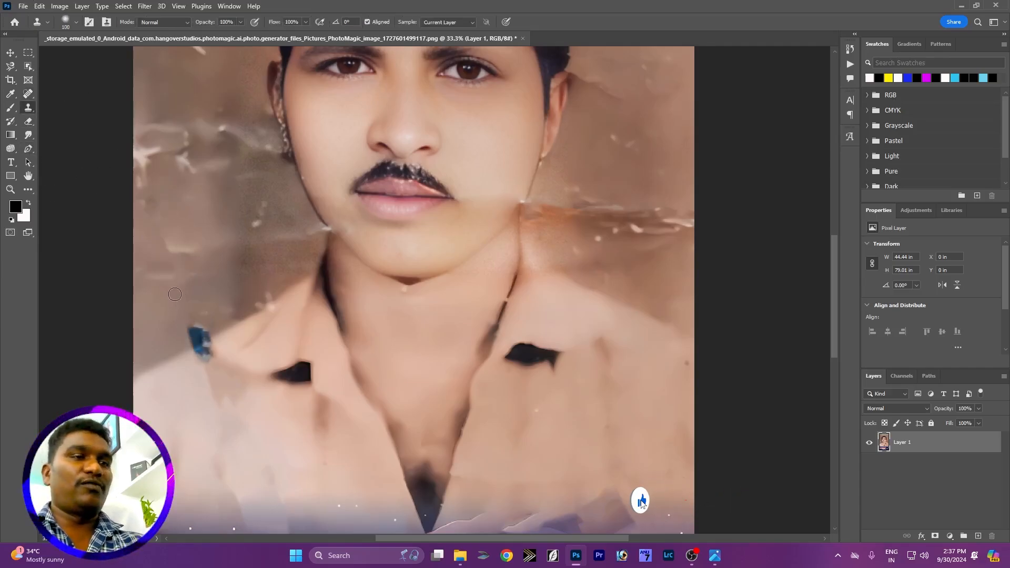
{"action": "key", "text": "bracketright"}
{"action": "key", "text": "bracketright"}
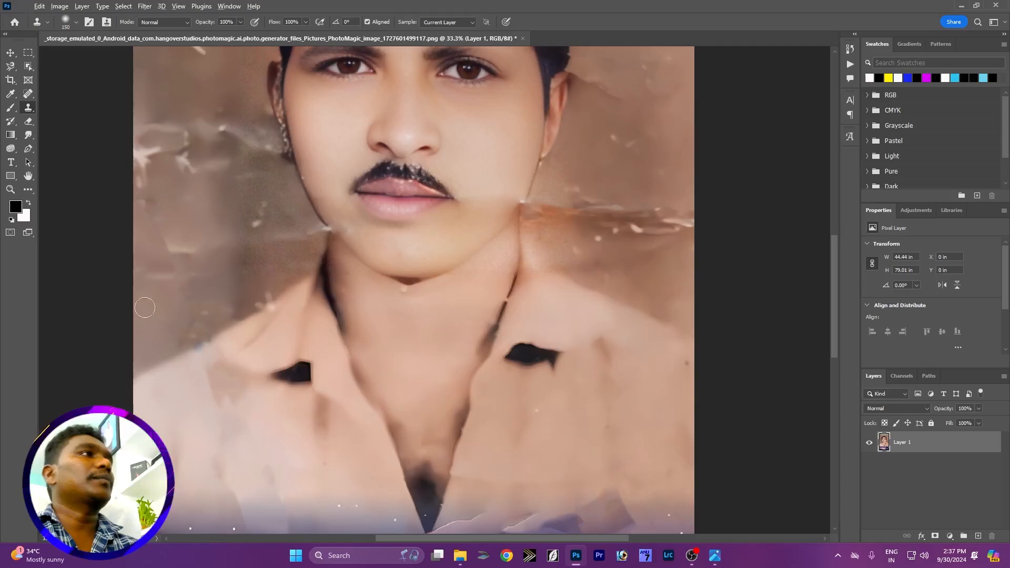
Step: Heal the horizontal crease lines and white specks in the background beside the jaw and ear using the Spot Healing Brush at size 175
{"action": "left_click_drag", "start_coordinate": [431, 355], "coordinate": [279, 297]}
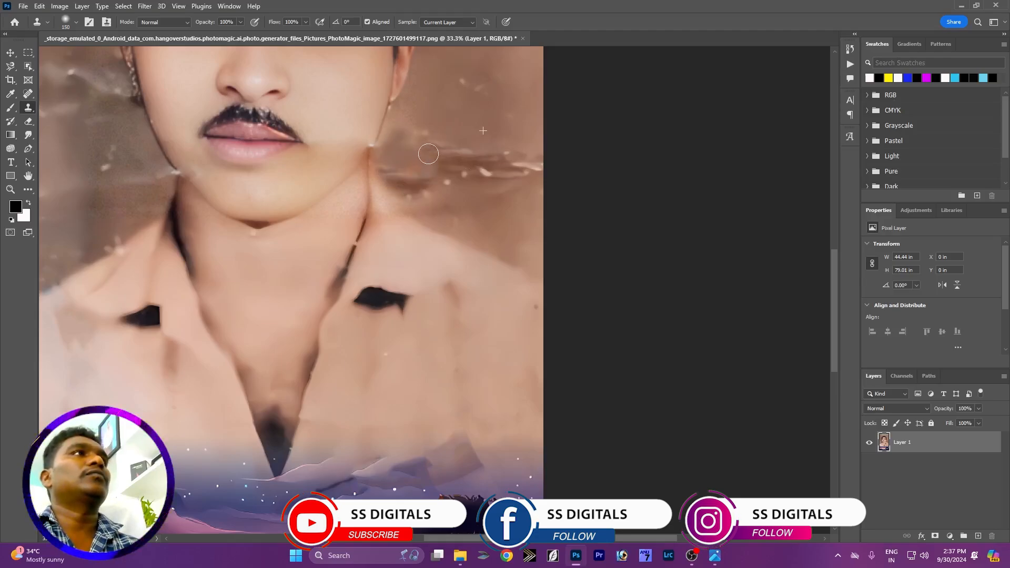
{"action": "key", "text": "j"}
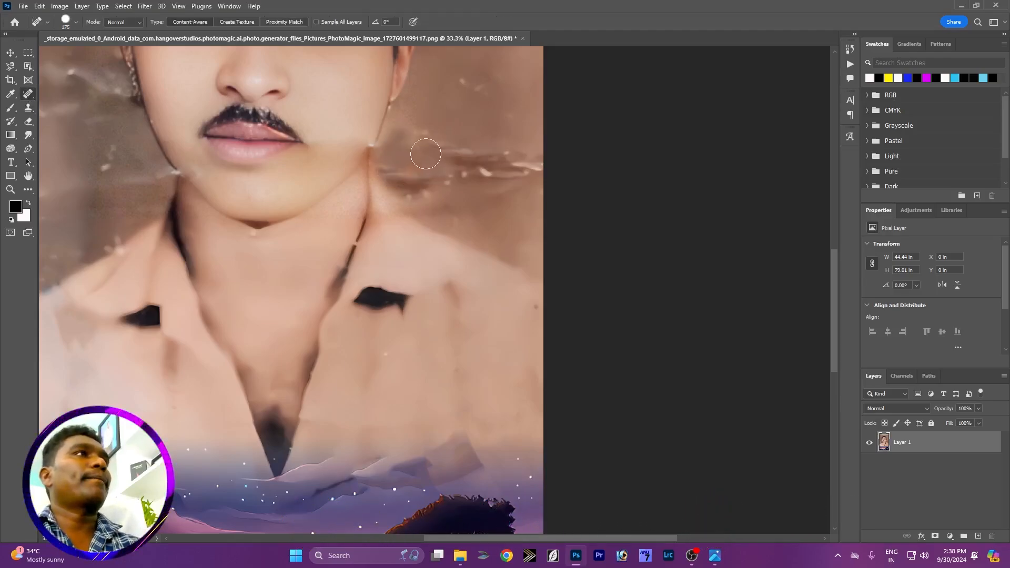
{"action": "left_click_drag", "start_coordinate": [441, 164], "coordinate": [531, 169]}
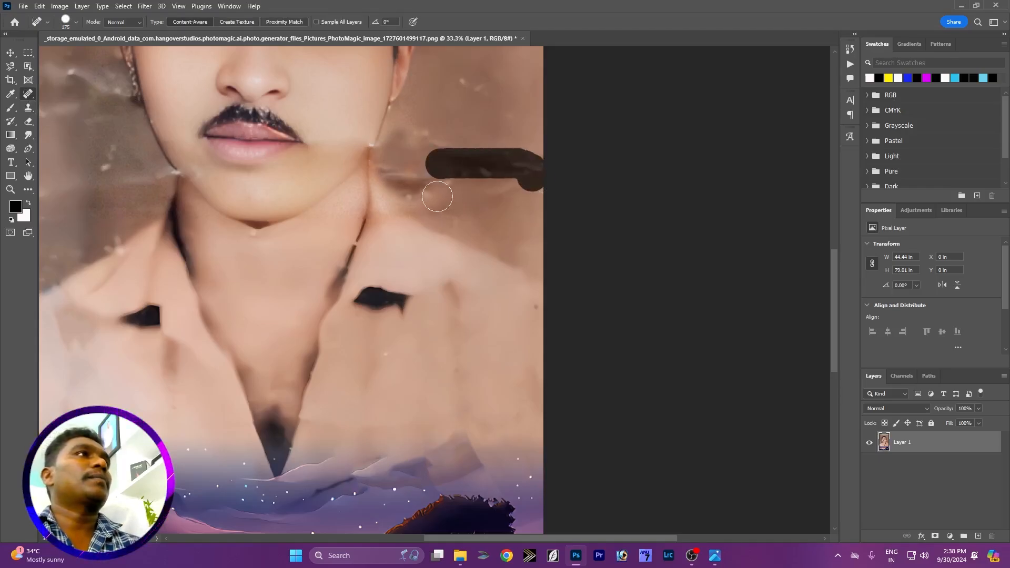
{"action": "mouse_move", "coordinate": [393, 163]}
{"action": "left_mouse_down"}
{"action": "mouse_move", "coordinate": [433, 186]}
{"action": "mouse_move", "coordinate": [523, 194]}
{"action": "left_mouse_up"}
{"action": "mouse_move", "coordinate": [463, 86]}
{"action": "left_mouse_down"}
{"action": "mouse_move", "coordinate": [485, 97]}
{"action": "mouse_move", "coordinate": [472, 98]}
{"action": "left_mouse_up"}
{"action": "left_click_drag", "start_coordinate": [431, 131], "coordinate": [463, 153]}
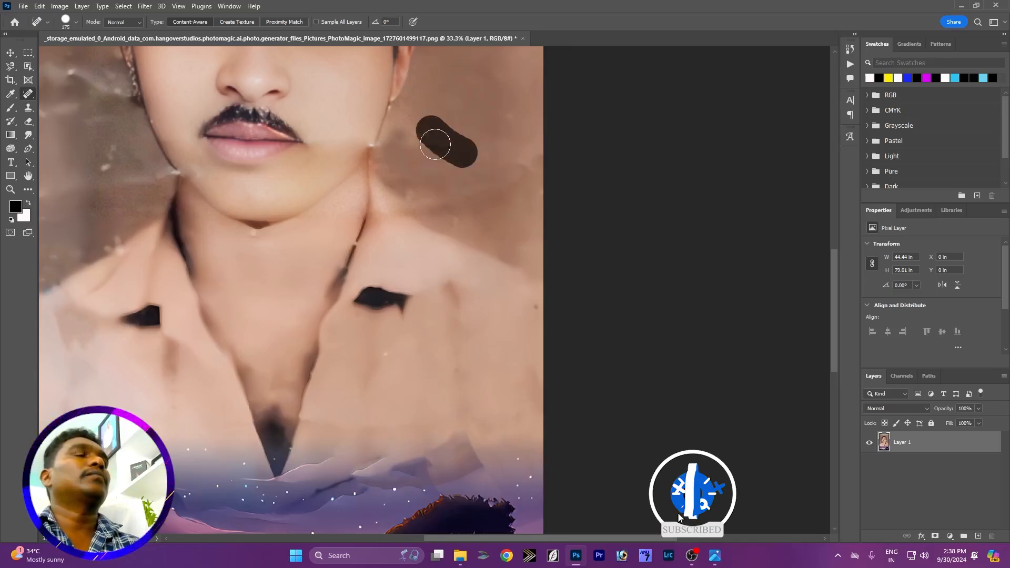
Step: Heal the white crease at the outer edge of the background on the side with the damaged ear
{"action": "key", "text": "space"}
{"action": "mouse_move", "coordinate": [329, 144]}
{"action": "left_mouse_down"}
{"action": "mouse_move", "coordinate": [438, 212]}
{"action": "mouse_move", "coordinate": [474, 296]}
{"action": "left_mouse_up"}
{"action": "left_click_drag", "start_coordinate": [502, 218], "coordinate": [587, 183]}
{"action": "mouse_move", "coordinate": [268, 201]}
{"action": "left_mouse_down"}
{"action": "mouse_move", "coordinate": [262, 225]}
{"action": "mouse_move", "coordinate": [252, 224]}
{"action": "mouse_move", "coordinate": [286, 123]}
{"action": "mouse_move", "coordinate": [272, 102]}
{"action": "mouse_move", "coordinate": [224, 226]}
{"action": "left_mouse_up"}
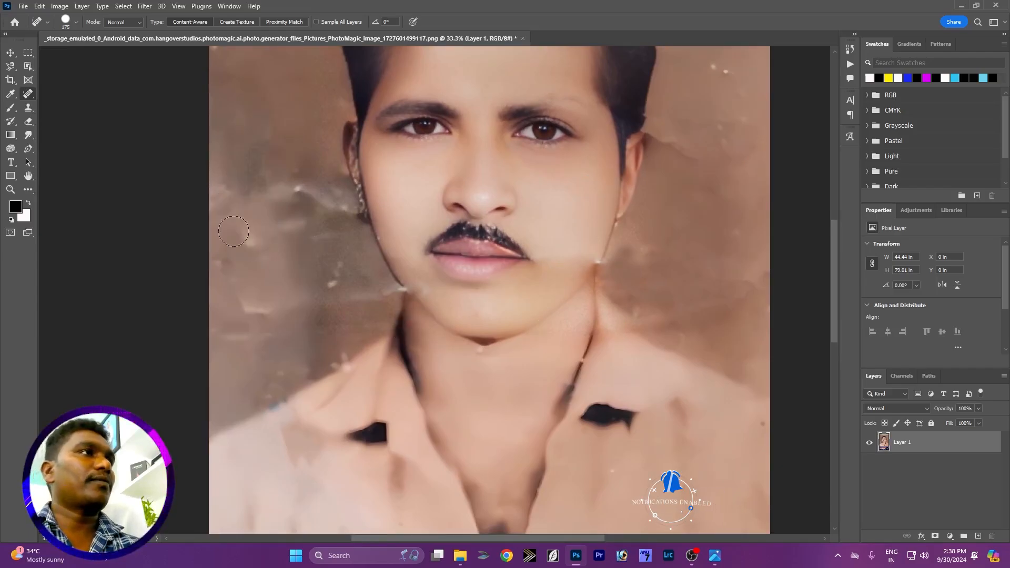
Step: Clone over the blue spot on the shoulder edge and, at size 125, the dark patch under the chin
{"action": "left_click", "coordinate": [27, 108]}
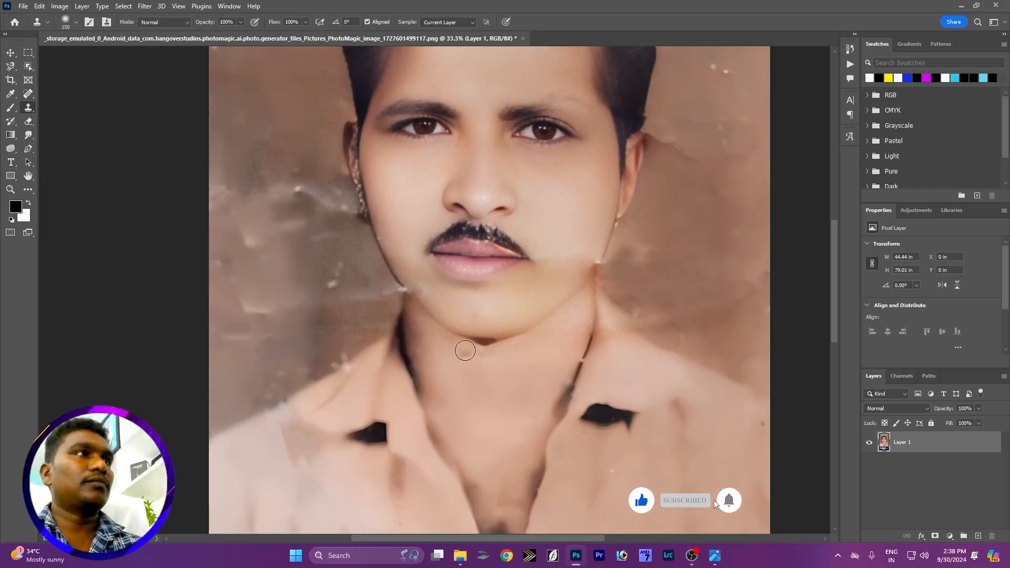
{"action": "key", "text": "bracketleft"}
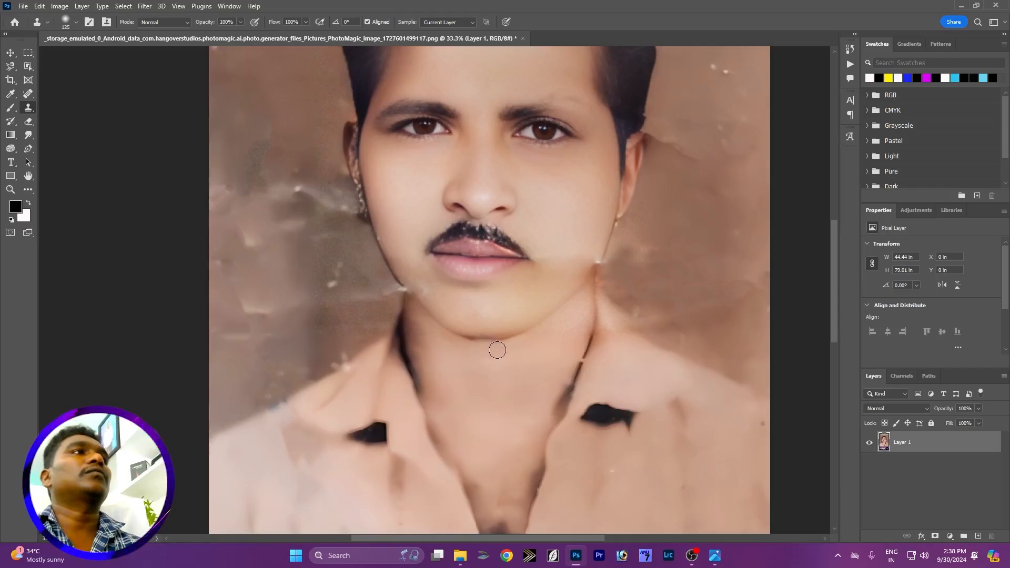
{"action": "left_click", "coordinate": [10, 52]}
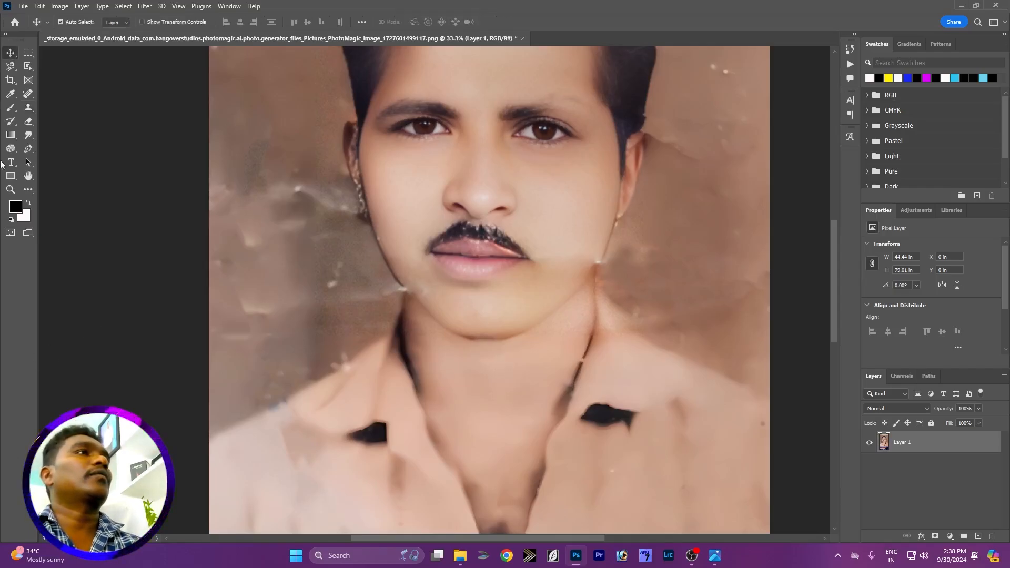
Step: Compare the restored portrait with the original WhatsApp photo in the image viewer, and return to Photoshop
{"action": "scroll", "coordinate": [421, 266], "scroll_direction": "down", "scroll_amount": 2}
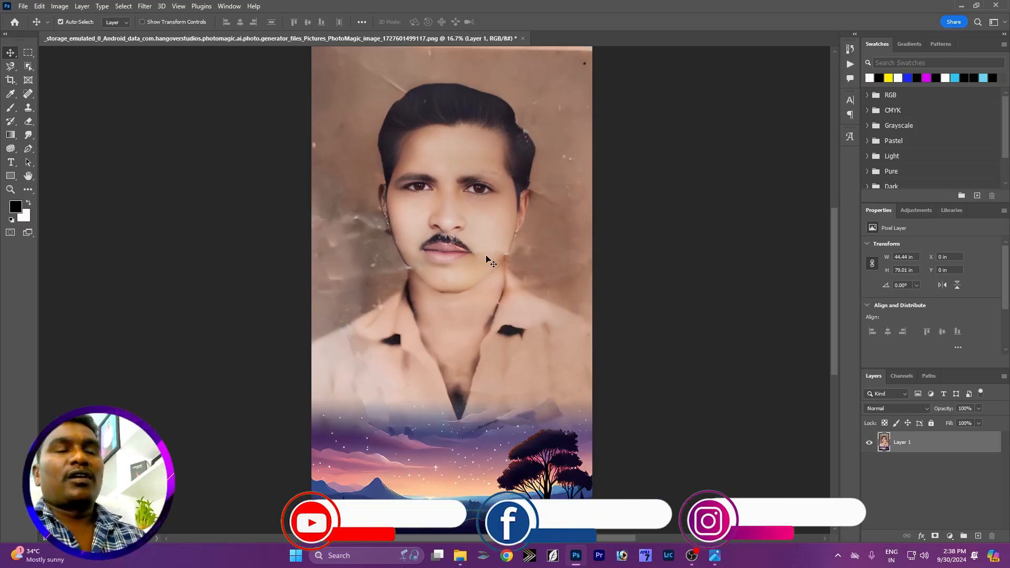
{"action": "mouse_move", "coordinate": [715, 555]}
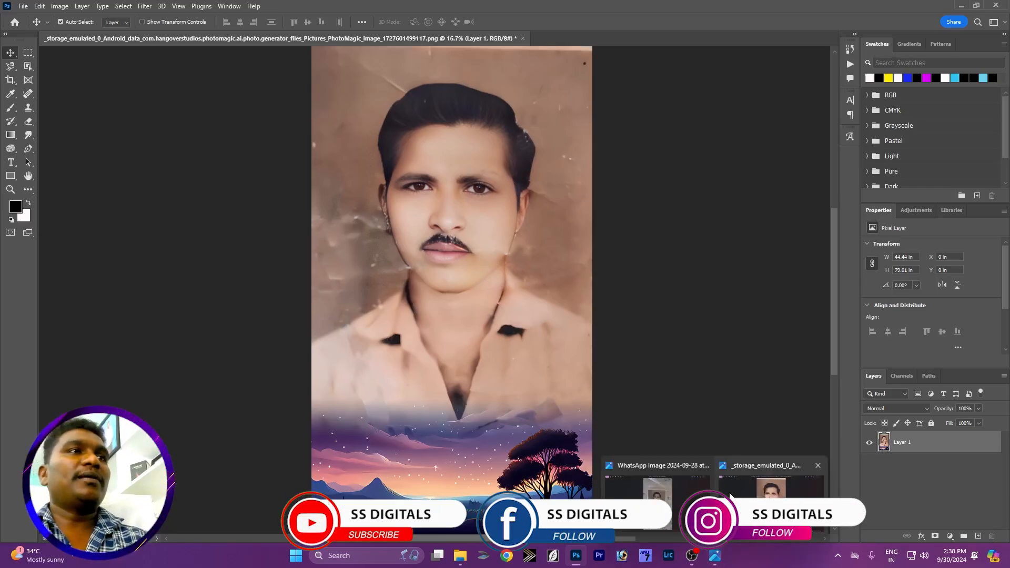
{"action": "left_click", "coordinate": [673, 497]}
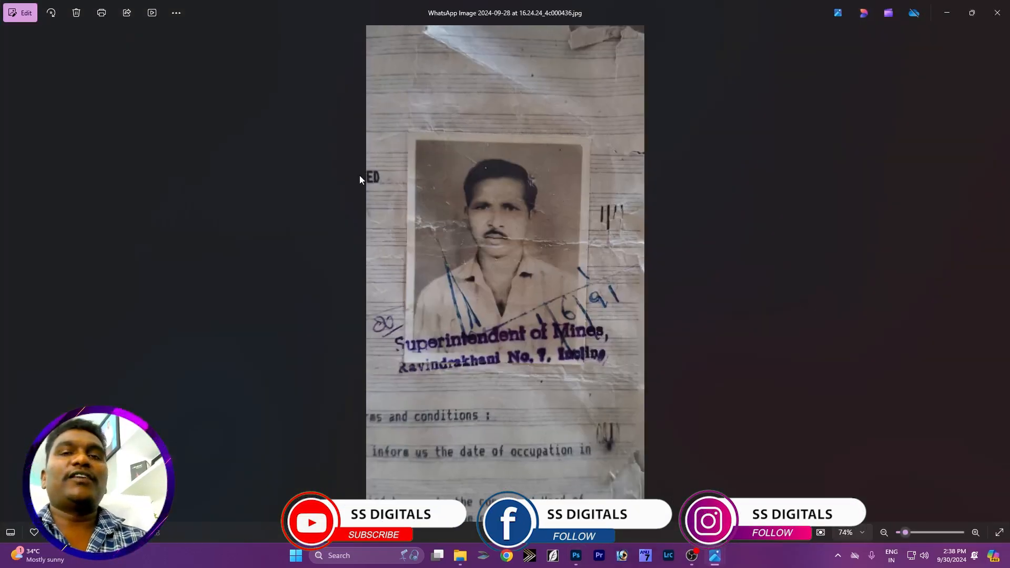
{"action": "left_click", "coordinate": [947, 13]}
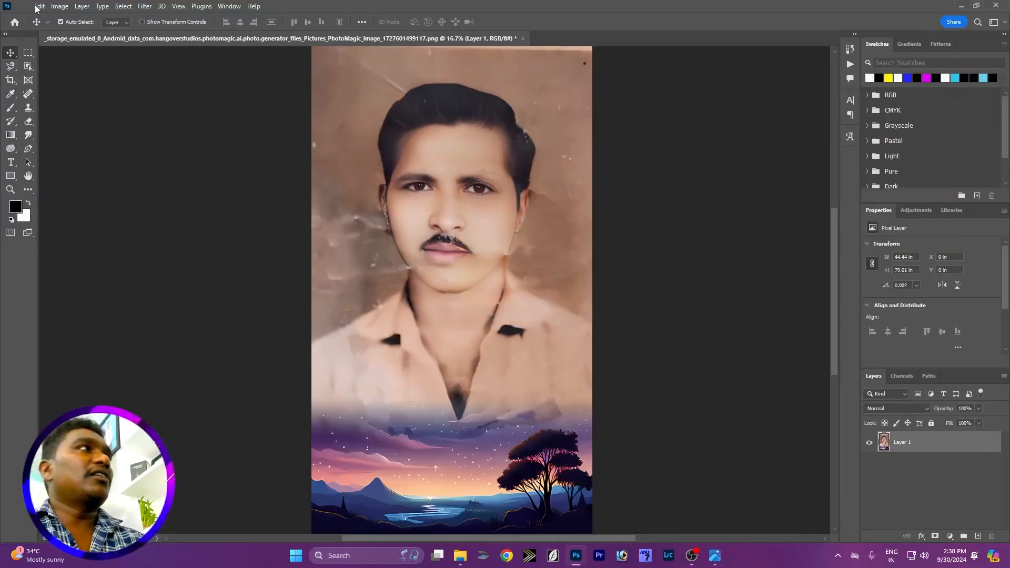
Step: Select the portrait subject automatically and refine the selection in Select and Mask with a feather of 1.5 px
{"action": "left_click", "coordinate": [124, 7]}
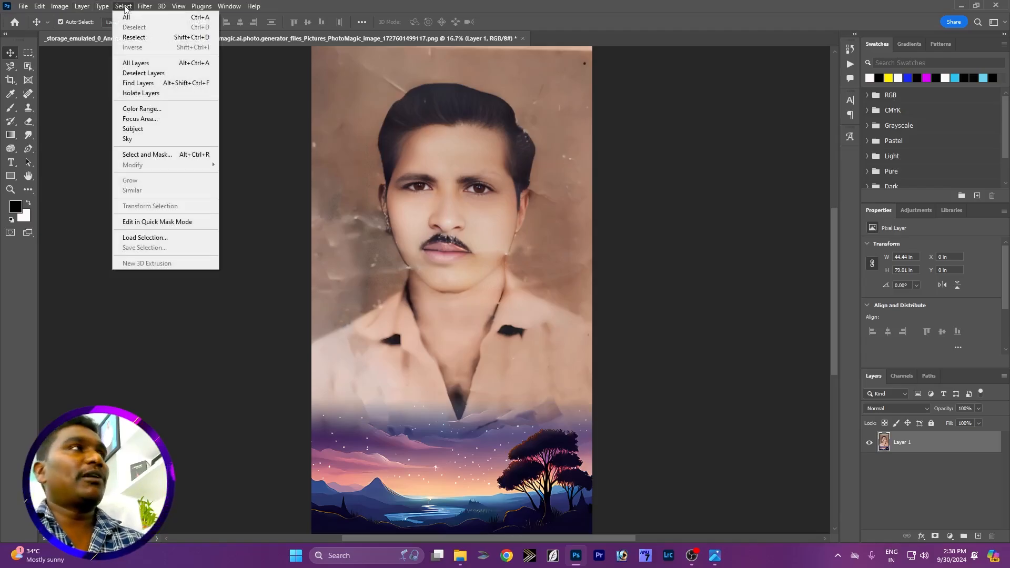
{"action": "left_click", "coordinate": [133, 128]}
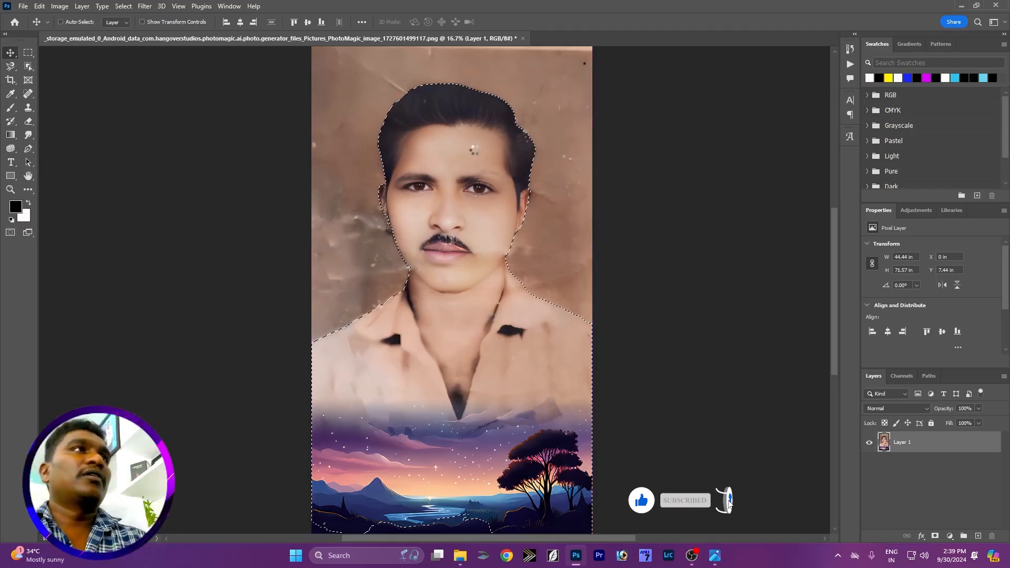
{"action": "key", "text": "ctrl+alt+r"}
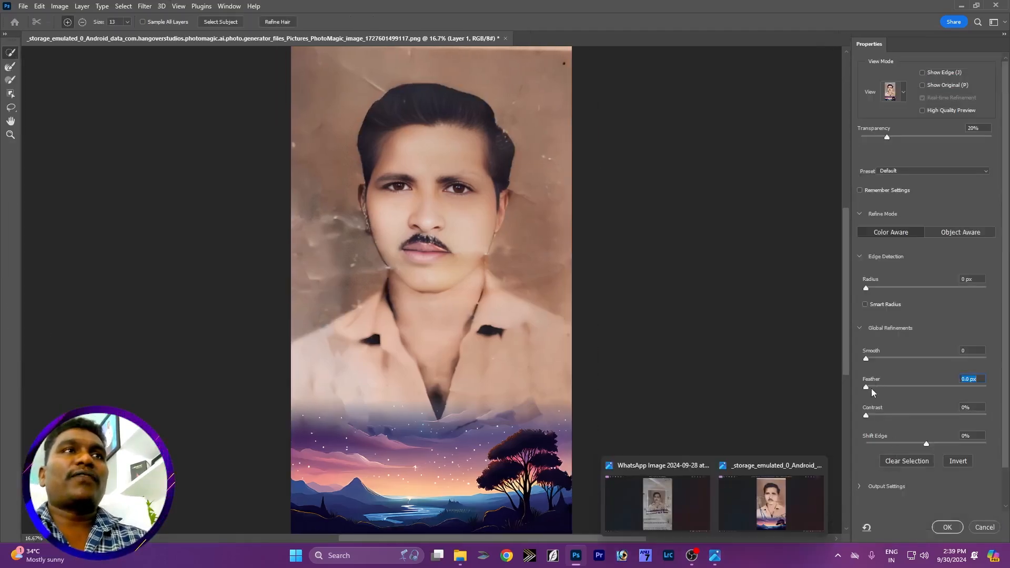
{"action": "left_click_drag", "start_coordinate": [869, 386], "coordinate": [874, 390]}
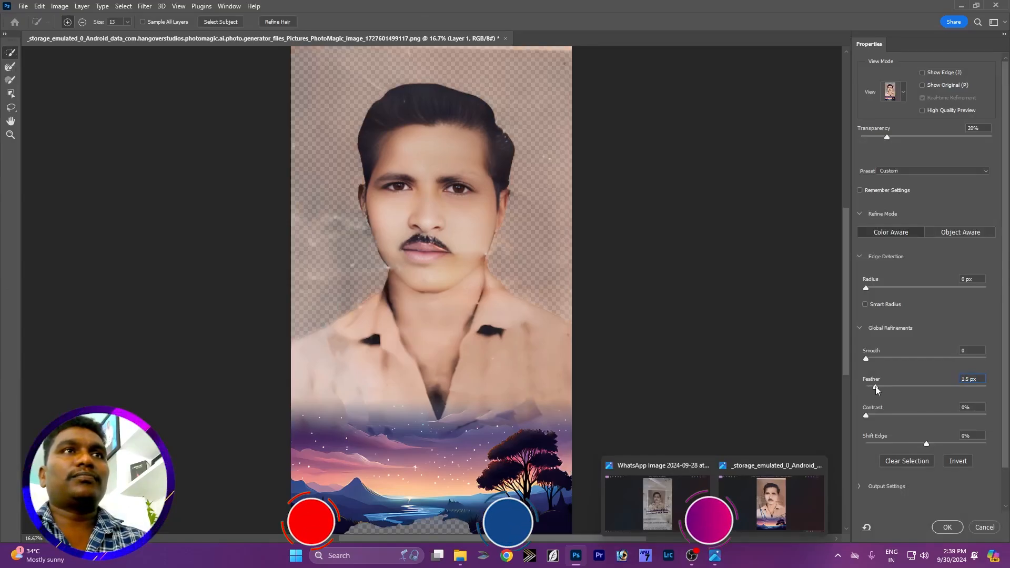
{"action": "left_click", "coordinate": [947, 527]}
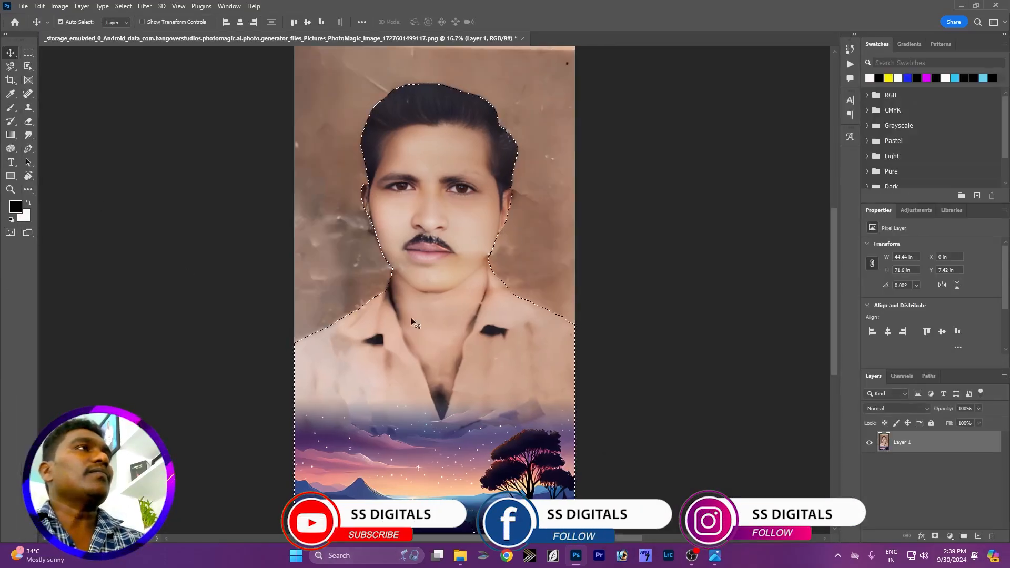
Step: Copy the selected subject to a new layer and hide the original photo layer
{"action": "key", "text": "ctrl+j"}
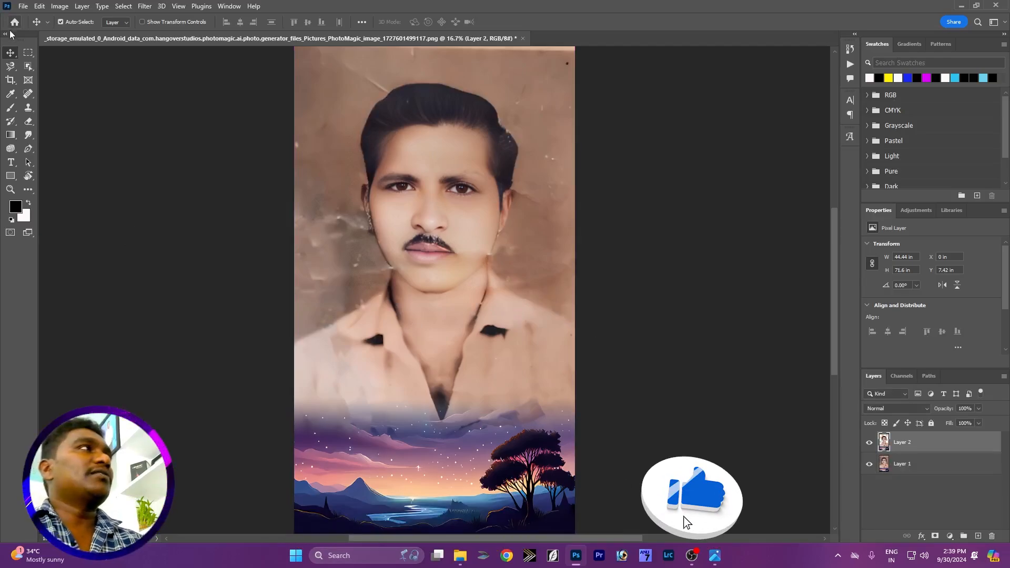
{"action": "left_click", "coordinate": [870, 464]}
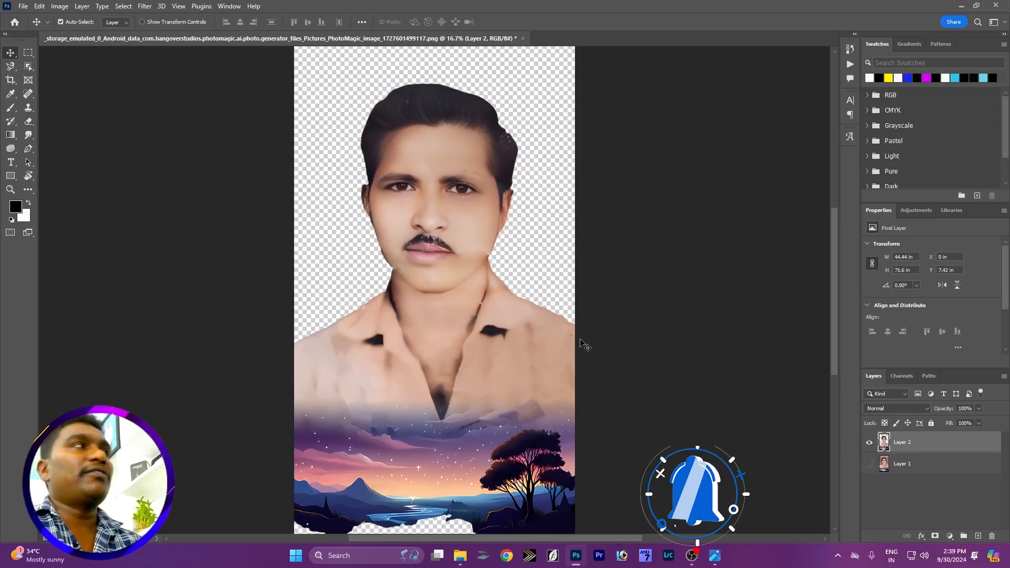
Step: Erase the landscape below the portrait and fade the shirt's lower edges using a soft Eraser at size 1200
{"action": "left_click", "coordinate": [27, 121]}
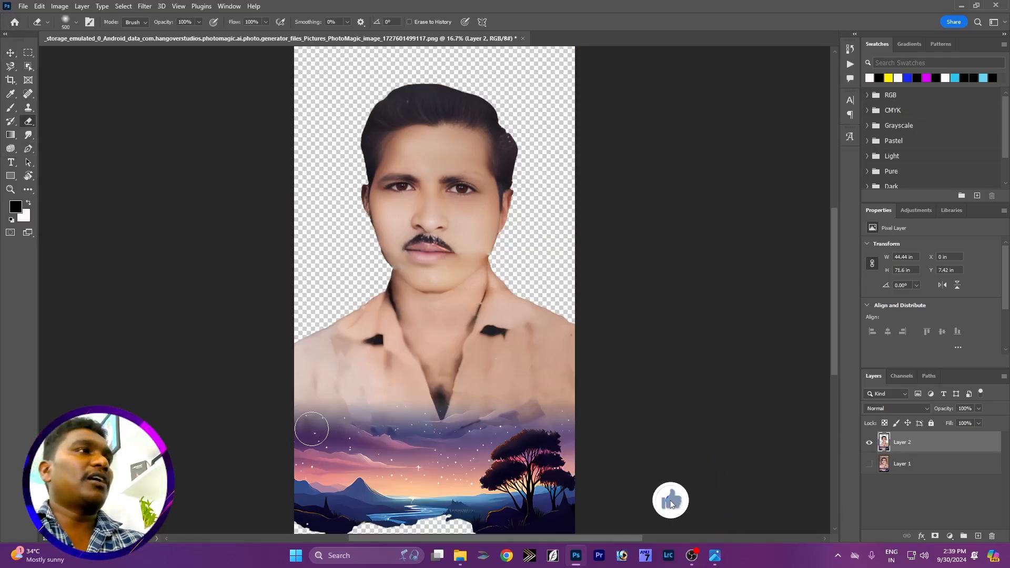
{"action": "key", "text": "bracketright"}
{"action": "key", "text": "bracketright"}
{"action": "key", "text": "bracketright"}
{"action": "key", "text": "bracketright"}
{"action": "key", "text": "bracketright"}
{"action": "key", "text": "bracketright"}
{"action": "key", "text": "bracketright"}
{"action": "key", "text": "bracketright"}
{"action": "key", "text": "bracketright"}
{"action": "key", "text": "bracketright"}
{"action": "mouse_move", "coordinate": [287, 340]}
{"action": "left_mouse_down"}
{"action": "mouse_move", "coordinate": [313, 460]}
{"action": "mouse_move", "coordinate": [405, 525]}
{"action": "mouse_move", "coordinate": [621, 522]}
{"action": "mouse_move", "coordinate": [477, 524]}
{"action": "mouse_move", "coordinate": [228, 466]}
{"action": "mouse_move", "coordinate": [535, 459]}
{"action": "mouse_move", "coordinate": [597, 405]}
{"action": "mouse_move", "coordinate": [625, 317]}
{"action": "mouse_move", "coordinate": [580, 408]}
{"action": "mouse_move", "coordinate": [510, 434]}
{"action": "mouse_move", "coordinate": [336, 434]}
{"action": "mouse_move", "coordinate": [234, 410]}
{"action": "left_mouse_up"}
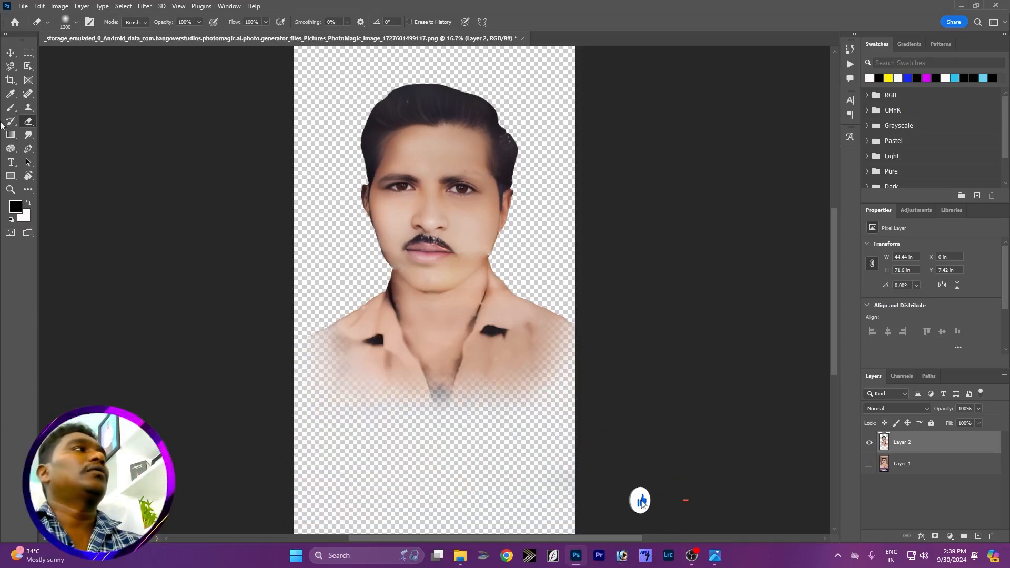
{"action": "left_click", "coordinate": [10, 53]}
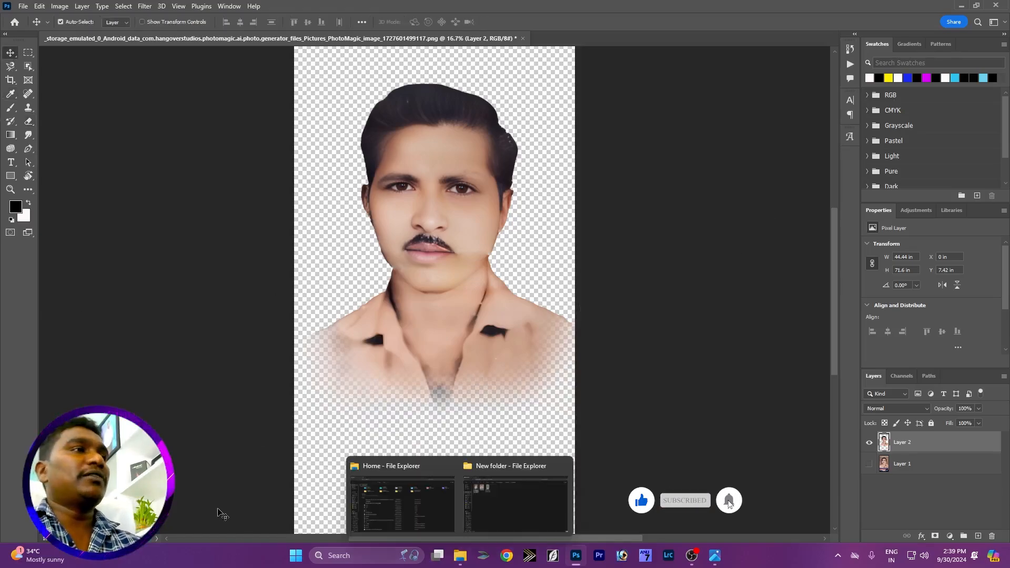
Step: Switch to File Explorer and open the VOL- 01 OILPAINT MOCKUP folder under FX Mani > New folder on USB Drive (I:)
{"action": "left_click", "coordinate": [421, 488]}
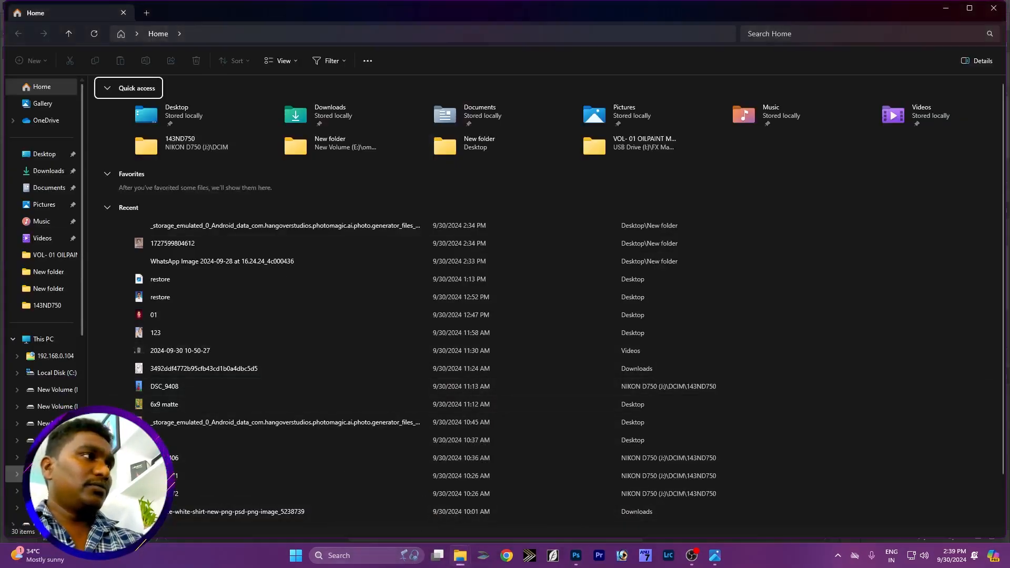
{"action": "left_click", "coordinate": [53, 475]}
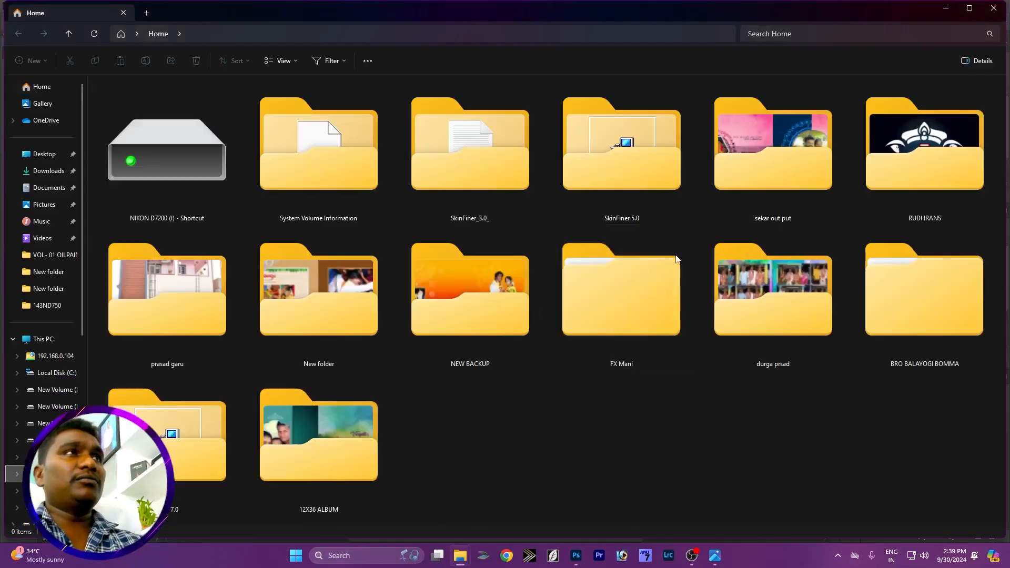
{"action": "left_click", "coordinate": [632, 302]}
{"action": "double_click", "coordinate": [631, 302]}
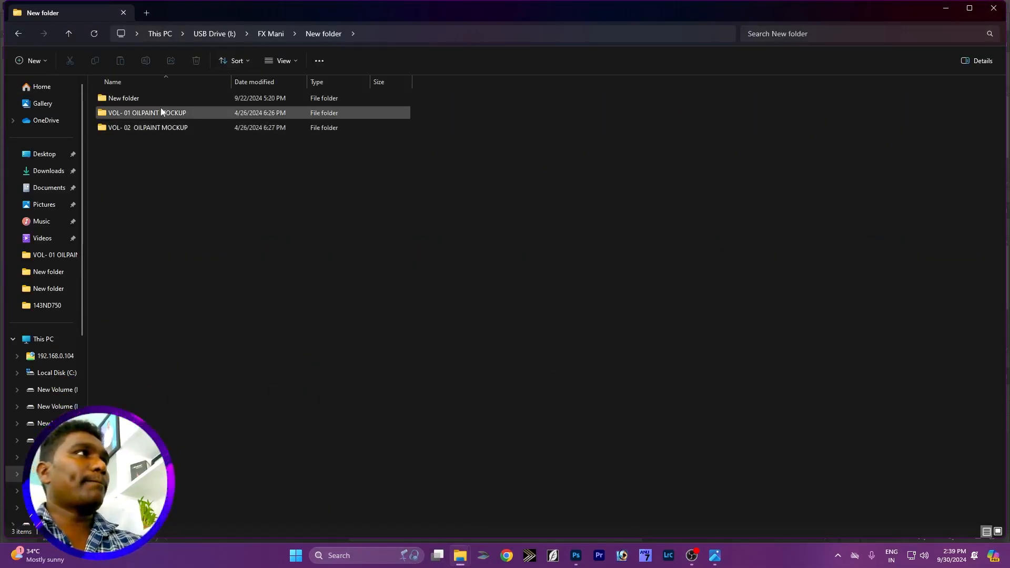
{"action": "left_click", "coordinate": [160, 111]}
{"action": "double_click", "coordinate": [260, 116]}
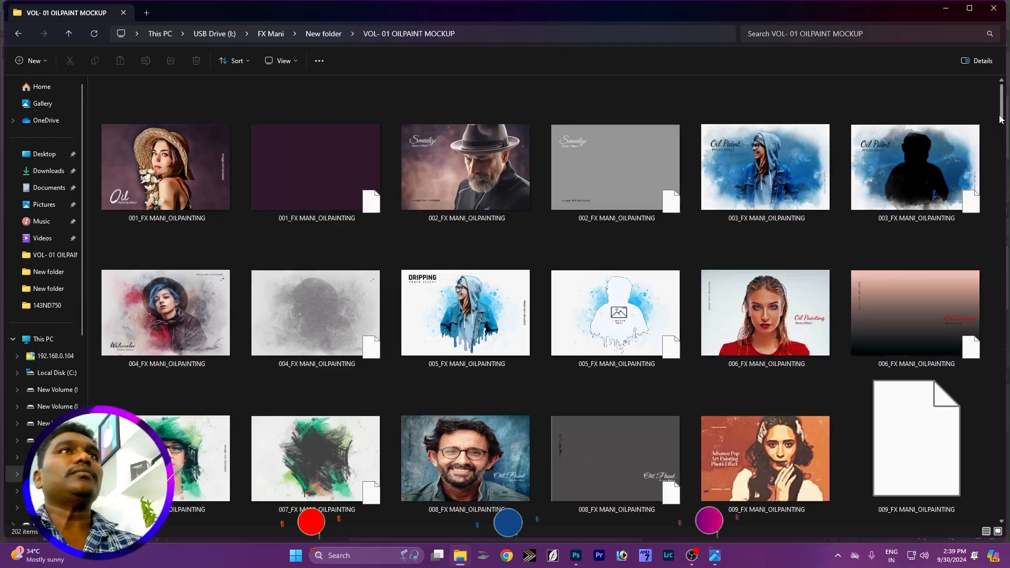
Step: Find the 090_FX MANI_OILPAINTING template file in the mockup folder and open it in Photoshop as a separate document
{"action": "scroll", "coordinate": [554, 315], "scroll_direction": "down", "scroll_amount": 10}
{"action": "scroll", "coordinate": [553, 300], "scroll_direction": "down", "scroll_amount": 20}
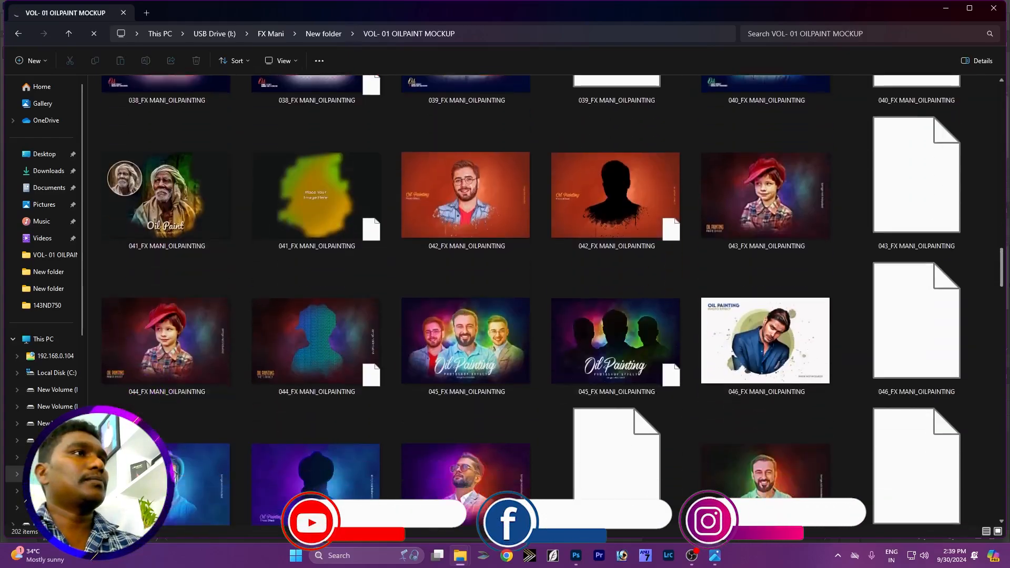
{"action": "scroll", "coordinate": [553, 300], "scroll_direction": "down", "scroll_amount": 18}
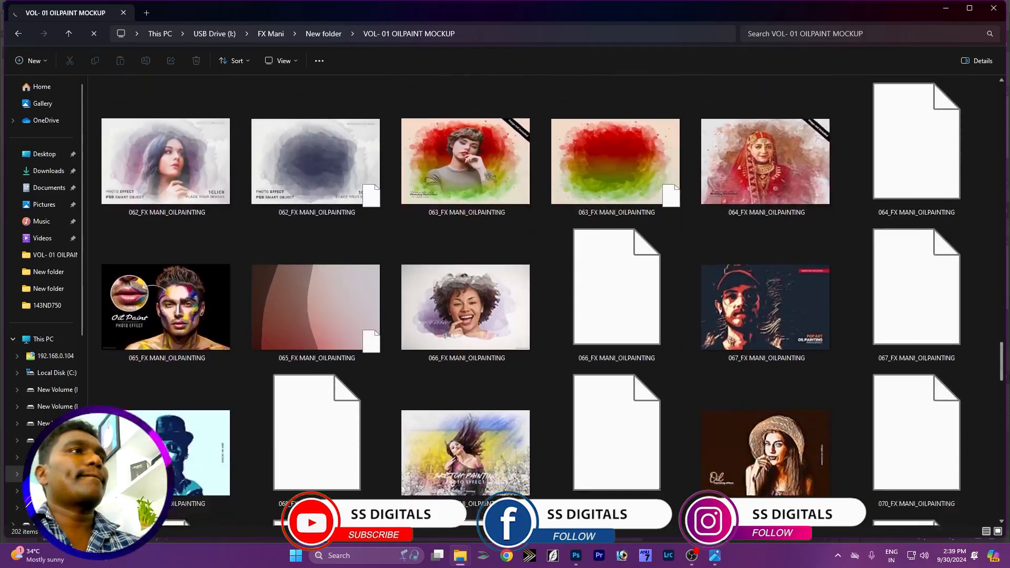
{"action": "scroll", "coordinate": [1007, 487], "scroll_direction": "down", "scroll_amount": 10}
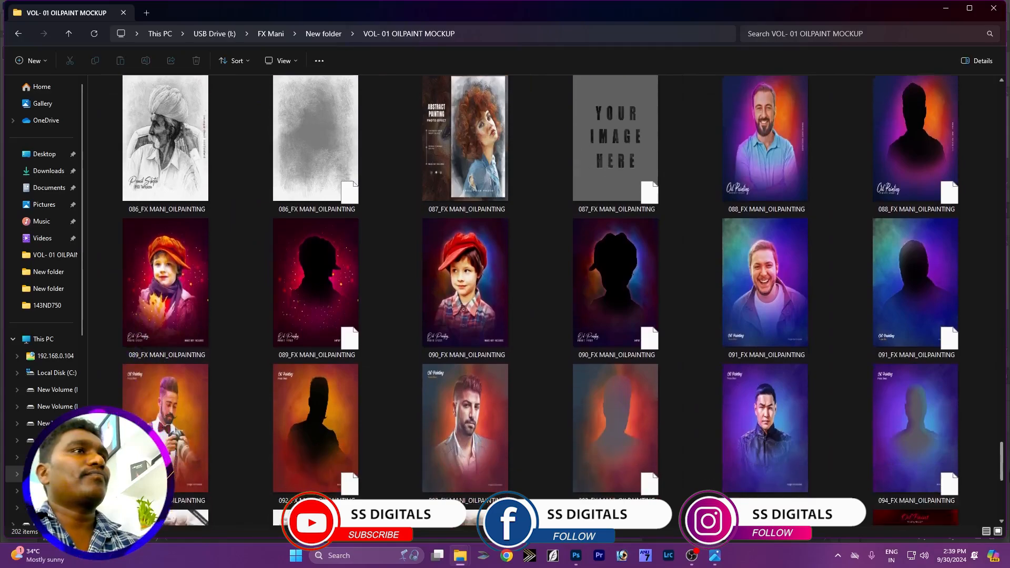
{"action": "scroll", "coordinate": [1007, 487], "scroll_direction": "up", "scroll_amount": 2}
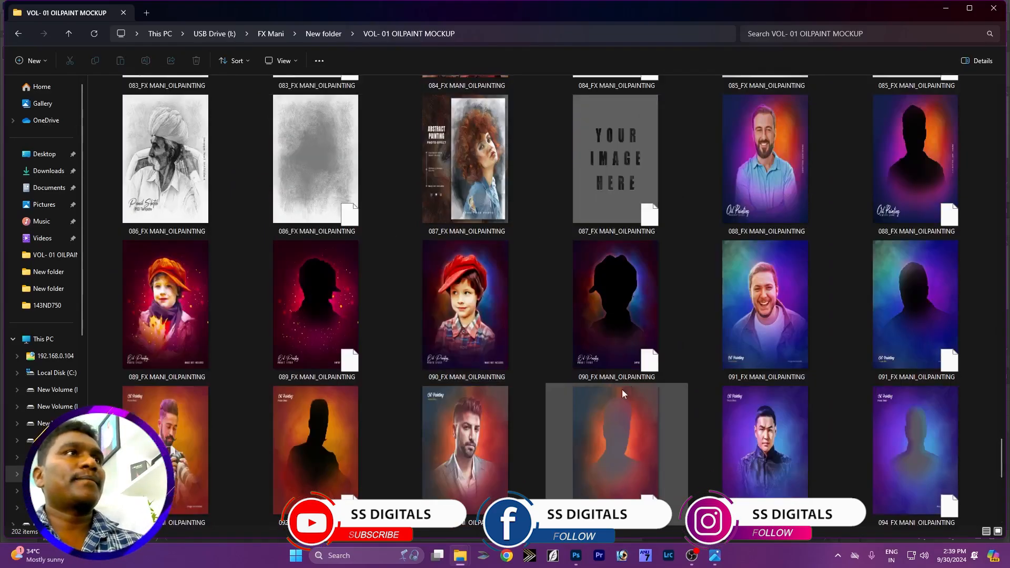
{"action": "left_click_drag", "start_coordinate": [631, 292], "coordinate": [617, 40]}
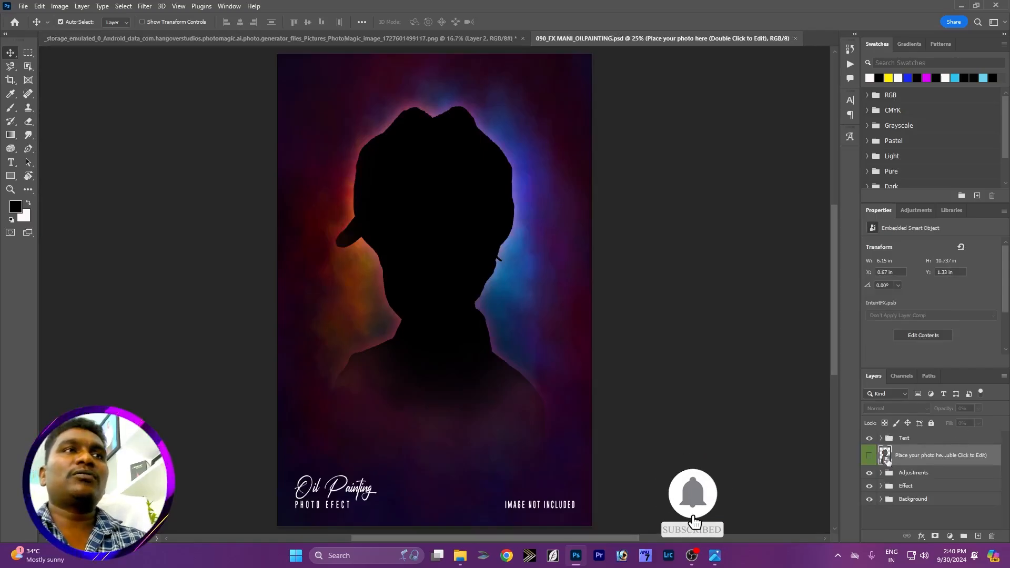
Step: Open the template's photo placeholder smart object and copy the cut-out portrait into it from the restored photo document
{"action": "double_click", "coordinate": [886, 456]}
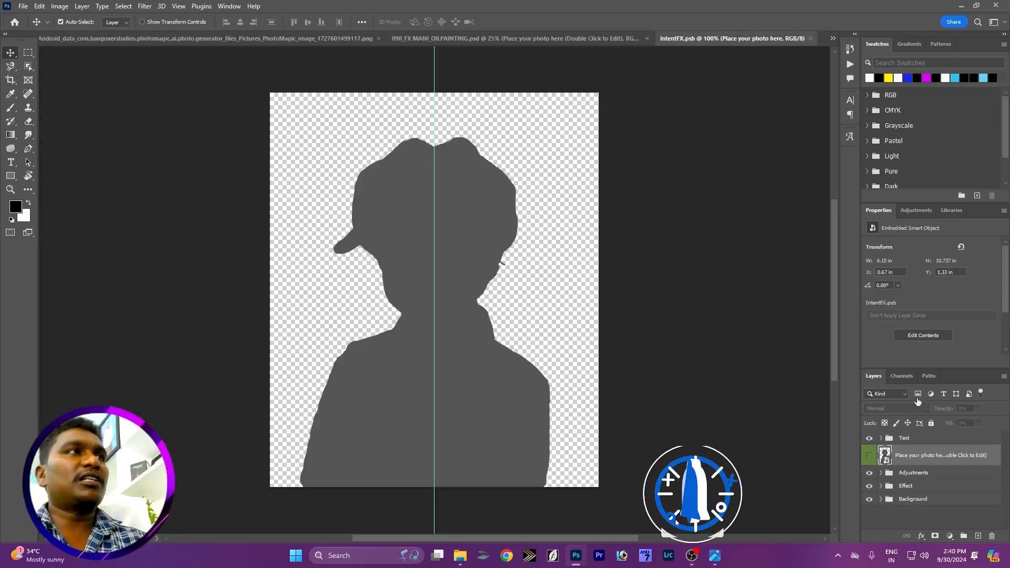
{"action": "left_click", "coordinate": [286, 38]}
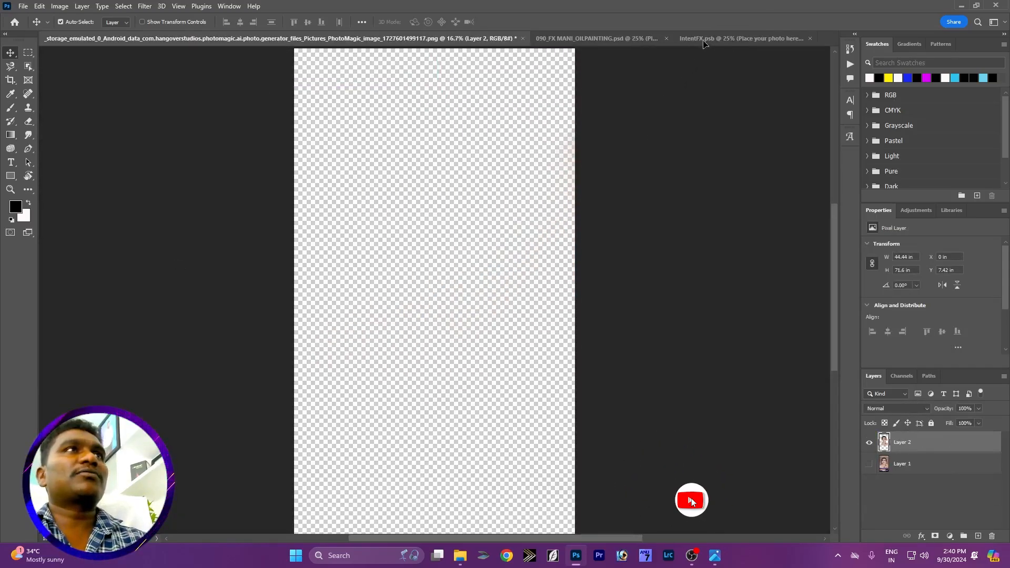
{"action": "left_click", "coordinate": [707, 39]}
{"action": "left_click_drag", "start_coordinate": [502, 273], "coordinate": [466, 273]}
Step: Scale the portrait to 64.88% and position it over the sample silhouette, centred near the vertical guide
{"action": "key", "text": "ctrl+t"}
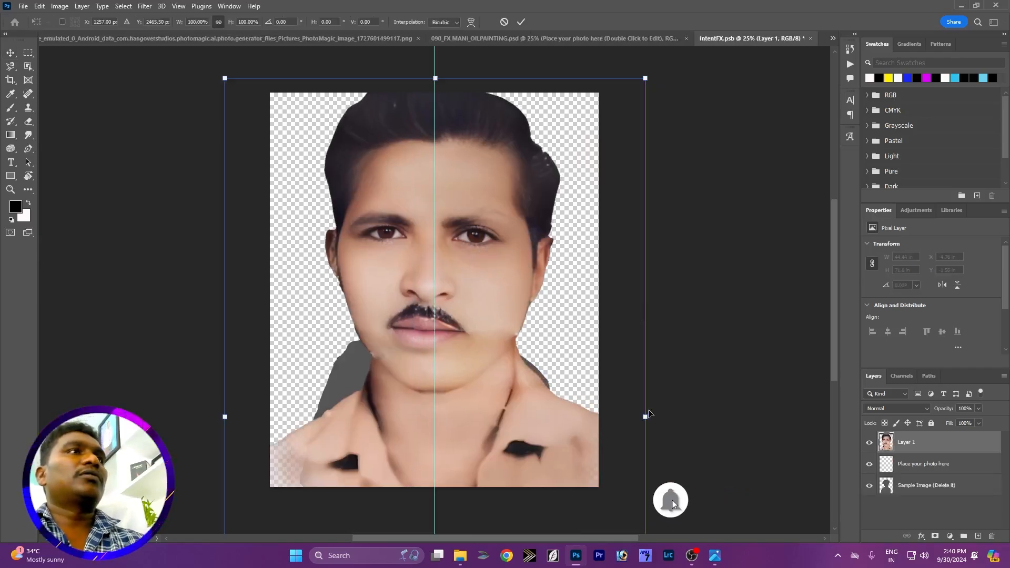
{"action": "left_click_drag", "start_coordinate": [649, 414], "coordinate": [519, 421]}
{"action": "left_click_drag", "start_coordinate": [406, 413], "coordinate": [465, 341]}
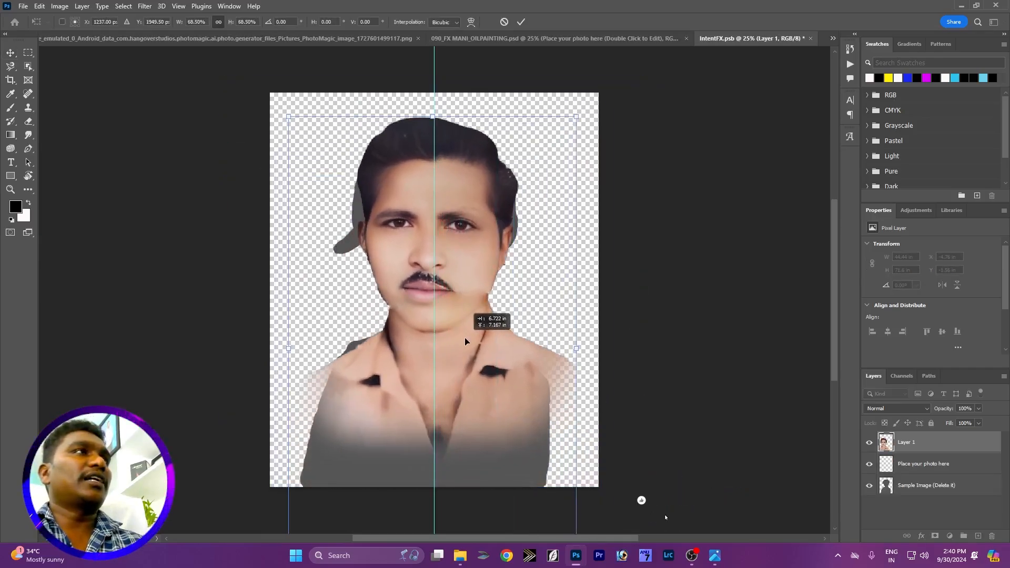
{"action": "left_click_drag", "start_coordinate": [578, 348], "coordinate": [507, 323]}
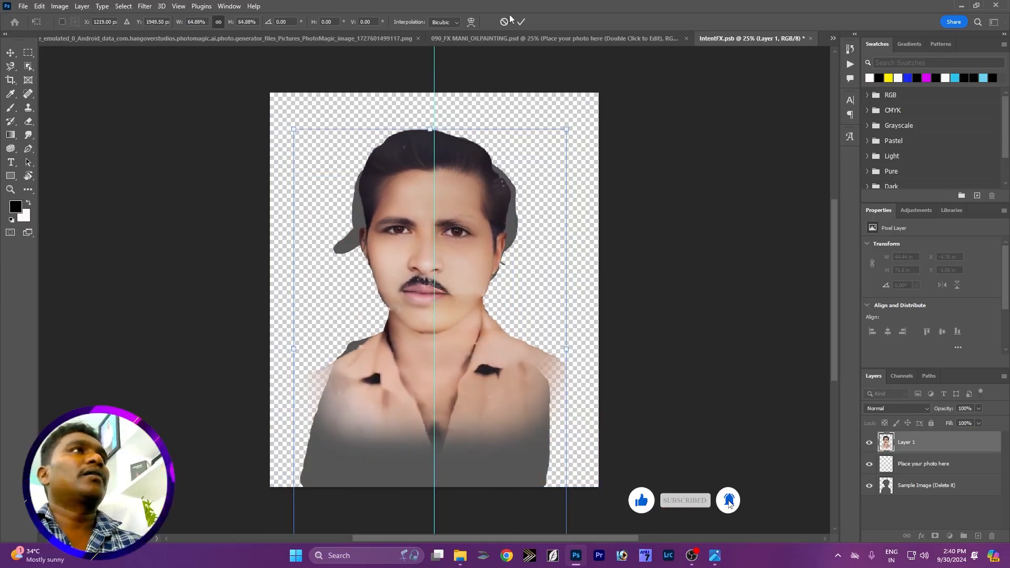
{"action": "left_click", "coordinate": [521, 22]}
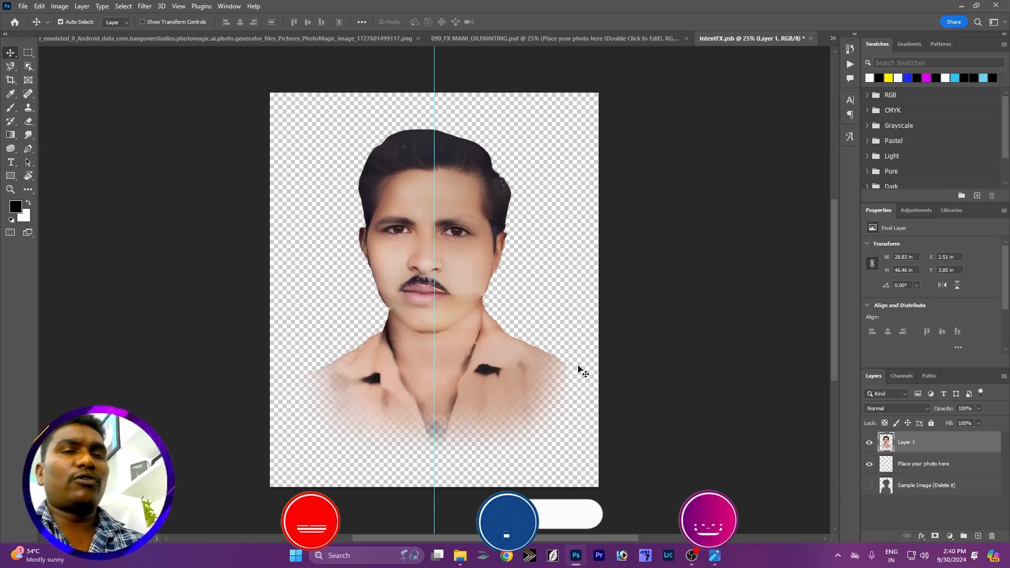
Step: Save the smart object with the sample image hidden, and inspect the portrait's painted effect in the 090 oil painting template
{"action": "key", "text": "ctrl+s"}
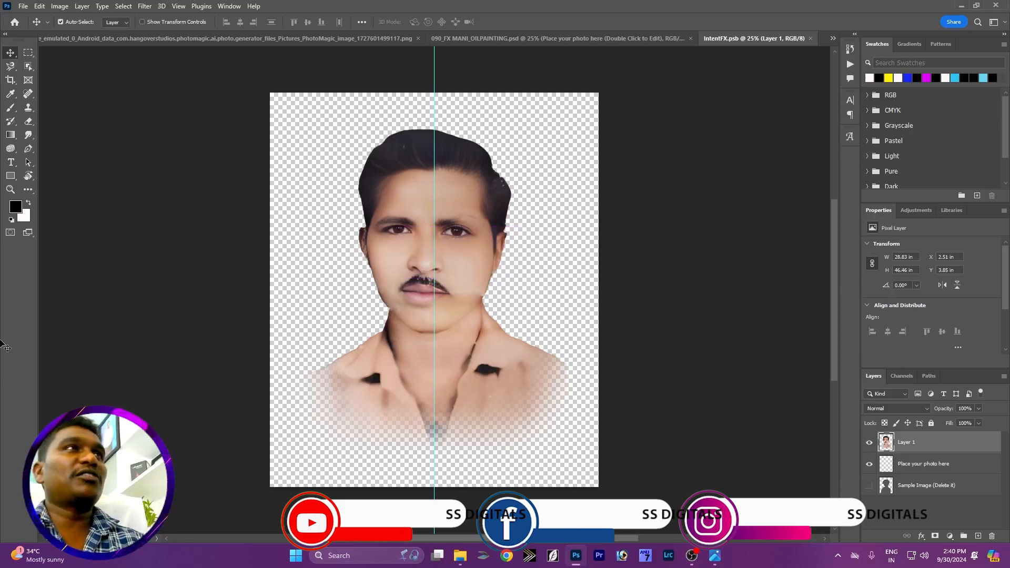
{"action": "left_click", "coordinate": [554, 36]}
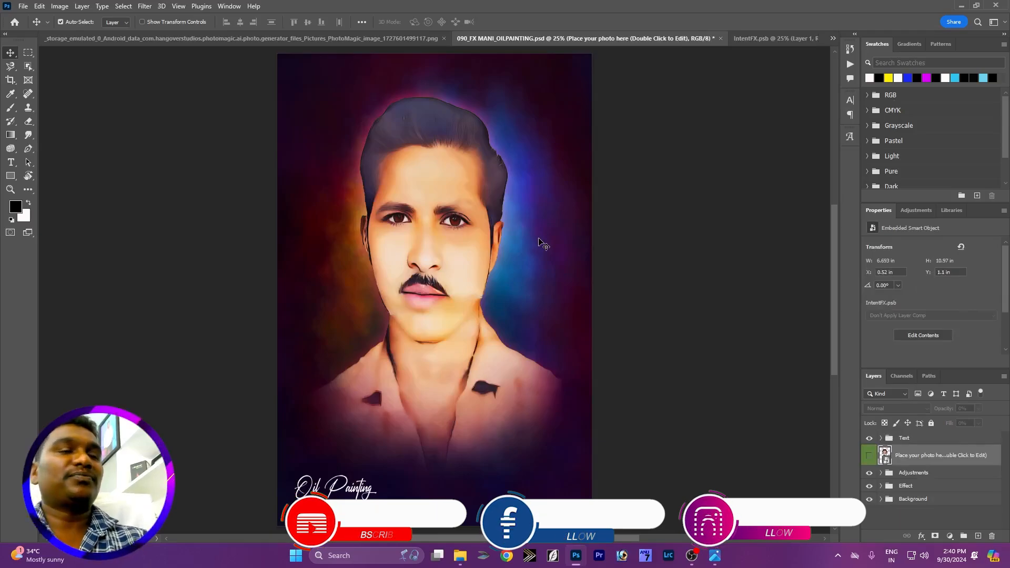
{"action": "key", "text": "ctrl+plus"}
{"action": "key", "text": "ctrl+plus"}
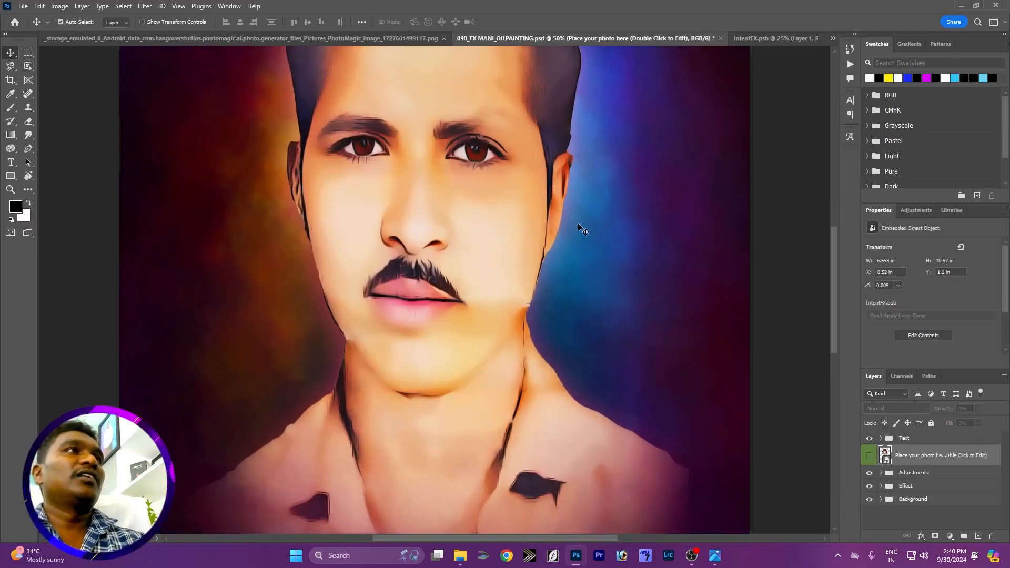
{"action": "left_click_drag", "start_coordinate": [493, 222], "coordinate": [465, 268]}
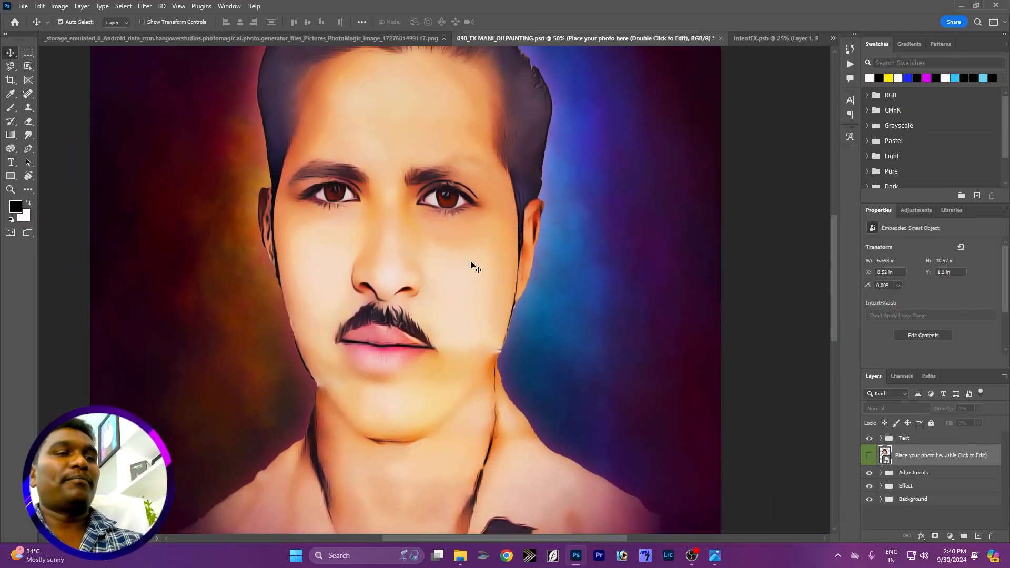
{"action": "key", "text": "ctrl+minus"}
{"action": "key", "text": "ctrl+minus"}
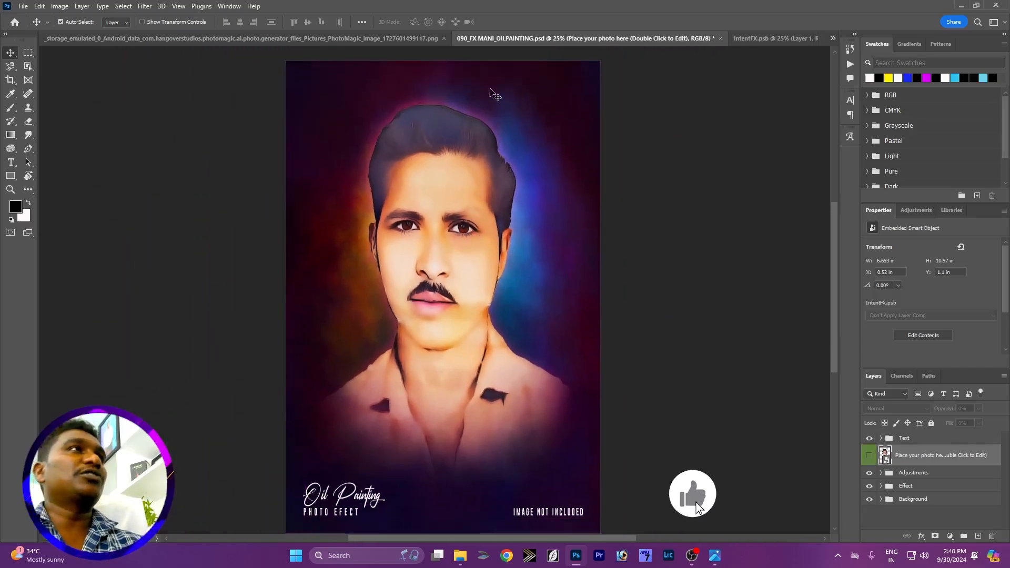
Step: Close the restored photo document without saving, and open the 042_FX MANI_OILPAINTING template from the mockup folder
{"action": "left_click", "coordinate": [444, 38]}
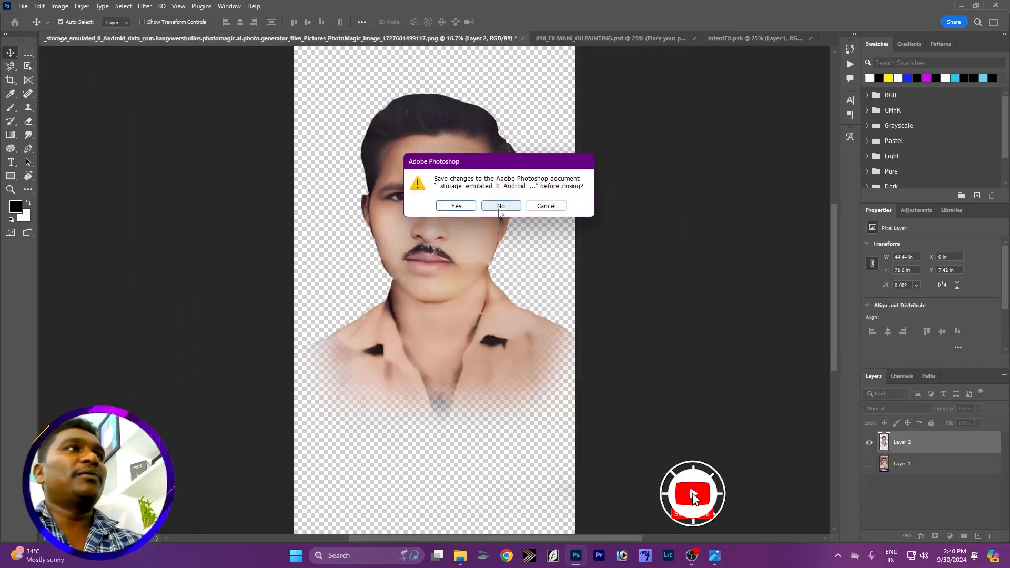
{"action": "left_click", "coordinate": [499, 210]}
{"action": "mouse_move", "coordinate": [460, 555]}
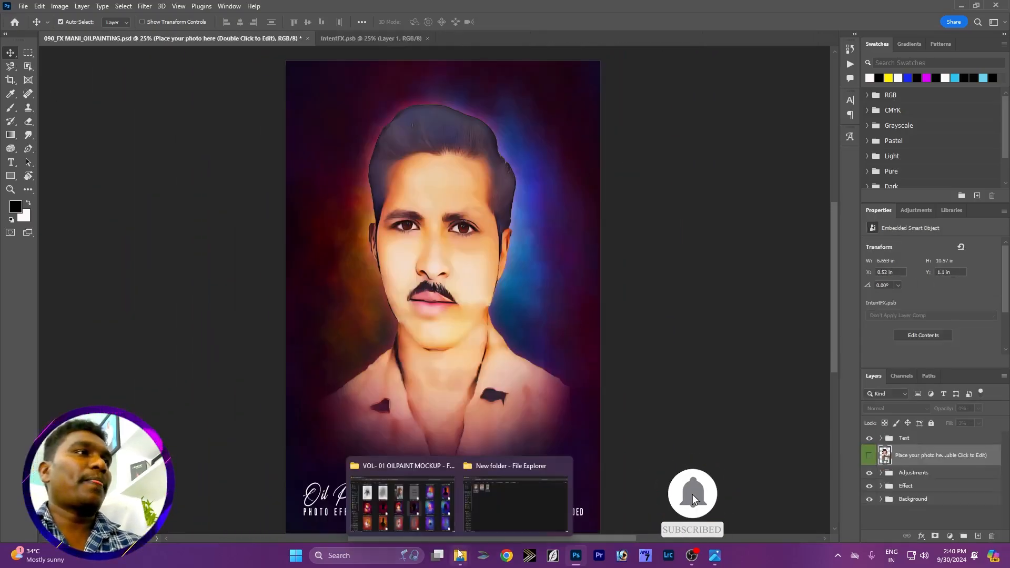
{"action": "left_click", "coordinate": [413, 504]}
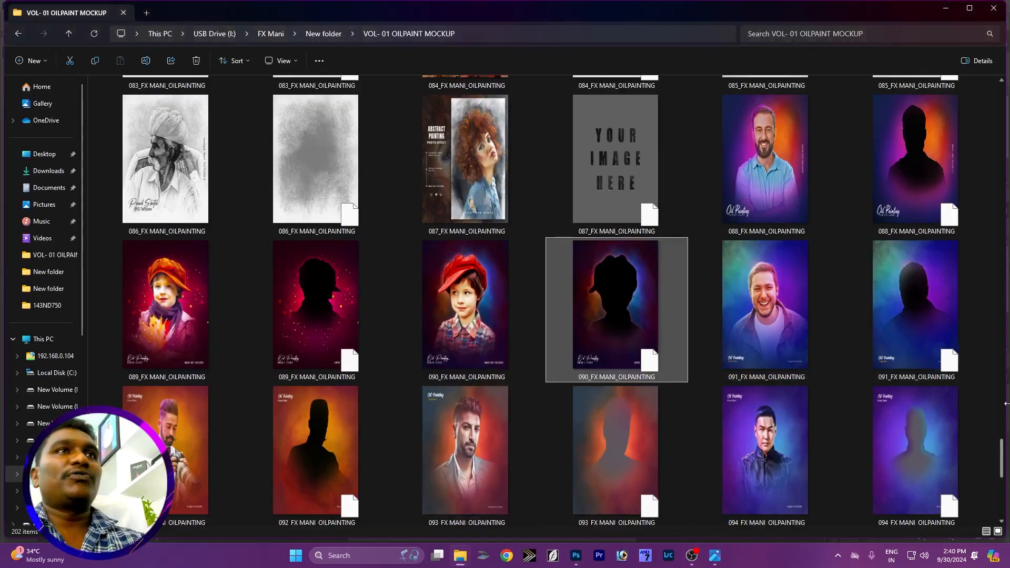
{"action": "left_click_drag", "start_coordinate": [1002, 468], "coordinate": [983, 270]}
{"action": "left_click_drag", "start_coordinate": [617, 247], "coordinate": [552, 37]}
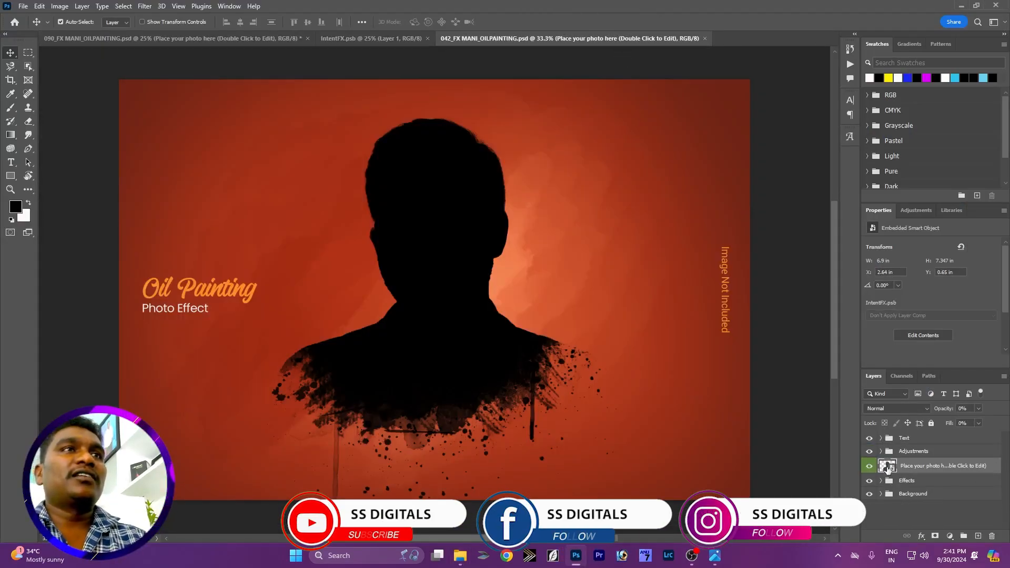
Step: Open the 042 template's placeholder smart object and copy the portrait into it from IntentFX.psb
{"action": "left_click", "coordinate": [923, 335]}
{"action": "left_click", "coordinate": [313, 39]}
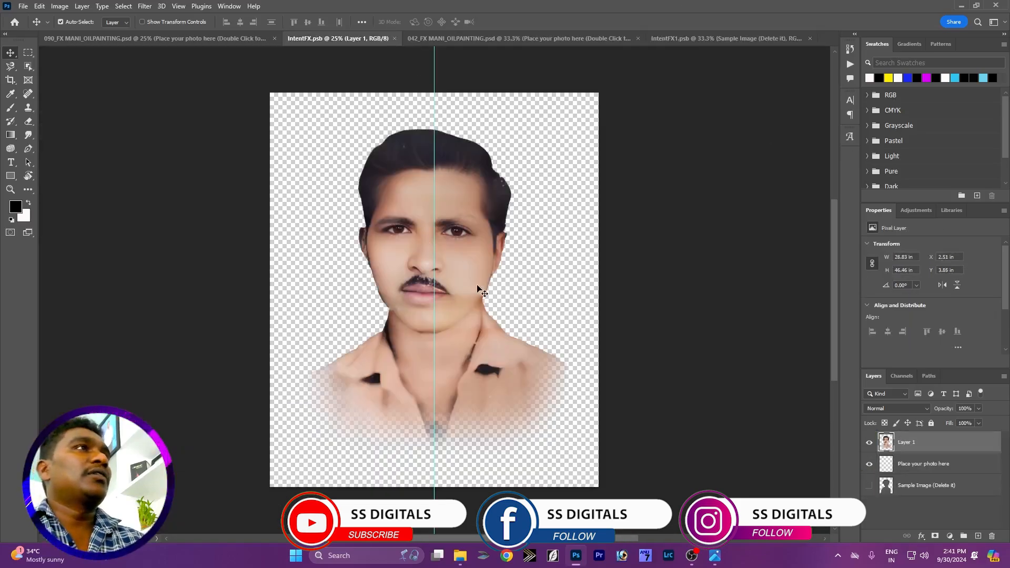
{"action": "left_click_drag", "start_coordinate": [438, 274], "coordinate": [491, 270]}
Step: Scale the portrait to 75.29% and centre it over the sample silhouette in IntentFX1.psb
{"action": "key", "text": "ctrl+t"}
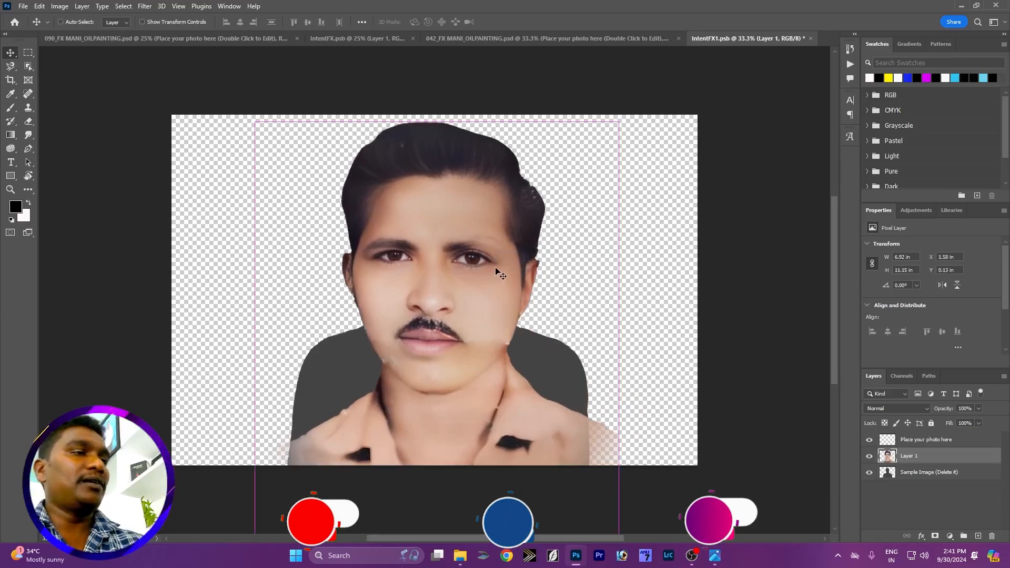
{"action": "left_click_drag", "start_coordinate": [620, 416], "coordinate": [537, 415]}
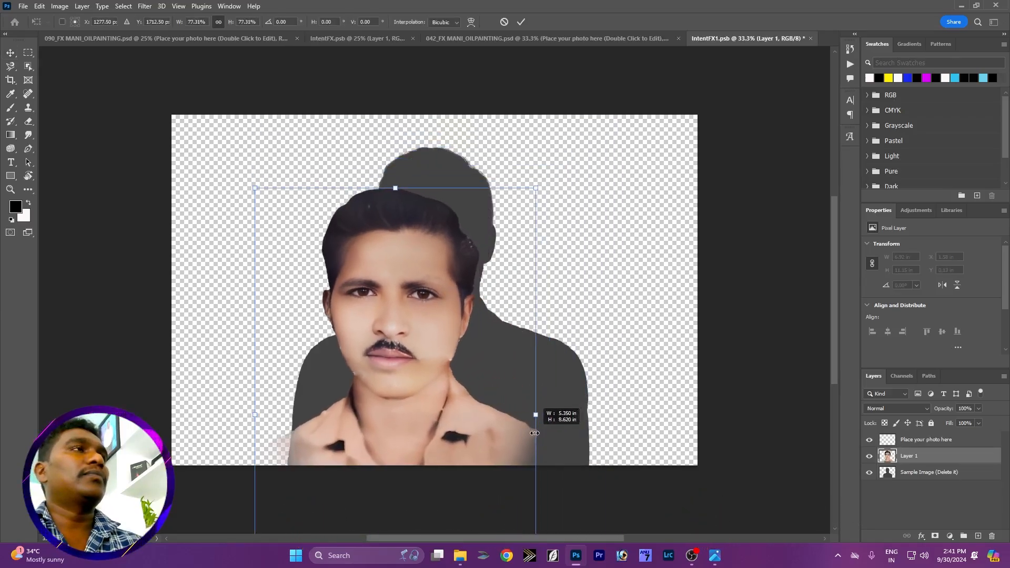
{"action": "left_click_drag", "start_coordinate": [446, 430], "coordinate": [484, 373]}
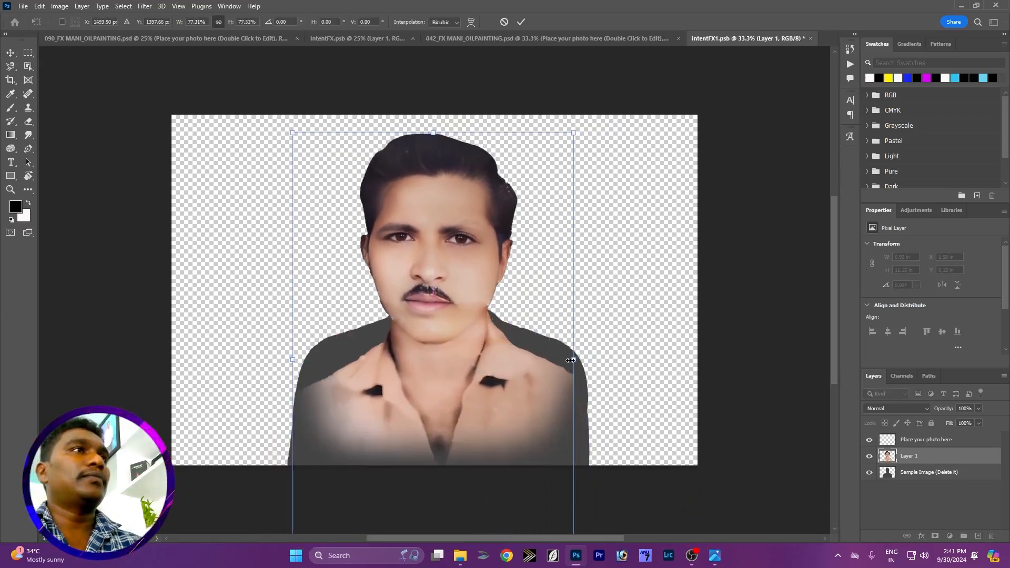
{"action": "mouse_move", "coordinate": [571, 360]}
{"action": "left_mouse_down"}
{"action": "mouse_move", "coordinate": [574, 347]}
{"action": "mouse_move", "coordinate": [567, 361]}
{"action": "left_mouse_up"}
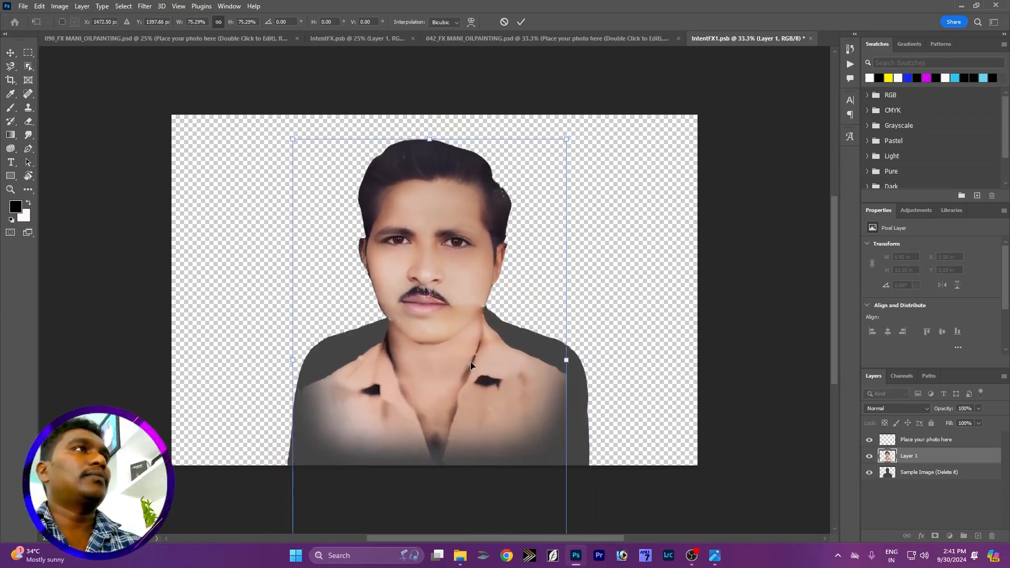
{"action": "left_click", "coordinate": [523, 22]}
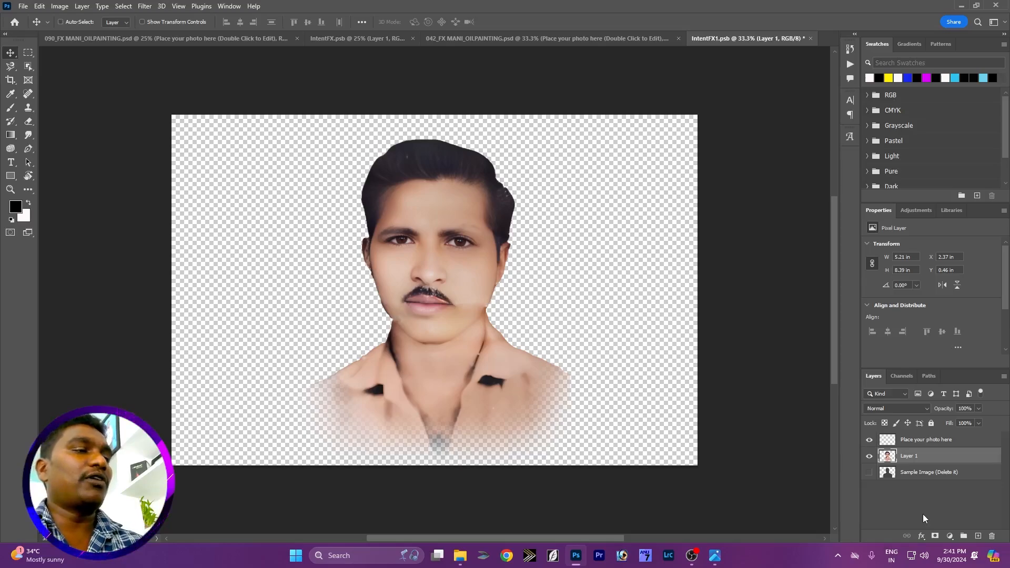
Step: Save IntentFX1.psb with the sample image hidden, and return to the 042 template to view the updated effect
{"action": "key", "text": "ctrl+s"}
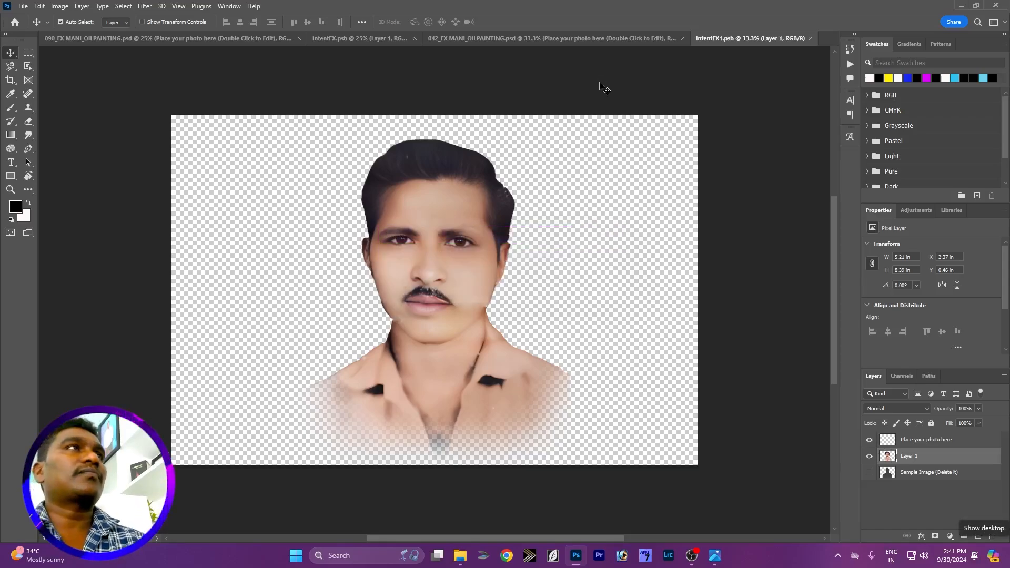
{"action": "left_click", "coordinate": [575, 43]}
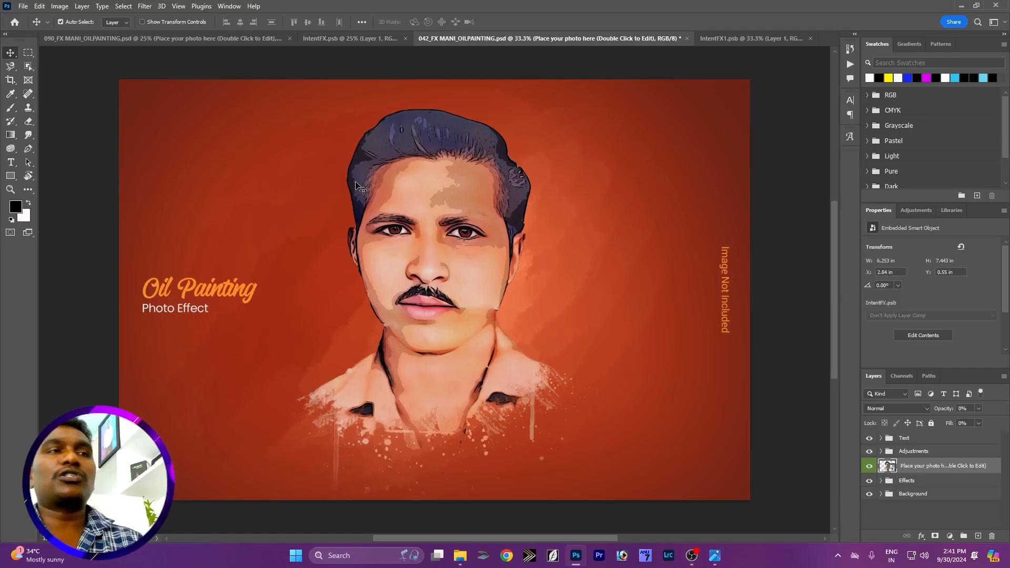
Step: Browse further oil painting templates in the VOL- 01 OILPAINT MOCKUP folder, then view the 090 template in Photoshop again
{"action": "mouse_move", "coordinate": [460, 555]}
{"action": "left_click", "coordinate": [416, 492]}
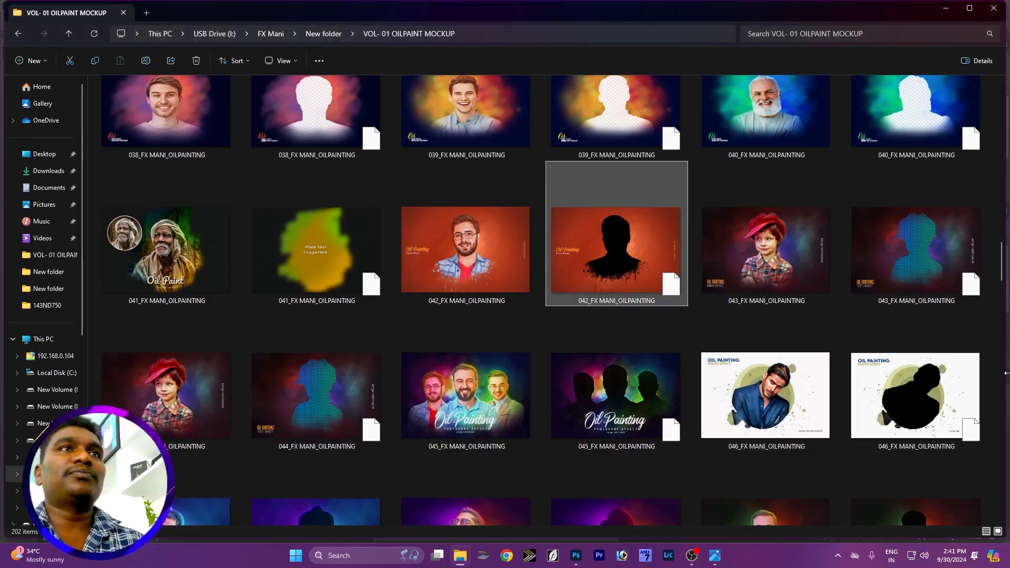
{"action": "left_click_drag", "start_coordinate": [1005, 272], "coordinate": [1005, 374]}
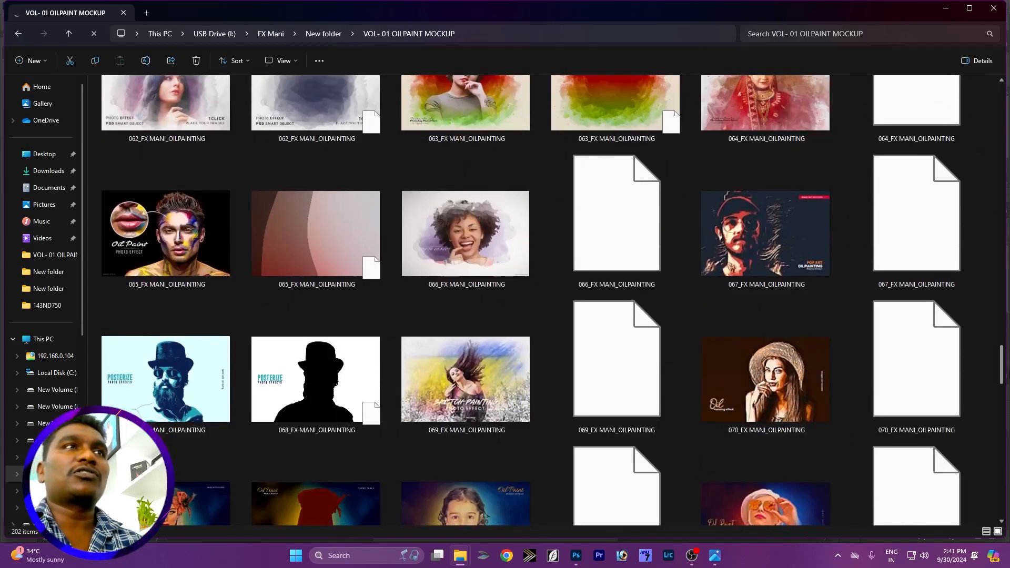
{"action": "left_click", "coordinate": [575, 555]}
{"action": "left_click", "coordinate": [202, 39]}
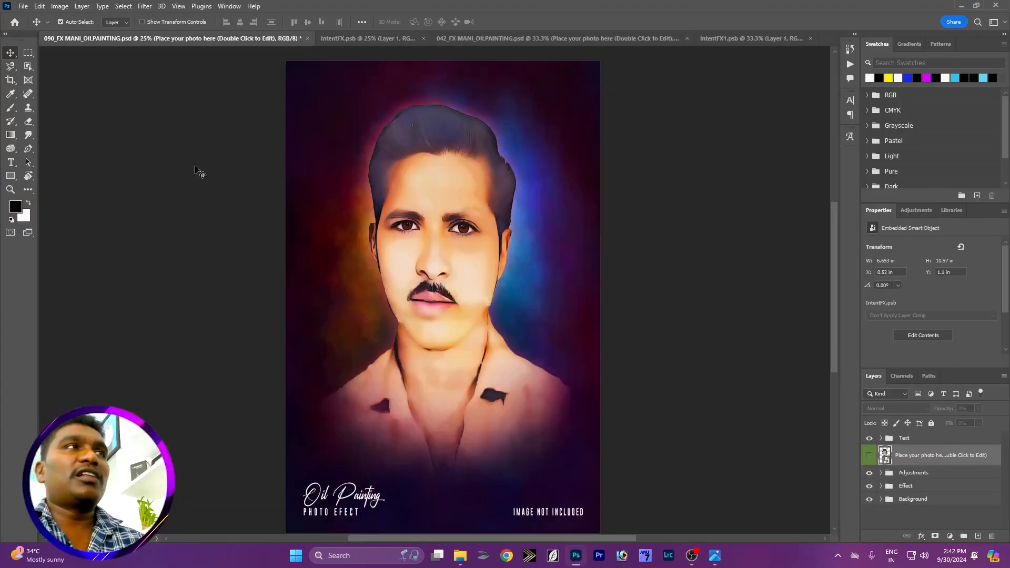
Step: Close IntentFX1.psb and the 042_FX MANI_OILPAINTING template without saving
{"action": "left_click", "coordinate": [766, 39]}
{"action": "left_click", "coordinate": [810, 38]}
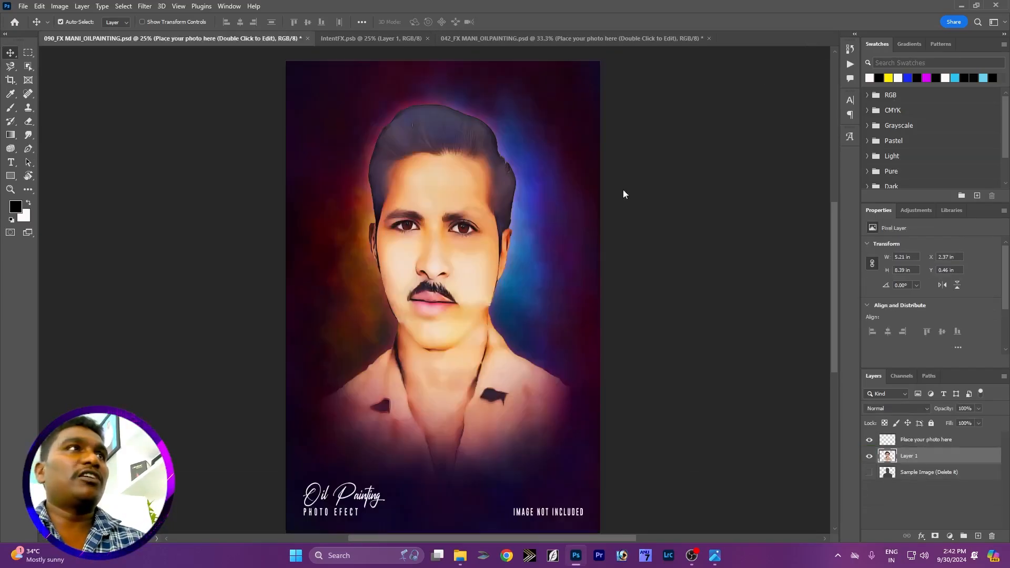
{"action": "left_click", "coordinate": [376, 39]}
{"action": "left_click", "coordinate": [667, 39]}
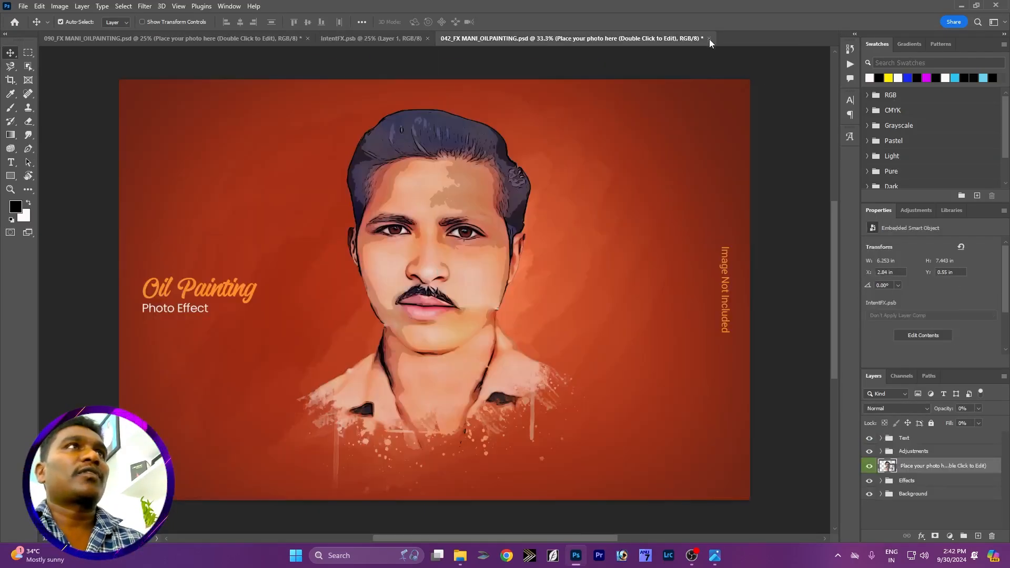
{"action": "key", "text": "ctrl+w"}
{"action": "left_click", "coordinate": [500, 205]}
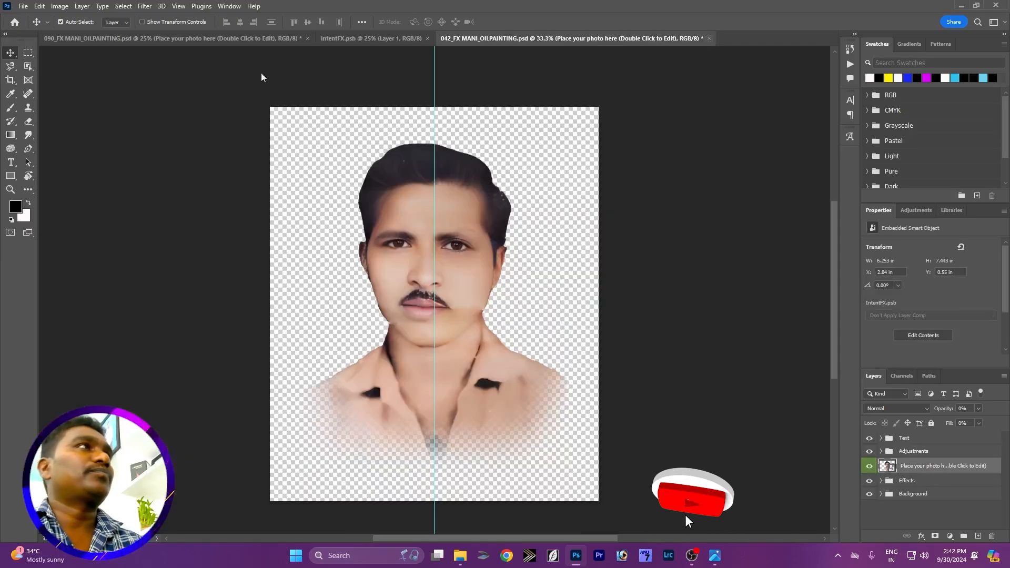
Step: Create a new 12 x 8 in document at 300 pixels/inch in RGB Color from the recent presets
{"action": "left_click", "coordinate": [23, 7]}
{"action": "left_click", "coordinate": [32, 20]}
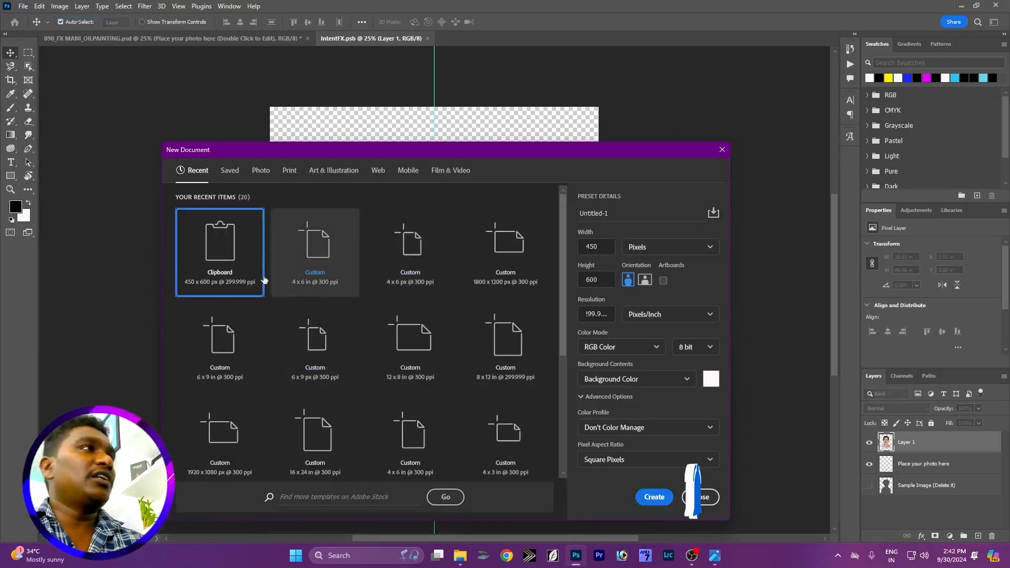
{"action": "left_click", "coordinate": [391, 352]}
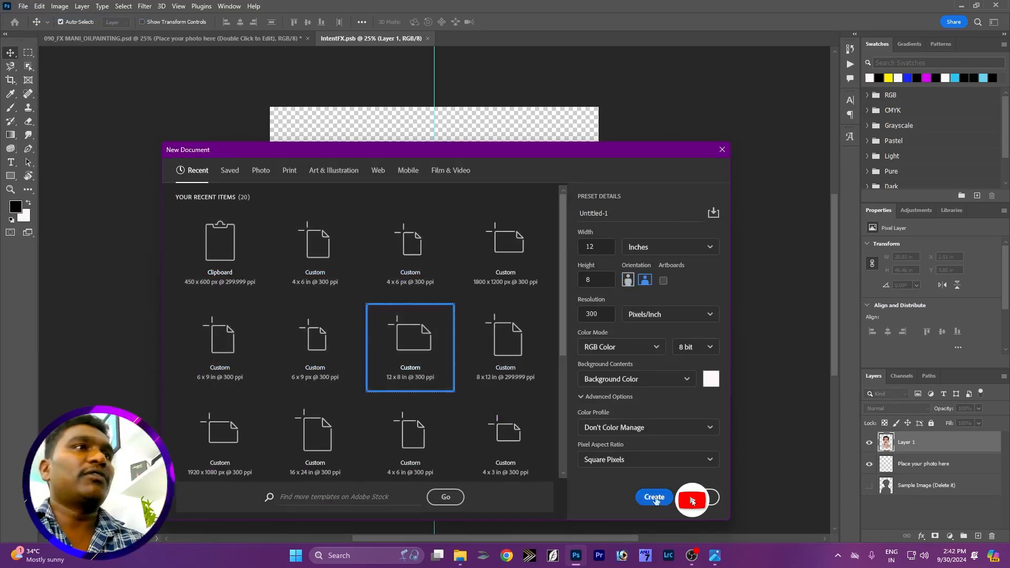
{"action": "double_click", "coordinate": [391, 352]}
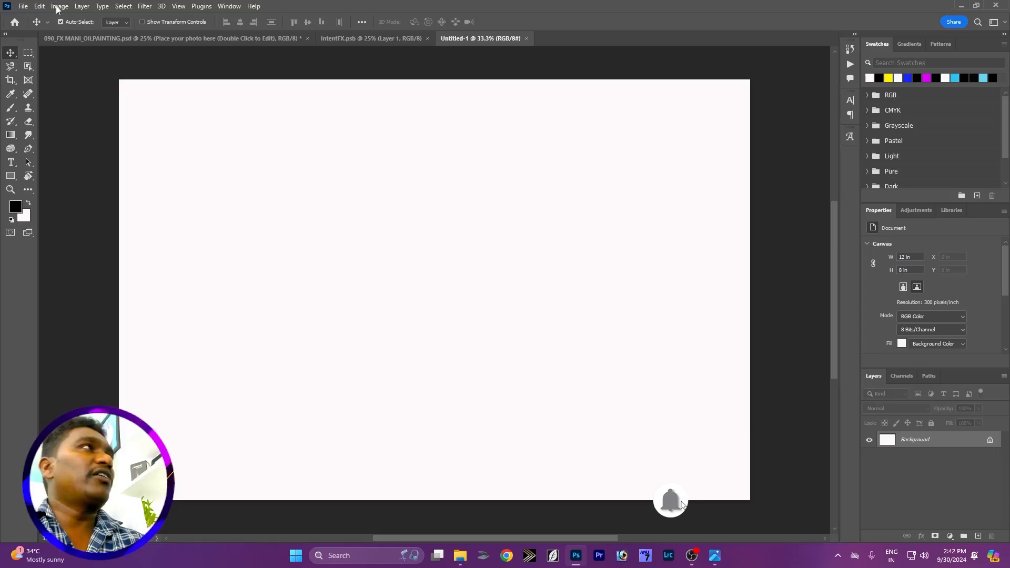
Step: Rotate the blank canvas 90° clockwise to make it an 8 x 12 in portrait page
{"action": "left_click", "coordinate": [82, 6]}
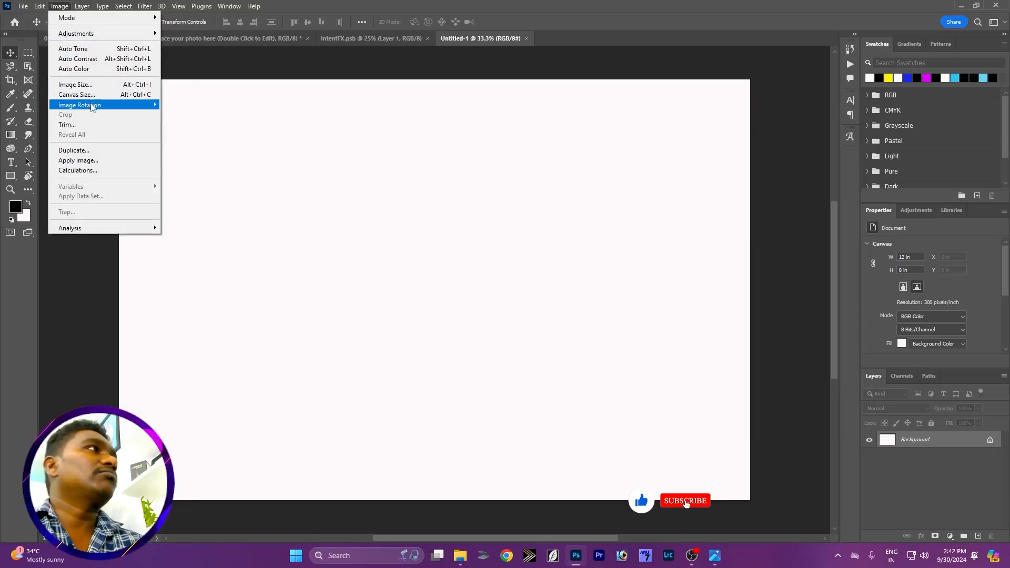
{"action": "mouse_move", "coordinate": [93, 109]}
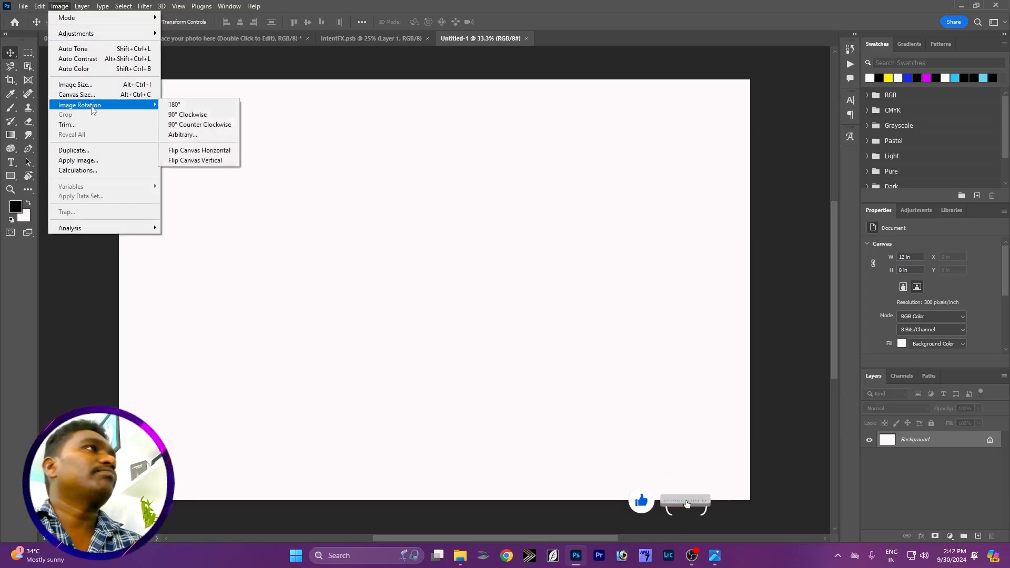
{"action": "left_click", "coordinate": [202, 116]}
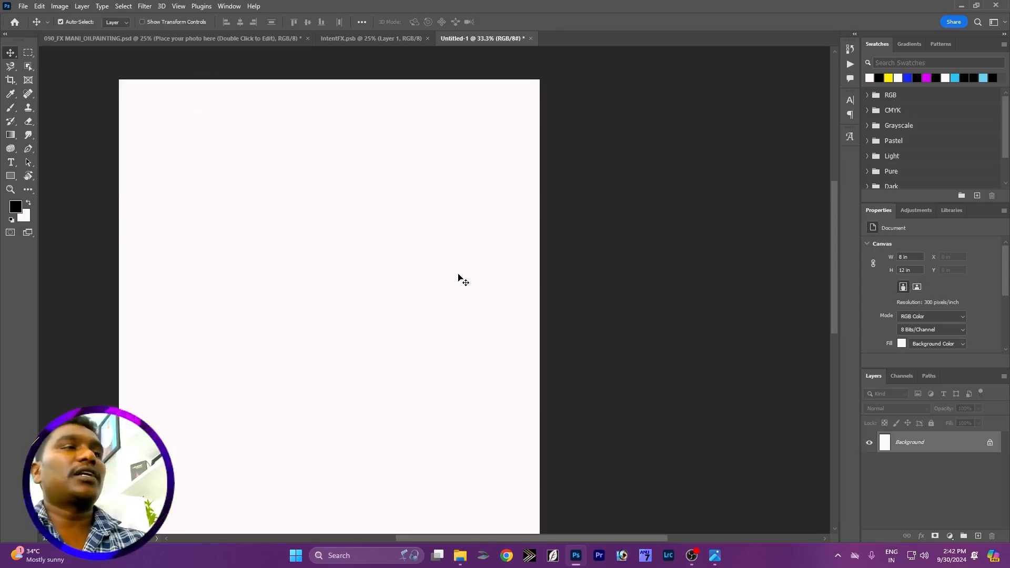
{"action": "key", "text": "ctrl+minus"}
{"action": "key", "text": "ctrl+minus"}
{"action": "left_click_drag", "start_coordinate": [424, 317], "coordinate": [513, 256]}
{"action": "key", "text": "ctrl+plus"}
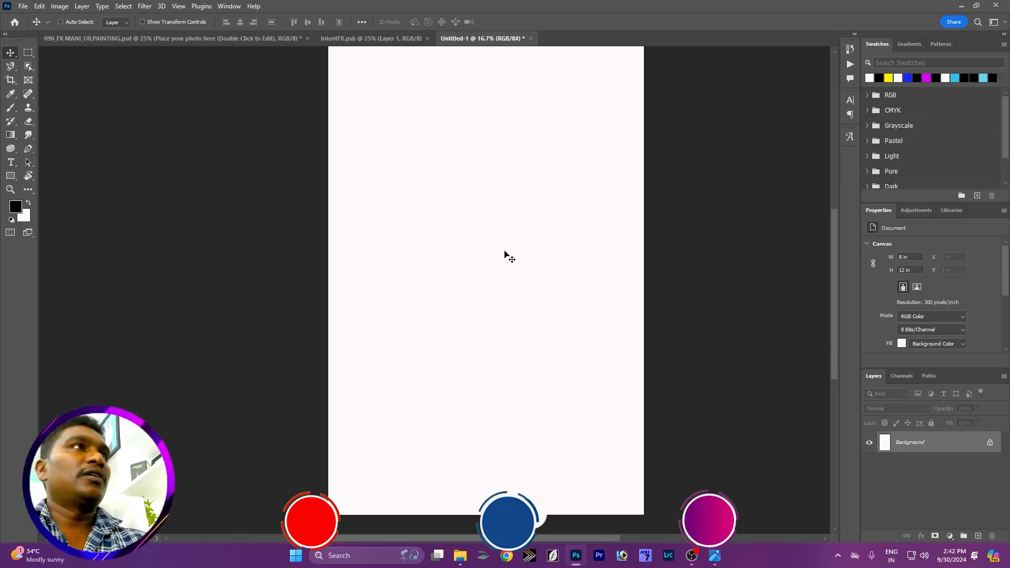
{"action": "key", "text": "ctrl+minus"}
{"action": "left_click_drag", "start_coordinate": [492, 241], "coordinate": [478, 247]}
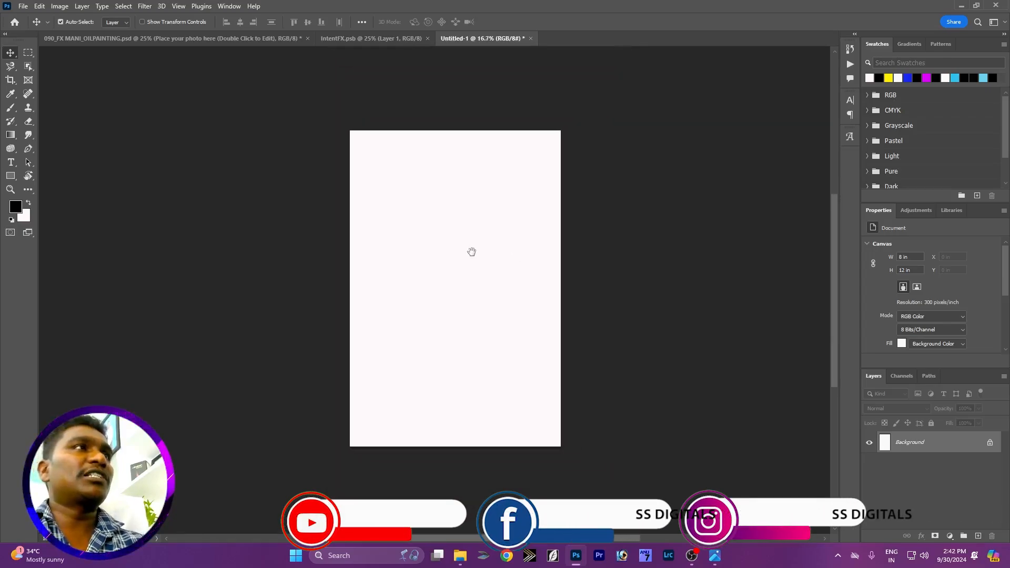
Step: Fill the blank Background with a blue-to-teal linear gradient, trying different diagonal directions
{"action": "left_click", "coordinate": [11, 135]}
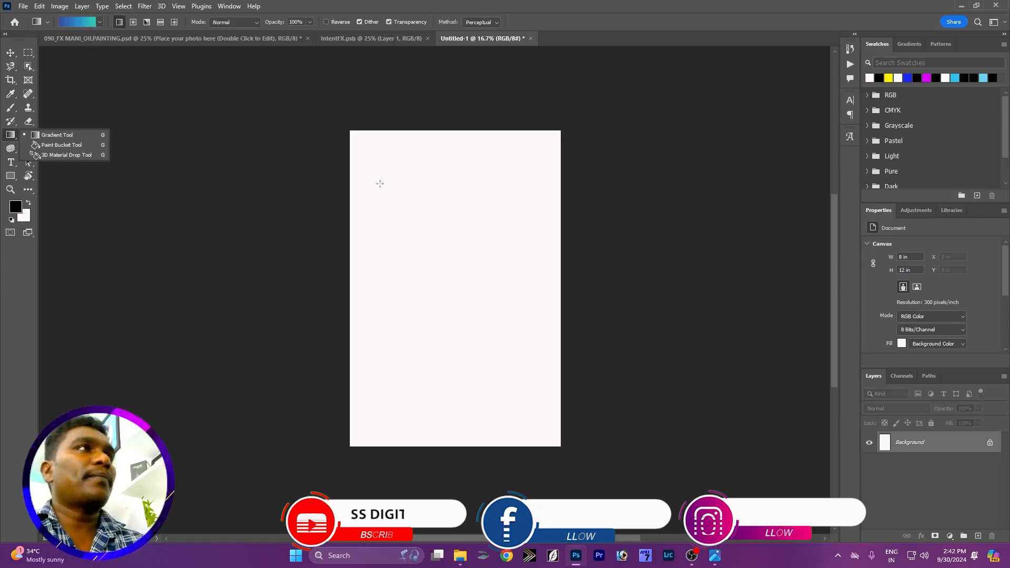
{"action": "left_click_drag", "start_coordinate": [379, 180], "coordinate": [537, 383]}
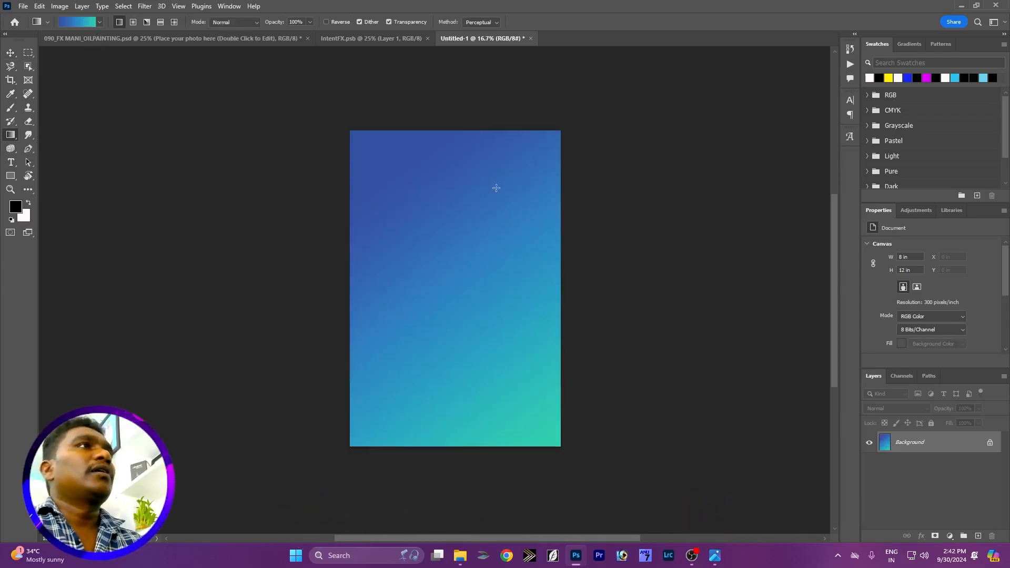
{"action": "left_click_drag", "start_coordinate": [521, 206], "coordinate": [562, 244]}
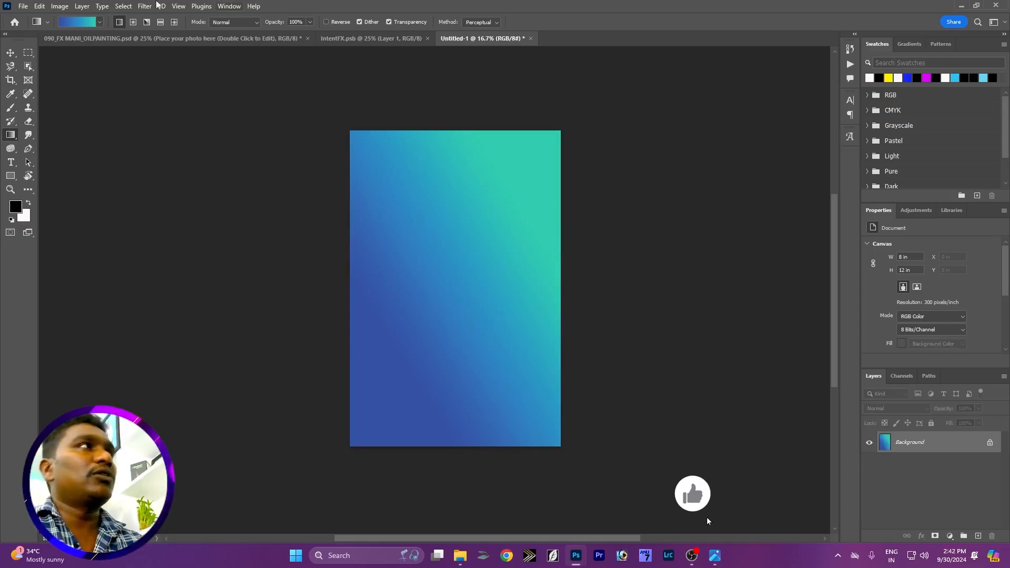
Step: Fill the Background with a pink-to-orange linear gradient from the Pinks presets, trying different directions
{"action": "left_click", "coordinate": [99, 22]}
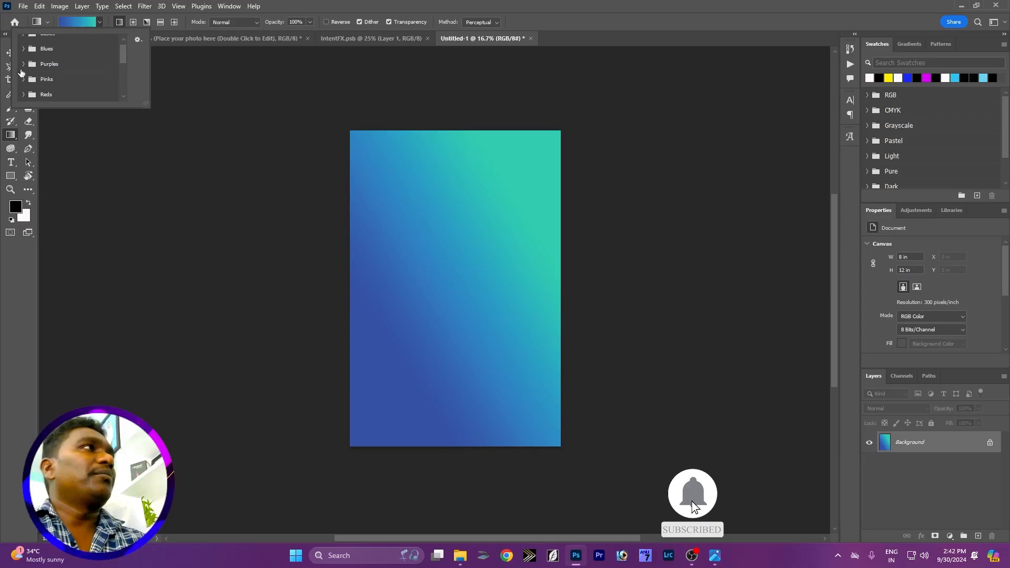
{"action": "scroll", "coordinate": [21, 72], "scroll_direction": "down", "scroll_amount": 2}
{"action": "left_click", "coordinate": [23, 62]}
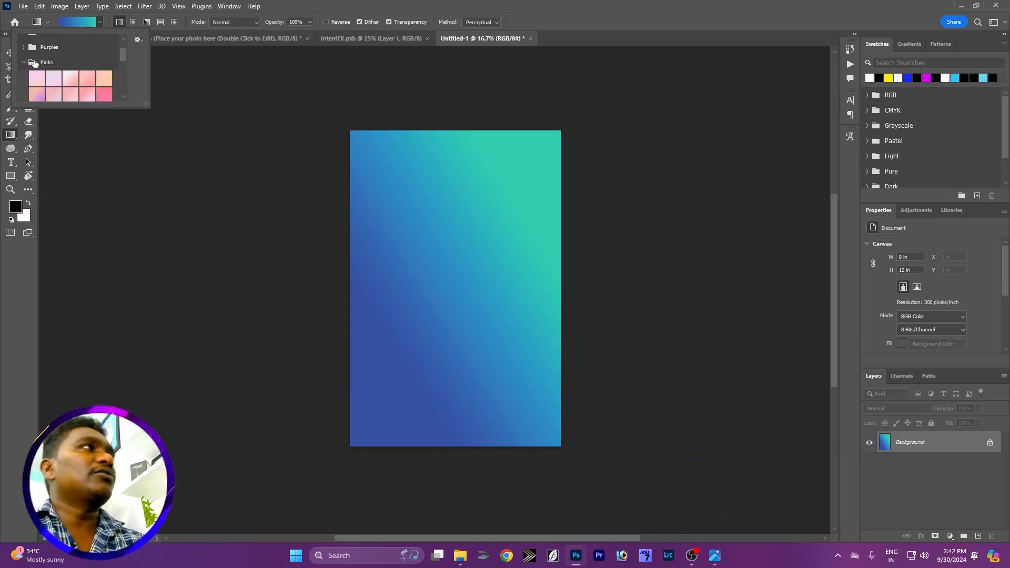
{"action": "scroll", "coordinate": [40, 64], "scroll_direction": "down", "scroll_amount": 1}
{"action": "scroll", "coordinate": [48, 69], "scroll_direction": "down", "scroll_amount": 3}
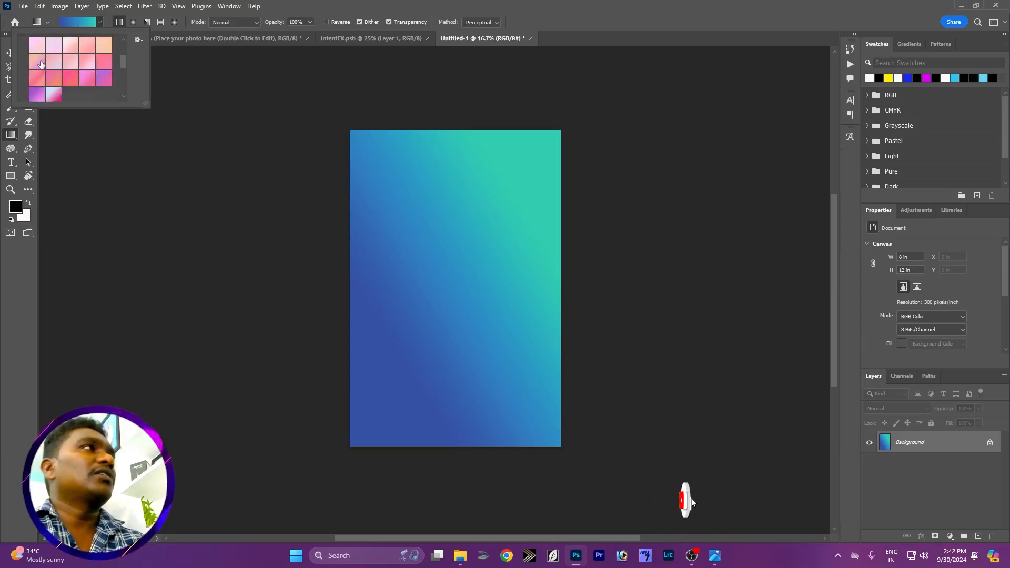
{"action": "left_click", "coordinate": [70, 62]}
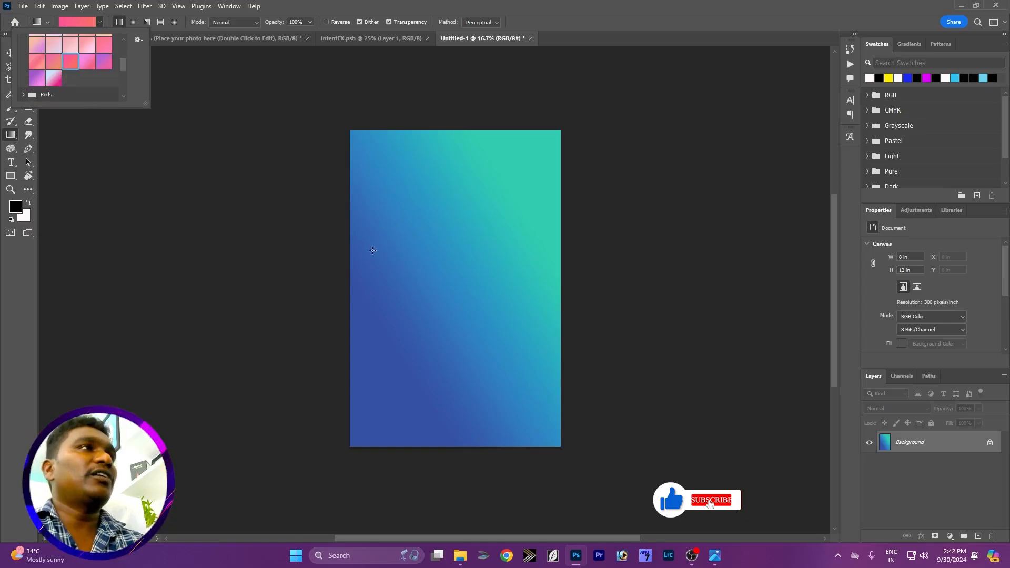
{"action": "left_click_drag", "start_coordinate": [372, 207], "coordinate": [549, 418]}
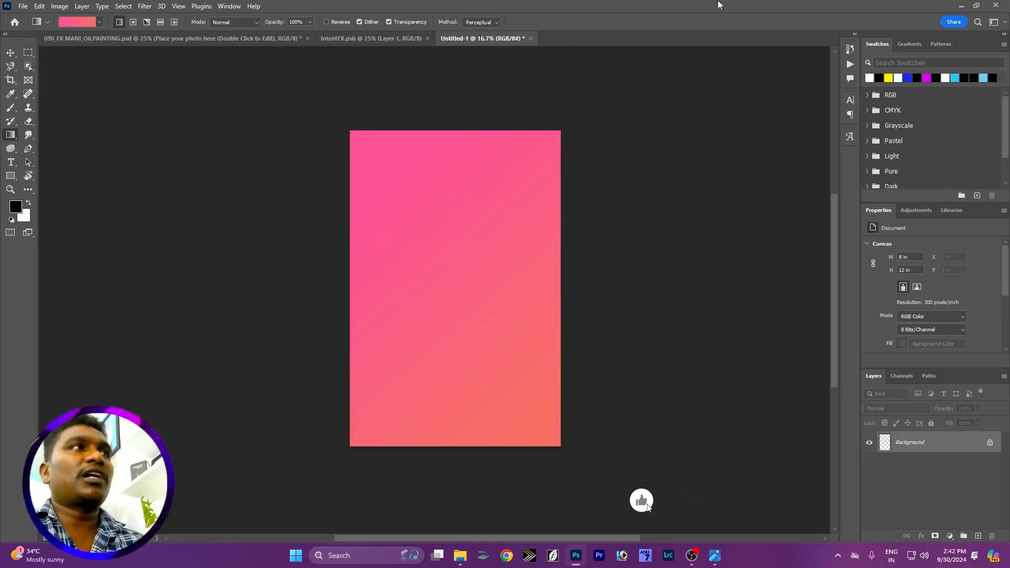
{"action": "left_click", "coordinate": [98, 20]}
{"action": "left_click", "coordinate": [97, 20]}
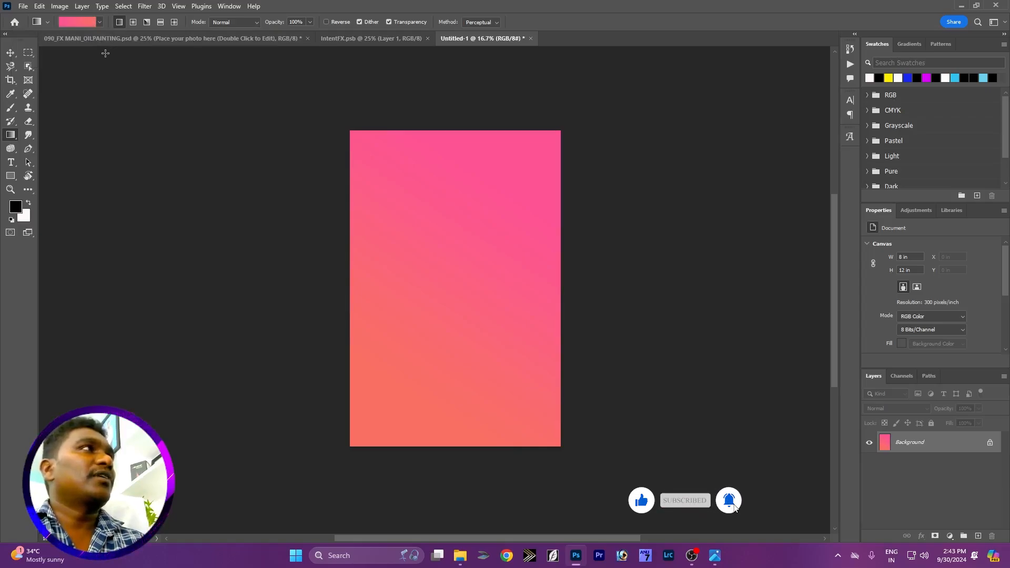
Step: Choose the blue-to-teal preset from the Greens gradients and fill the Background with blue on the left blending to teal on the right
{"action": "left_click", "coordinate": [98, 20]}
{"action": "left_click_drag", "start_coordinate": [122, 64], "coordinate": [121, 46]}
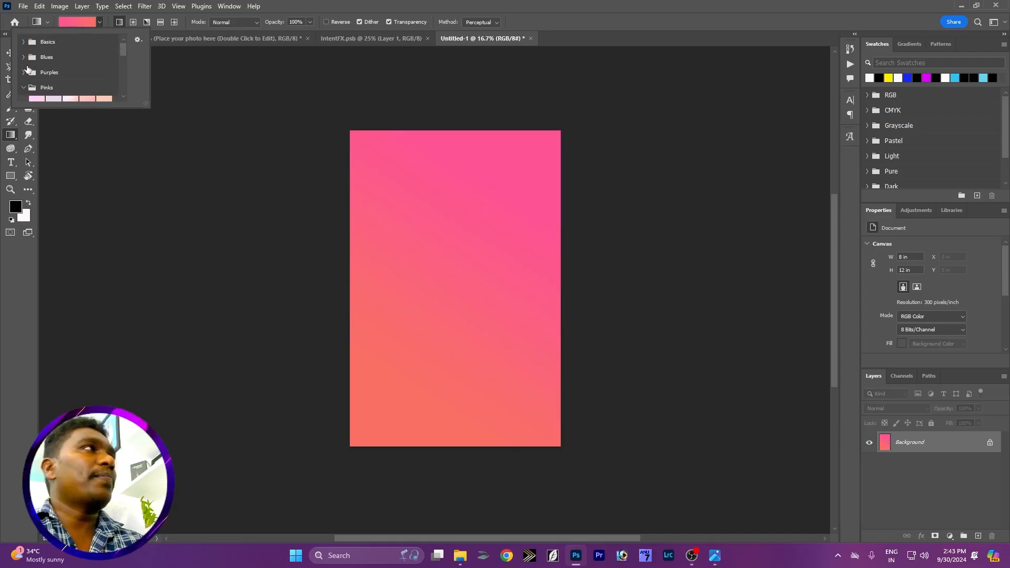
{"action": "scroll", "coordinate": [28, 69], "scroll_direction": "down", "scroll_amount": 5}
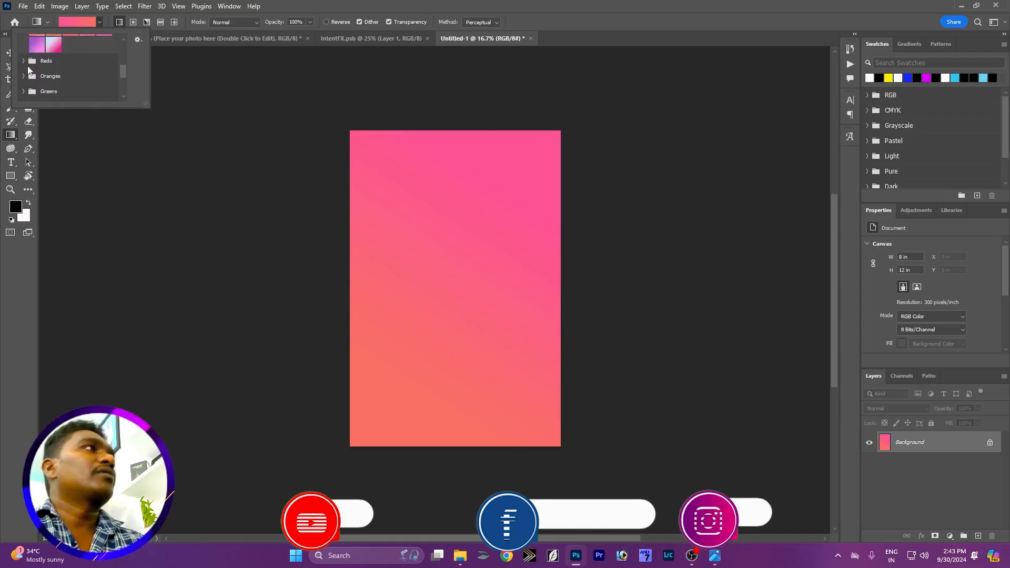
{"action": "scroll", "coordinate": [29, 69], "scroll_direction": "down", "scroll_amount": 2}
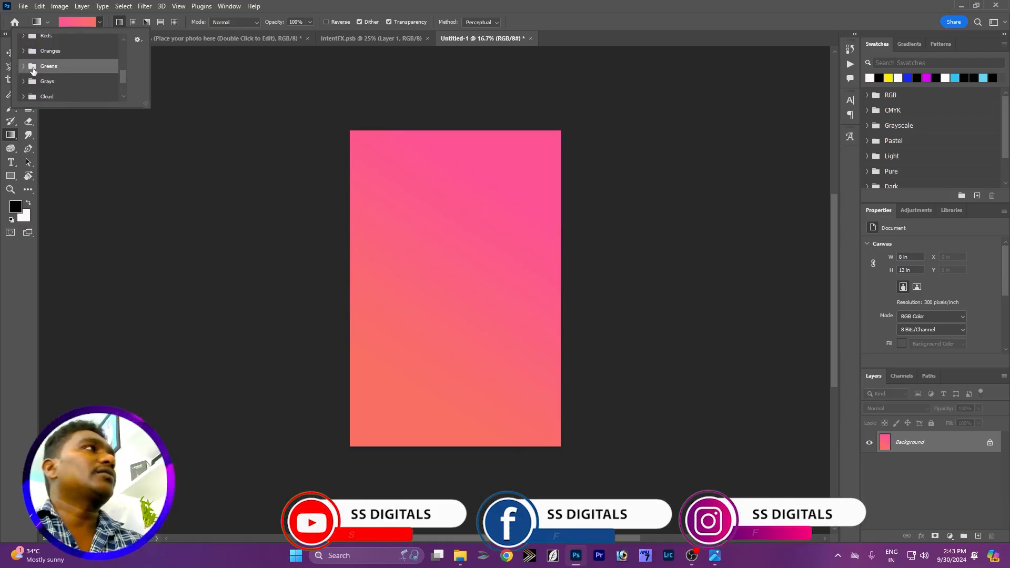
{"action": "left_click", "coordinate": [22, 65]}
{"action": "scroll", "coordinate": [78, 70], "scroll_direction": "down", "scroll_amount": 4}
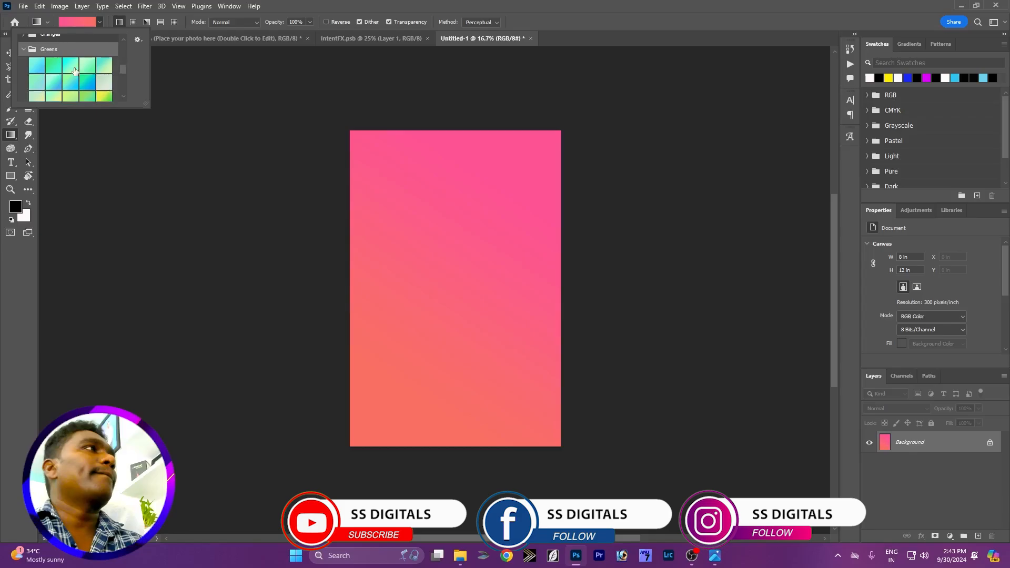
{"action": "scroll", "coordinate": [75, 79], "scroll_direction": "down", "scroll_amount": 2}
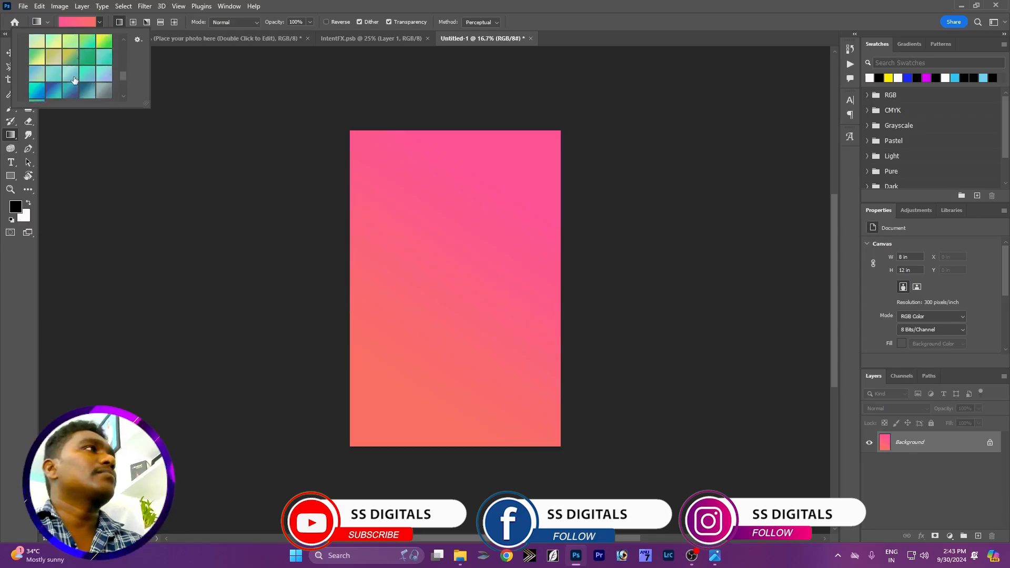
{"action": "left_click", "coordinate": [380, 194]}
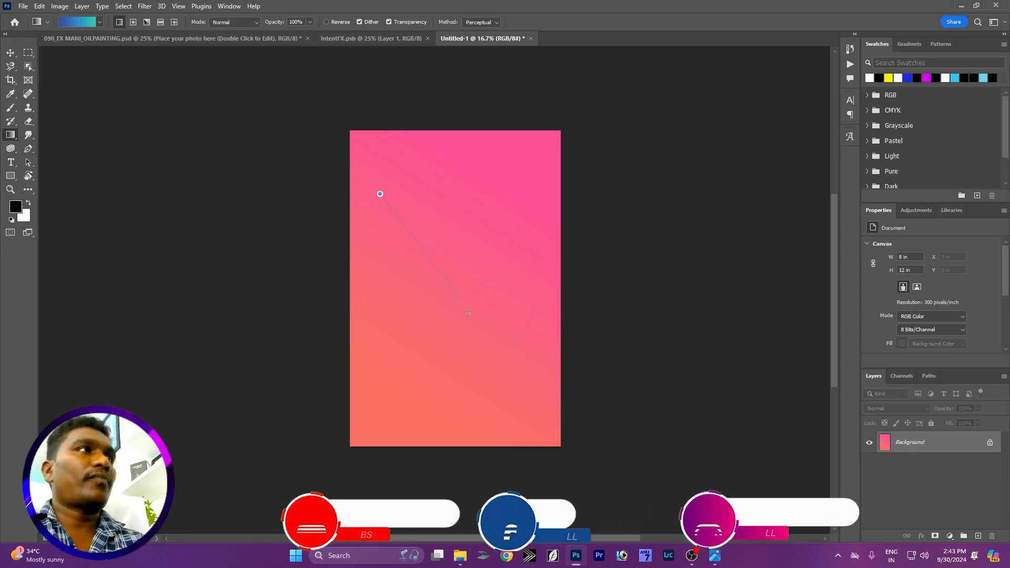
{"action": "left_click_drag", "start_coordinate": [380, 194], "coordinate": [468, 418]}
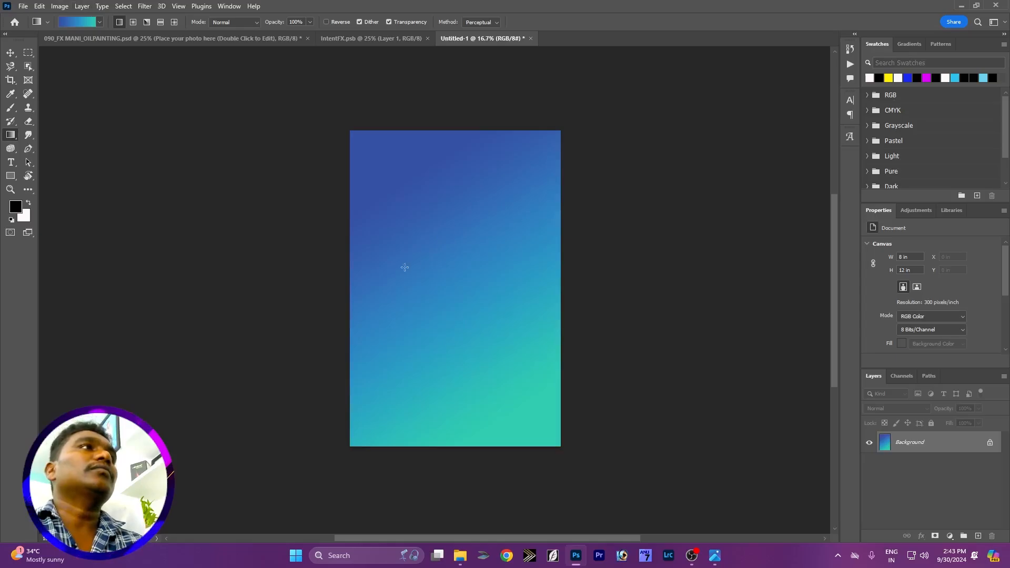
{"action": "left_click_drag", "start_coordinate": [410, 277], "coordinate": [527, 251]}
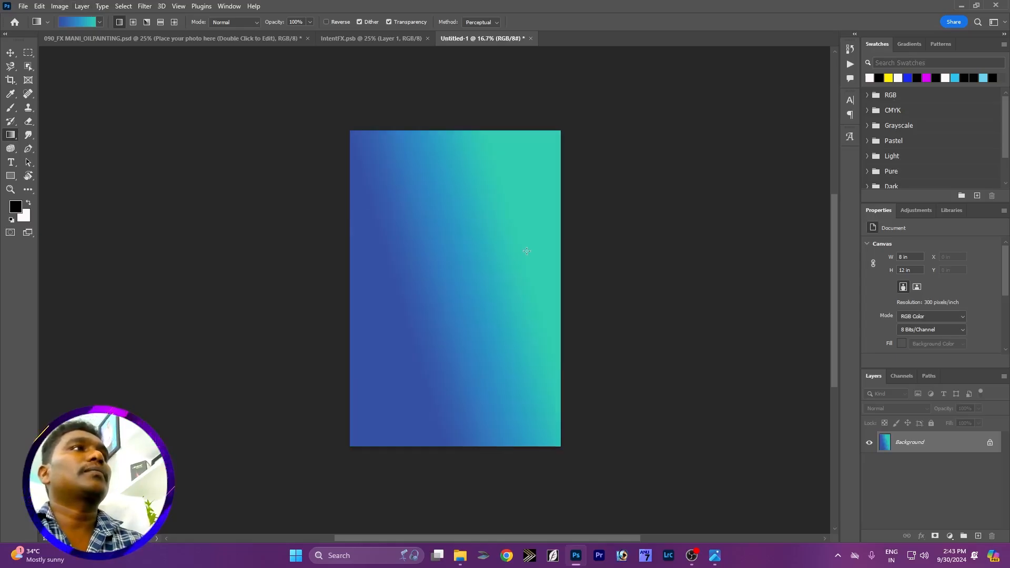
Step: Copy the oil-painted portrait's Effect layer from the 090 template into the gradient document Untitled-1
{"action": "left_click", "coordinate": [347, 39]}
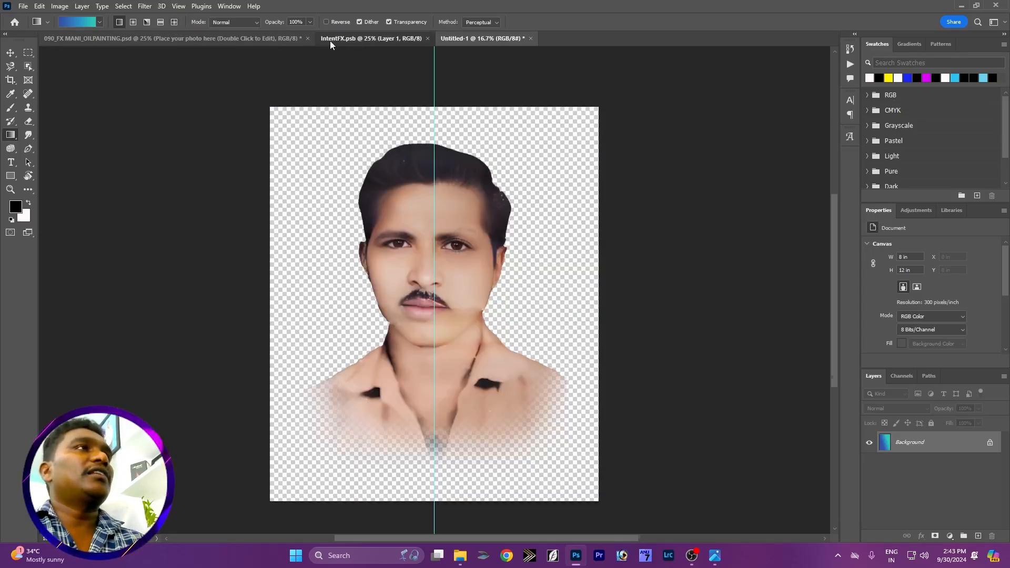
{"action": "left_click", "coordinate": [213, 40]}
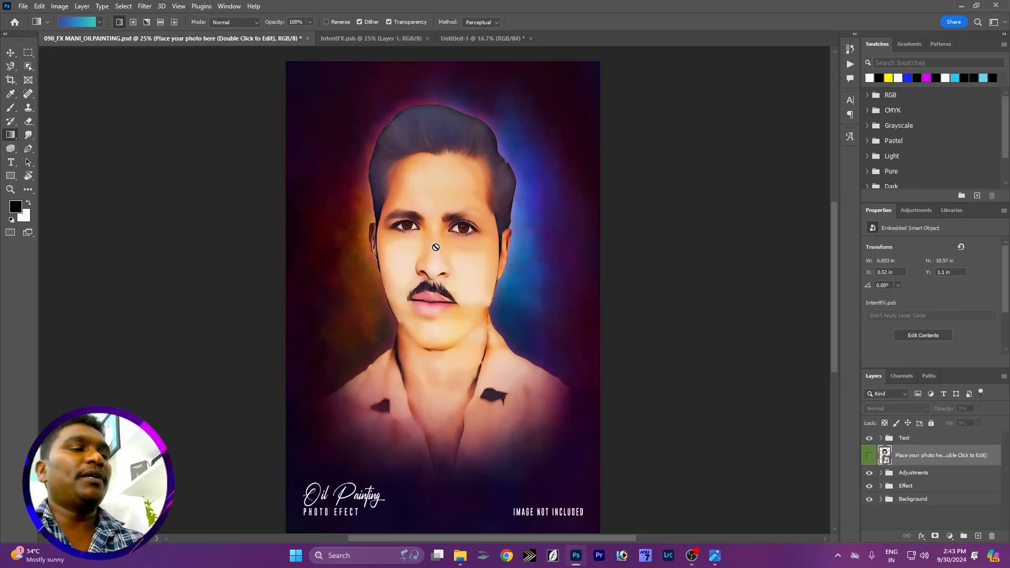
{"action": "key", "text": "v"}
{"action": "left_click_drag", "start_coordinate": [436, 247], "coordinate": [484, 55]}
{"action": "left_click_drag", "start_coordinate": [383, 41], "coordinate": [480, 242]}
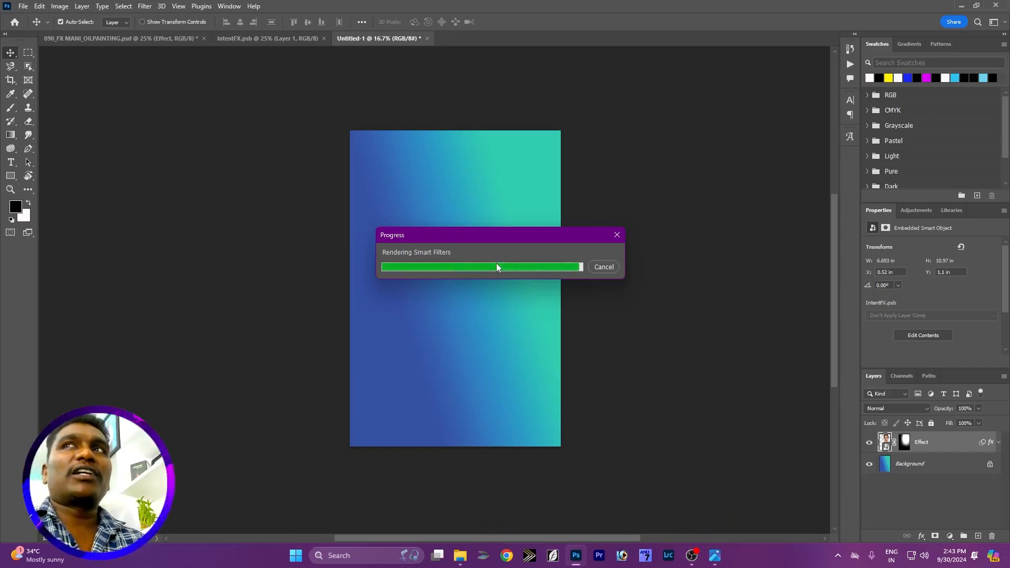
Step: Resize the painted portrait to about 6.67 x 10.94 in and position it slightly left of centre on the gradient canvas
{"action": "left_click_drag", "start_coordinate": [497, 268], "coordinate": [466, 257]}
{"action": "key", "text": "ctrl+t"}
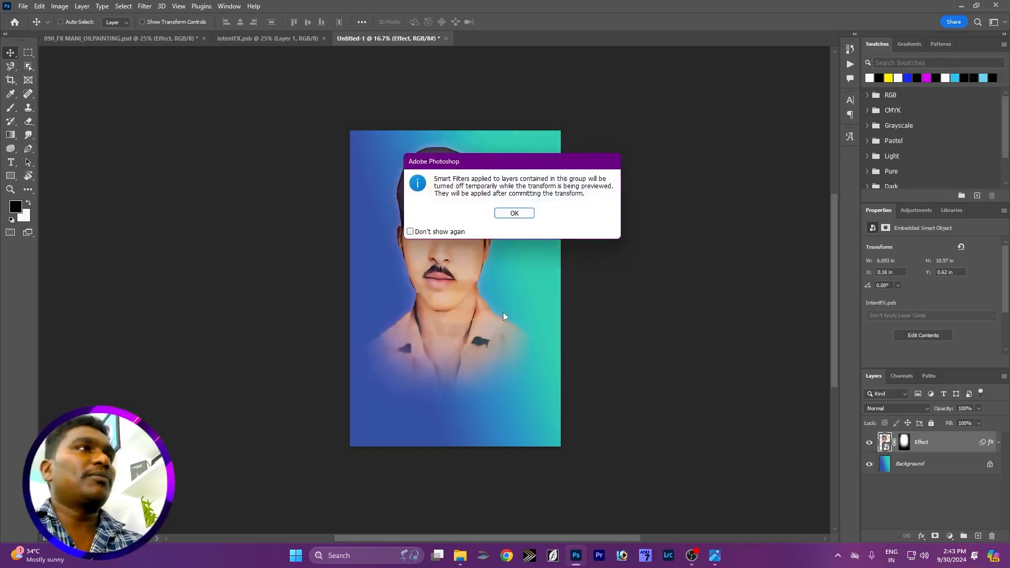
{"action": "left_click", "coordinate": [515, 213]}
{"action": "left_click_drag", "start_coordinate": [532, 295], "coordinate": [571, 285]}
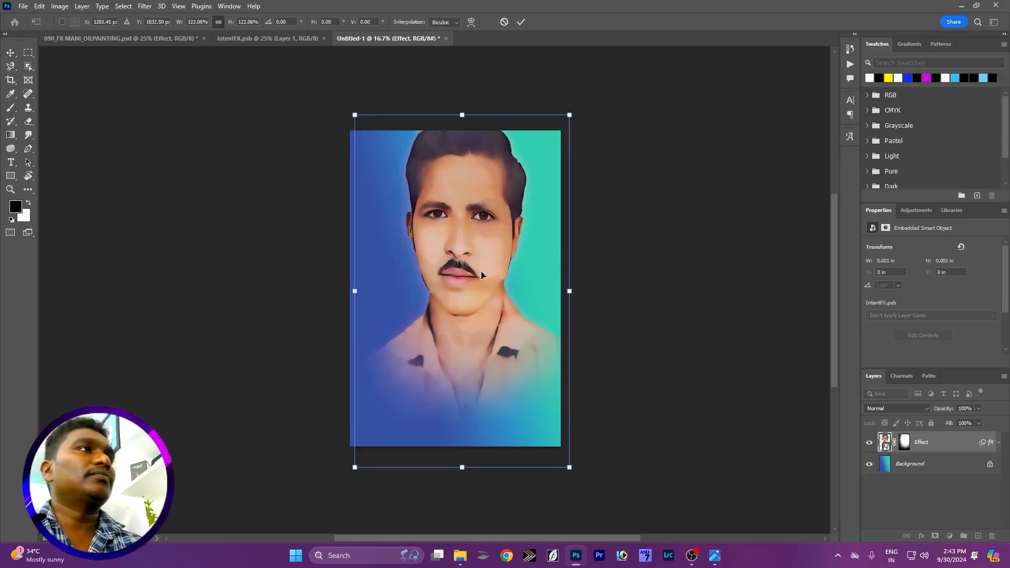
{"action": "left_click_drag", "start_coordinate": [481, 270], "coordinate": [468, 295]}
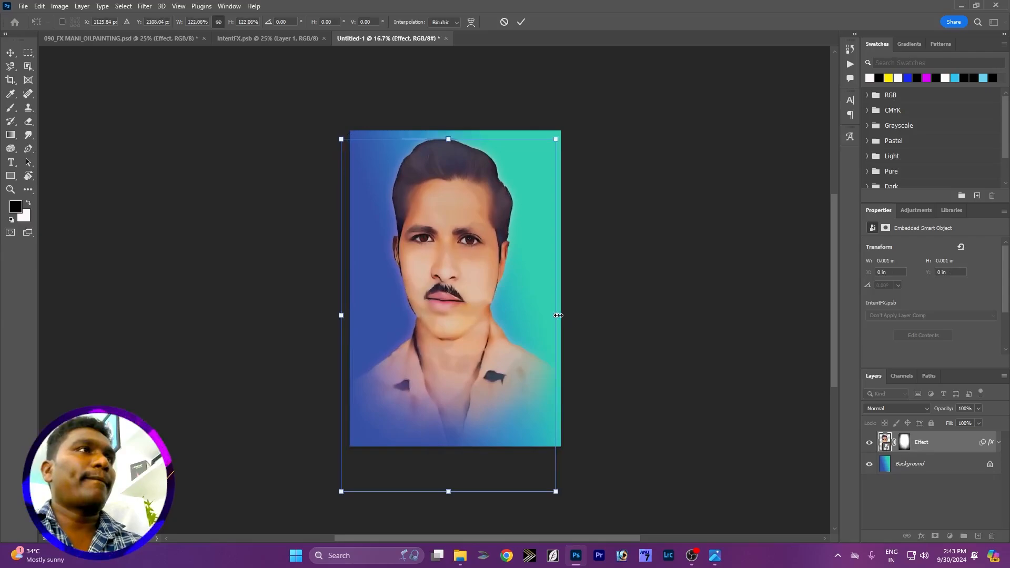
{"action": "left_click_drag", "start_coordinate": [558, 315], "coordinate": [519, 315]}
{"action": "left_click_drag", "start_coordinate": [465, 286], "coordinate": [469, 263]}
{"action": "left_click", "coordinate": [520, 22]}
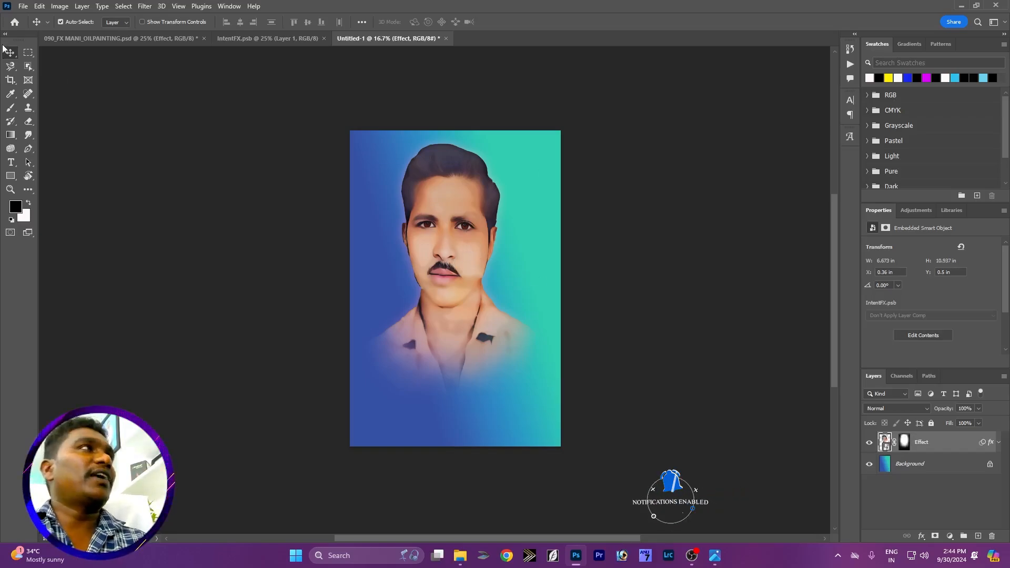
Step: Open the white shirt image pngtree-white-shirt-new-png-psd-png-image_5238739 from the Downloads folder
{"action": "left_click", "coordinate": [24, 7]}
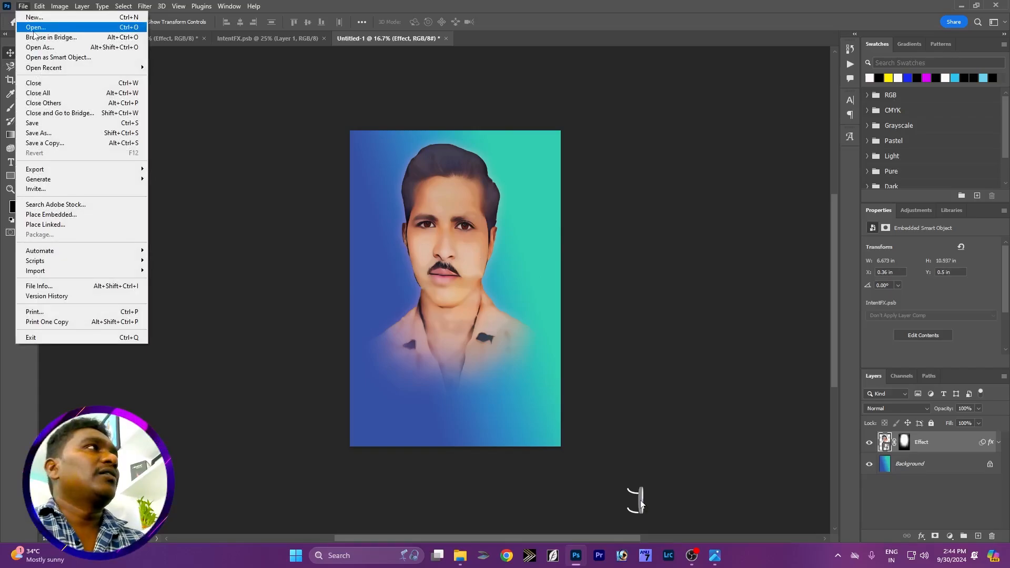
{"action": "left_click", "coordinate": [35, 28]}
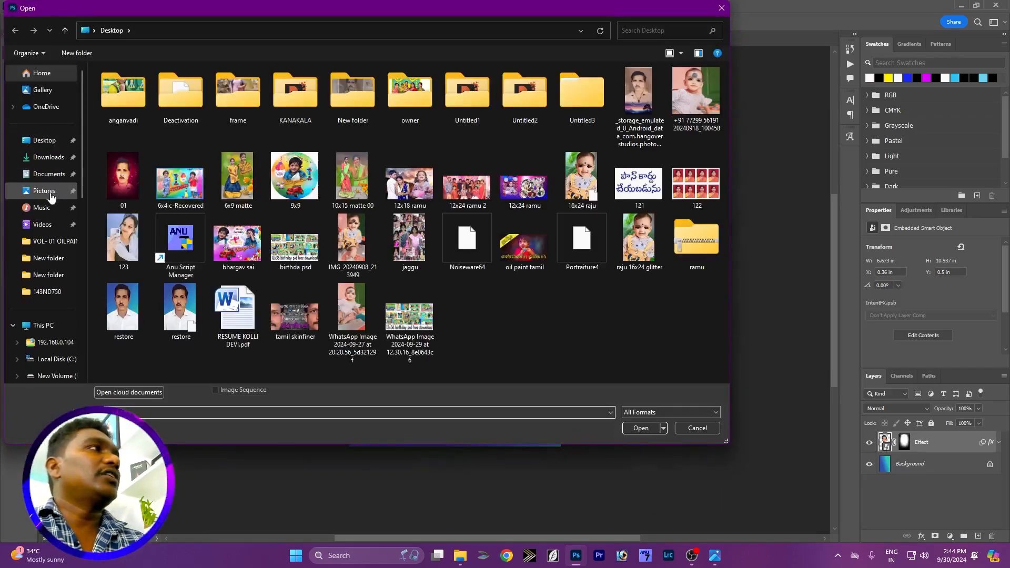
{"action": "left_click", "coordinate": [48, 157]}
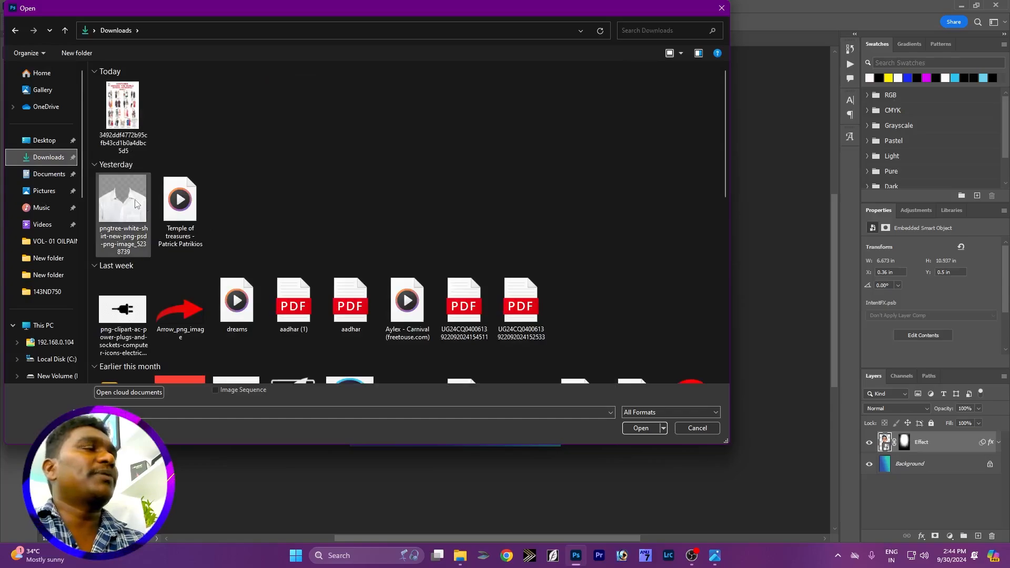
{"action": "double_click", "coordinate": [134, 201]}
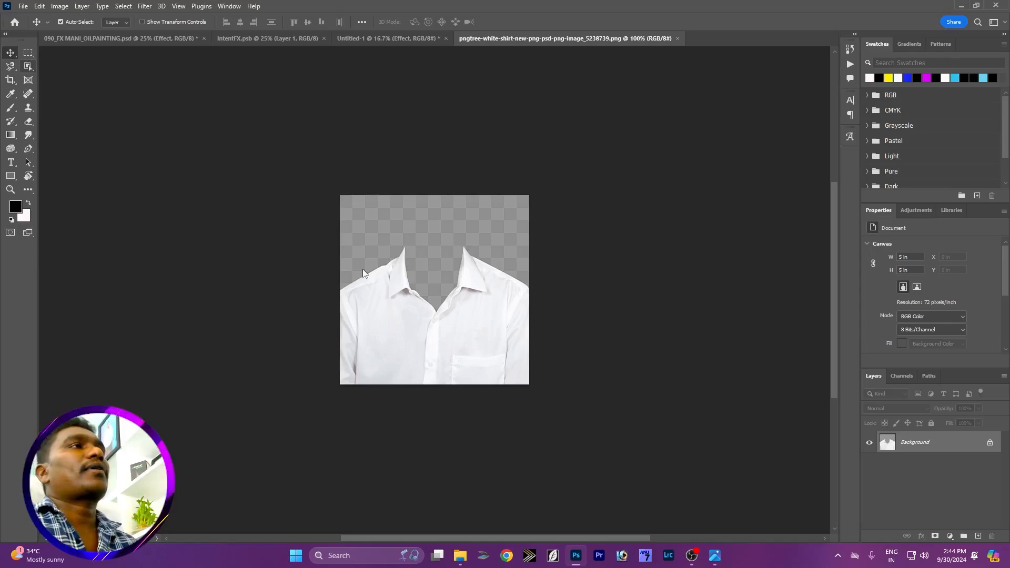
Step: Select both halves of the white shirt with the Object Selection tool and copy them to a new layer
{"action": "key", "text": "w"}
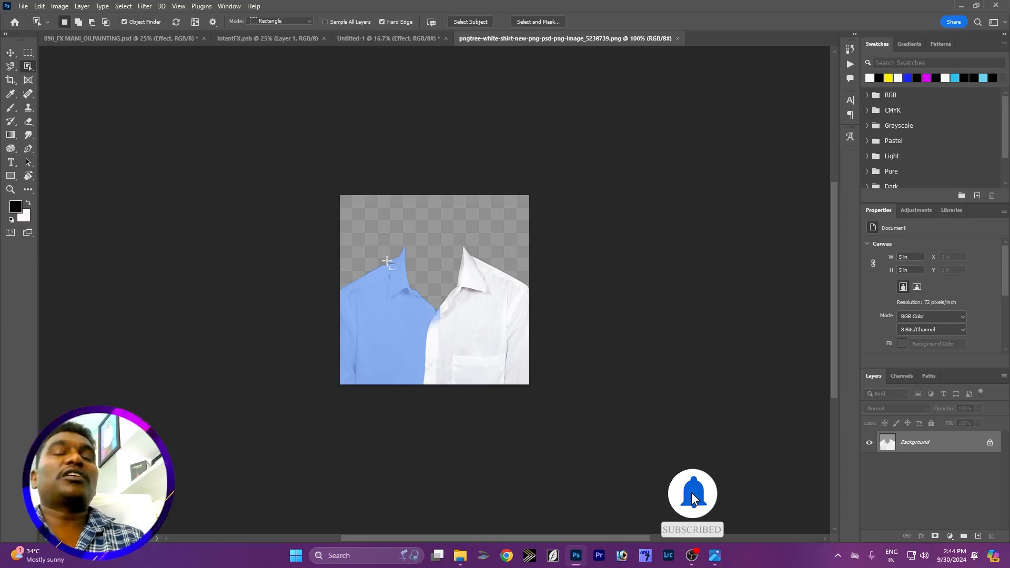
{"action": "left_click", "coordinate": [387, 261]}
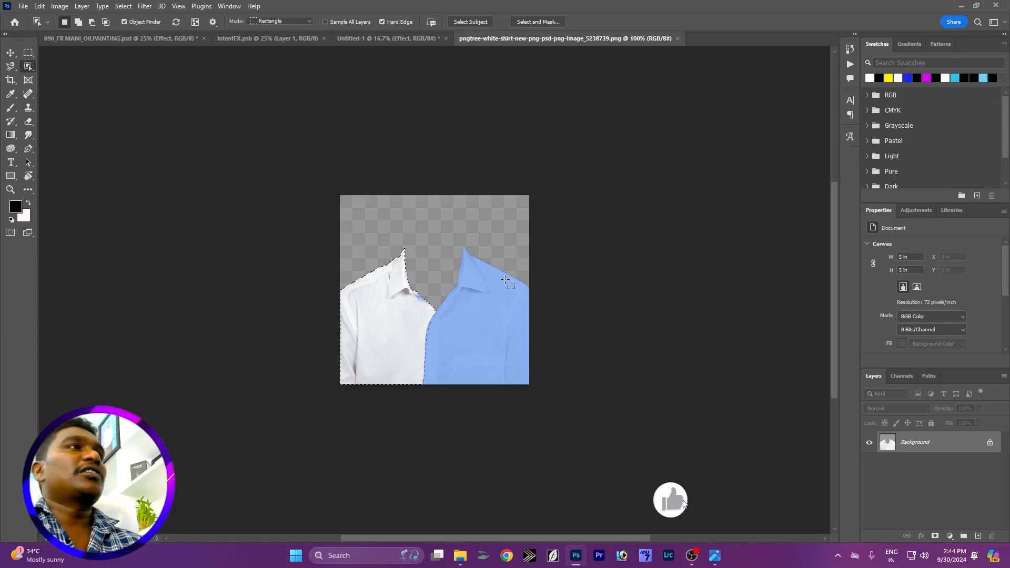
{"action": "key", "text": "shift"}
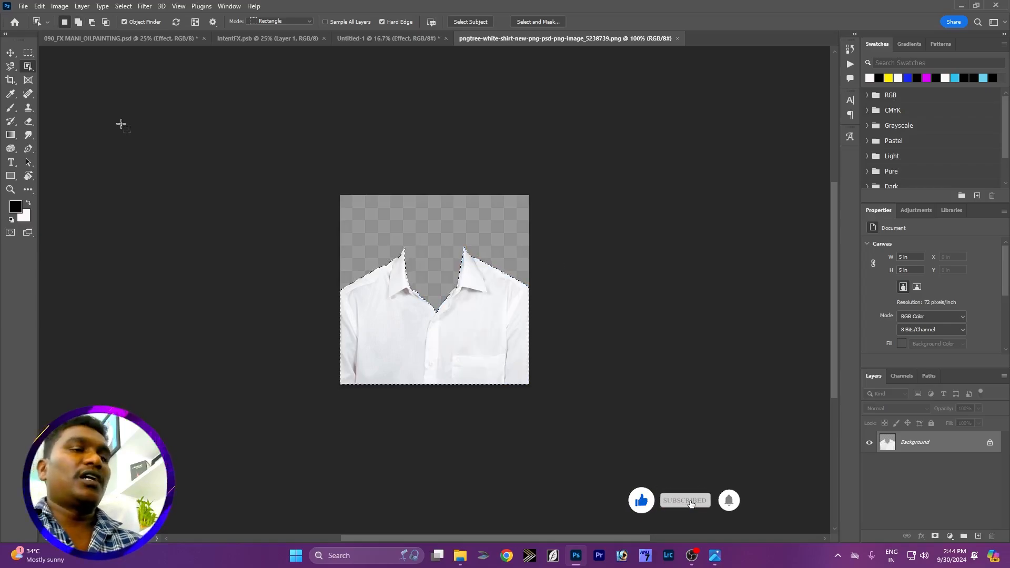
{"action": "key", "text": "ctrl+j"}
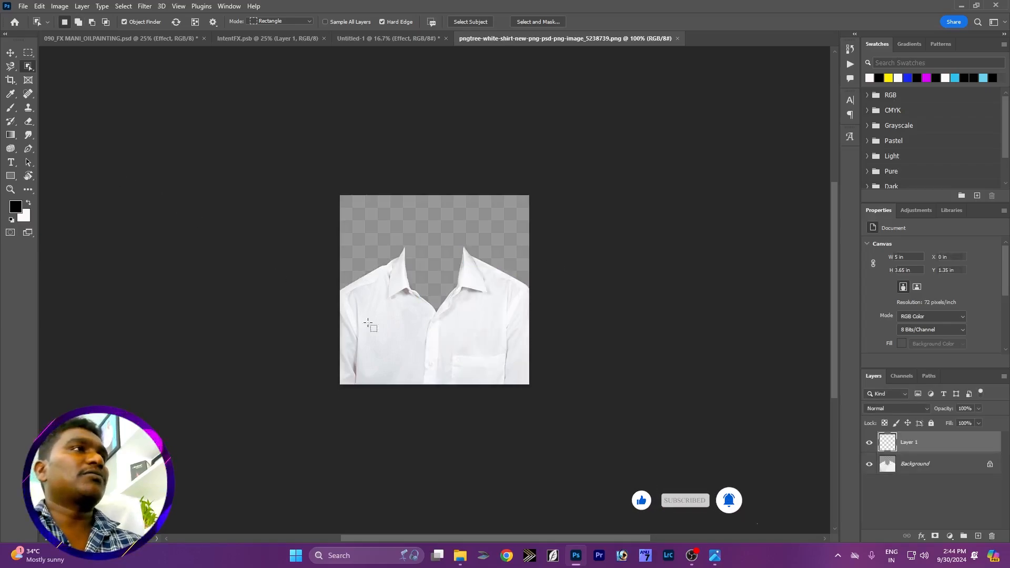
Step: Copy the cut-out white shirt layer into the Untitled-1 portrait document, above the Effect layer
{"action": "key", "text": "v"}
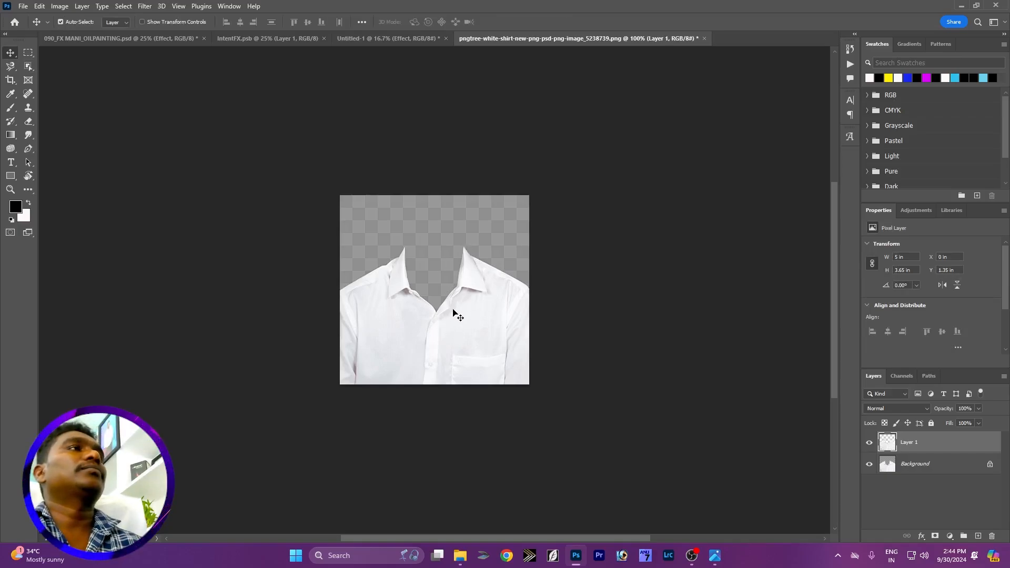
{"action": "left_click_drag", "start_coordinate": [454, 311], "coordinate": [459, 294]}
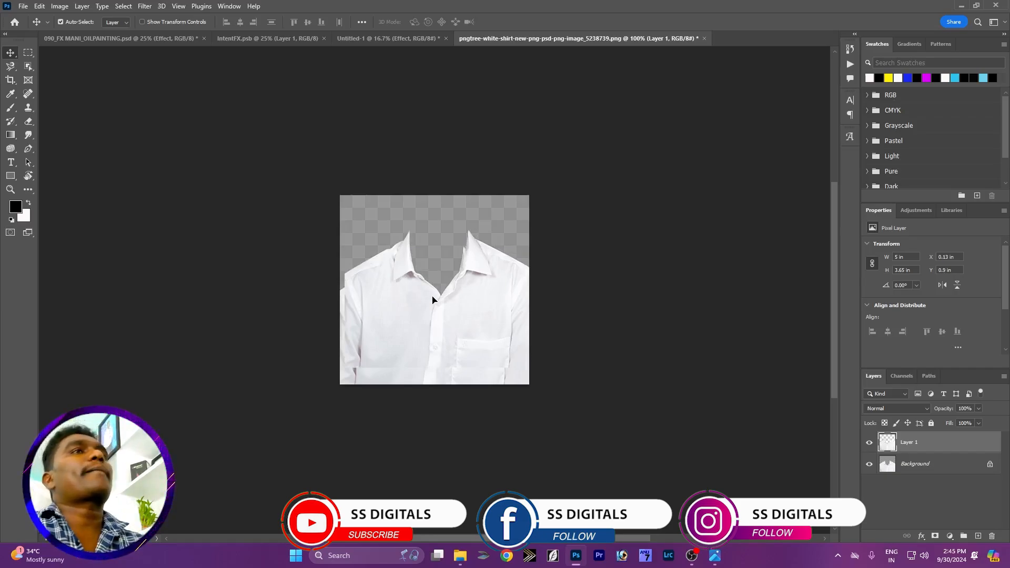
{"action": "left_click_drag", "start_coordinate": [433, 300], "coordinate": [494, 275]}
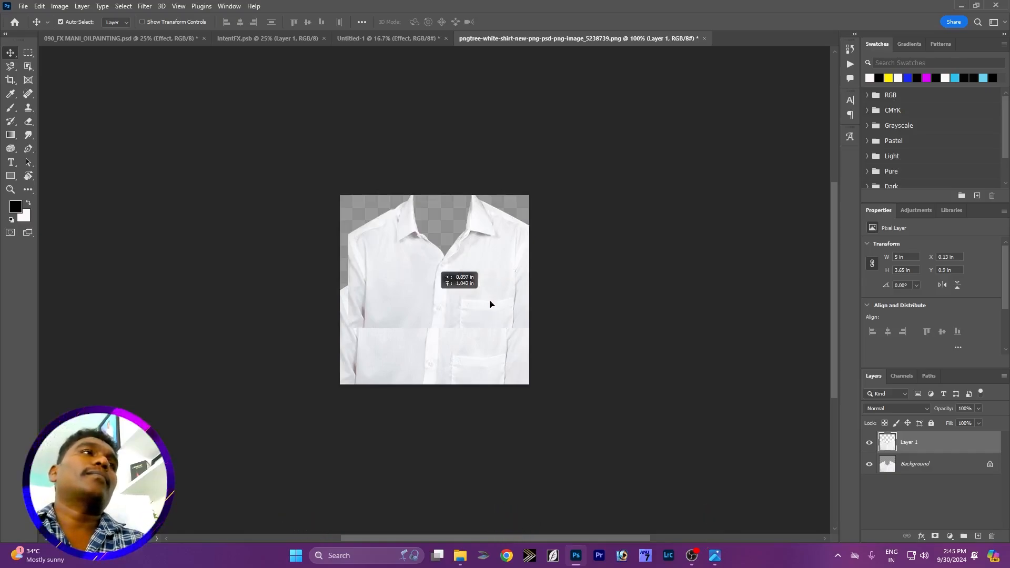
{"action": "left_click_drag", "start_coordinate": [490, 301], "coordinate": [490, 301]}
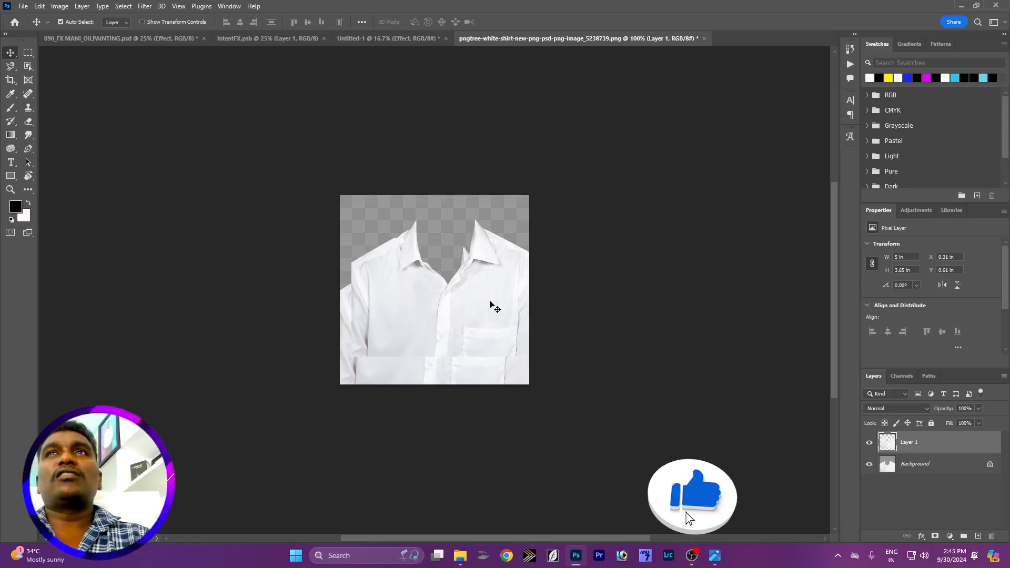
{"action": "left_click_drag", "start_coordinate": [463, 305], "coordinate": [580, 436]}
Step: Enlarge the white shirt to about 9.21 x 6.73 in and fit it over the man's neck and shoulders
{"action": "key", "text": "ctrl+t"}
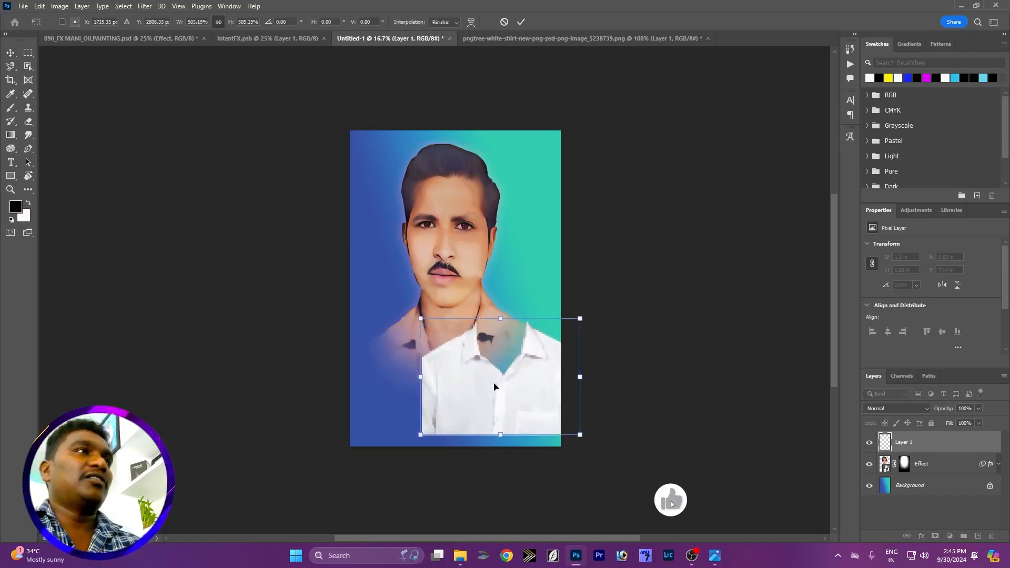
{"action": "left_click_drag", "start_coordinate": [495, 388], "coordinate": [431, 369]}
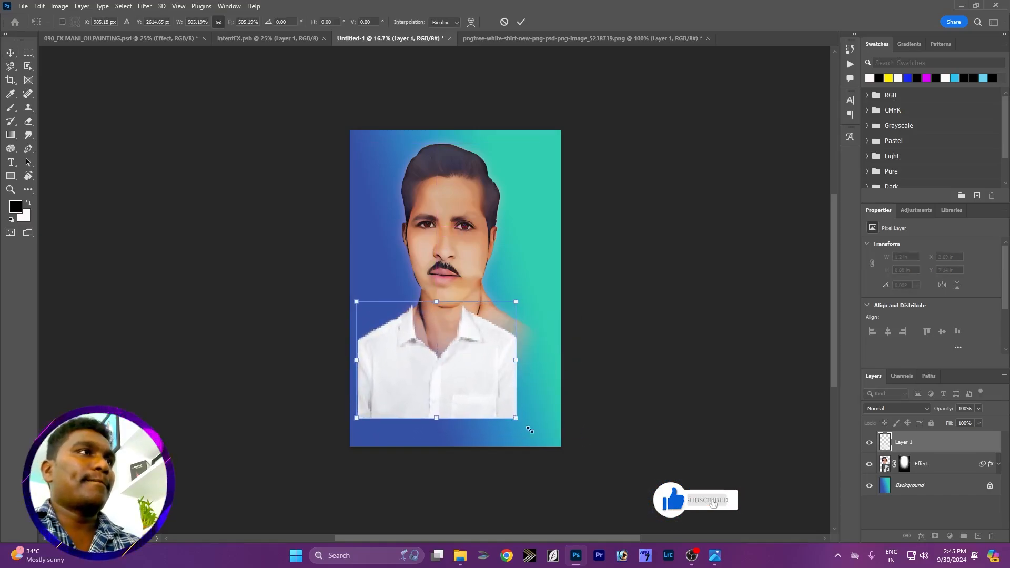
{"action": "left_click_drag", "start_coordinate": [516, 418], "coordinate": [592, 473]}
{"action": "left_click_drag", "start_coordinate": [508, 391], "coordinate": [488, 382]}
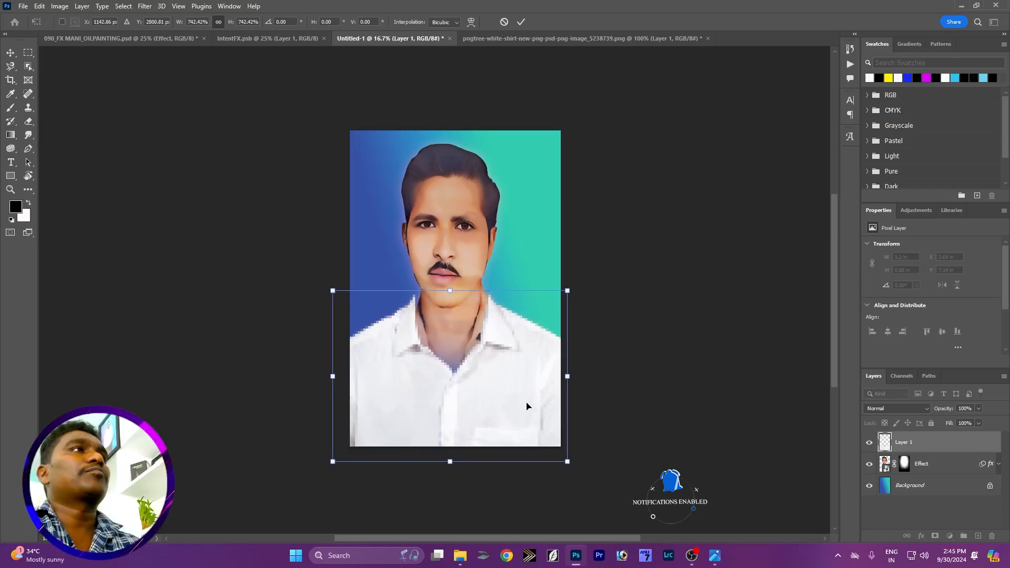
{"action": "left_click_drag", "start_coordinate": [570, 465], "coordinate": [575, 467]}
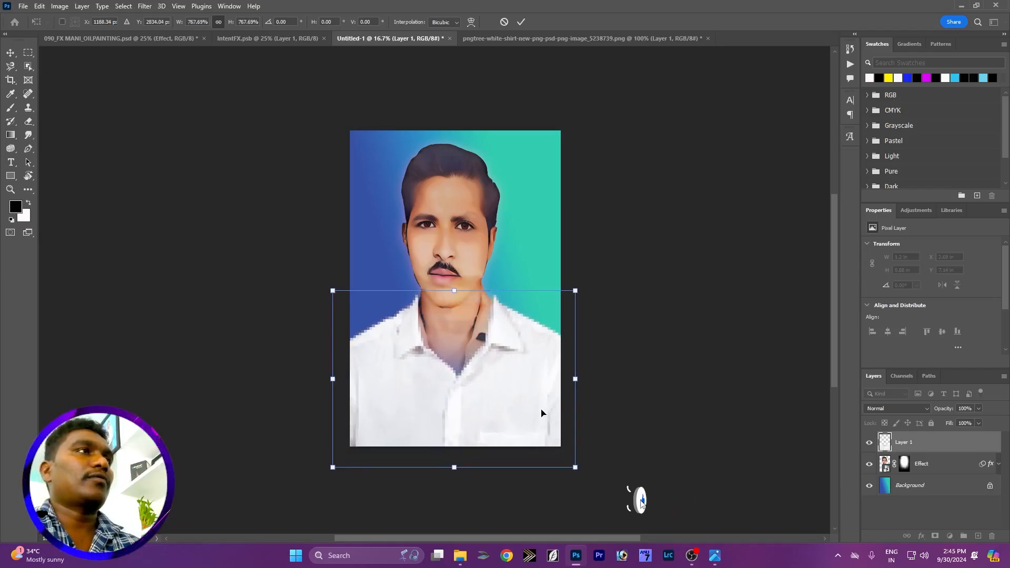
{"action": "left_click_drag", "start_coordinate": [542, 412], "coordinate": [514, 368]}
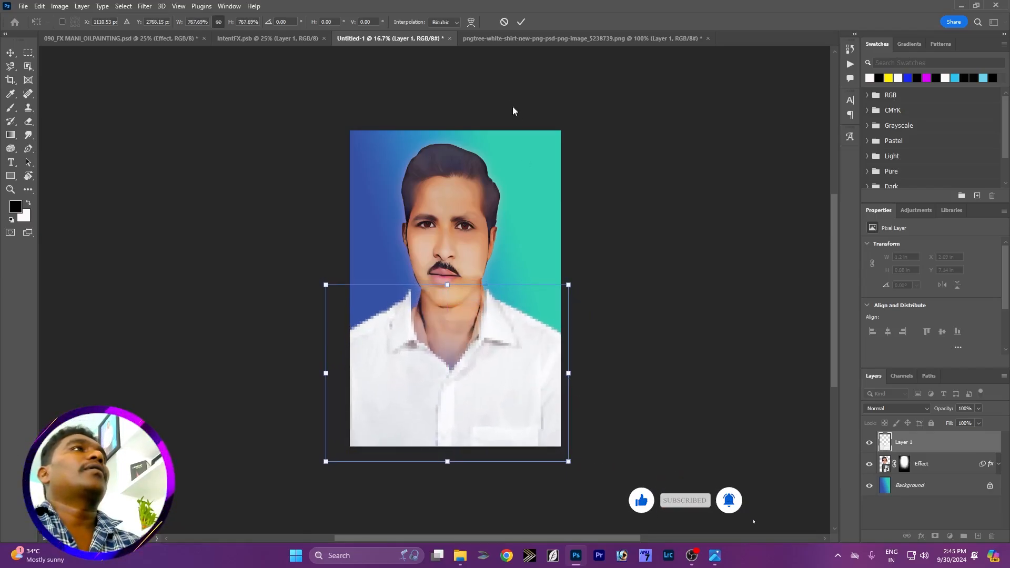
{"action": "left_click", "coordinate": [521, 22]}
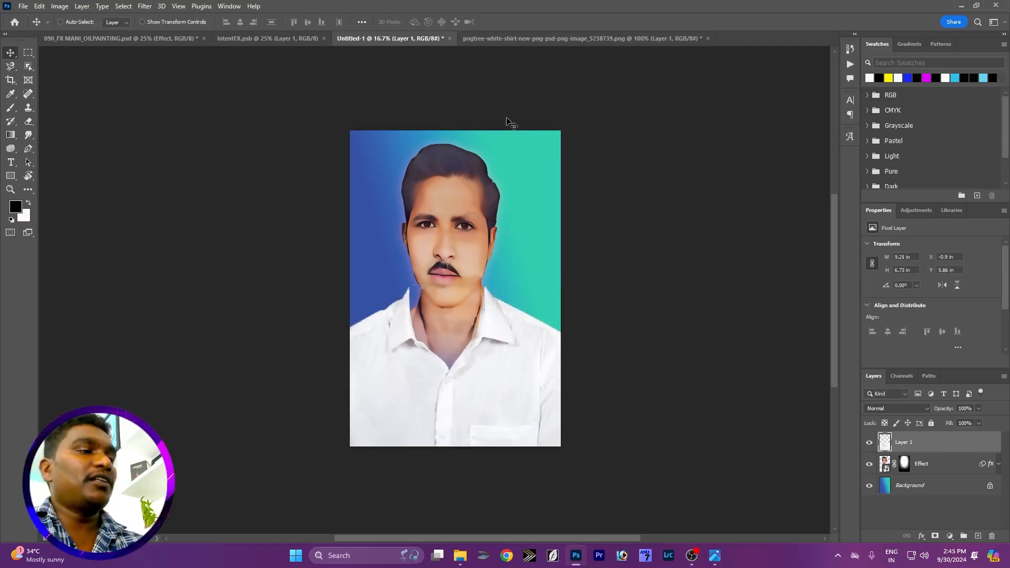
Step: Warp the white shirt so both sides of the collar fit closely around the man's neck
{"action": "key", "text": "ctrl+t"}
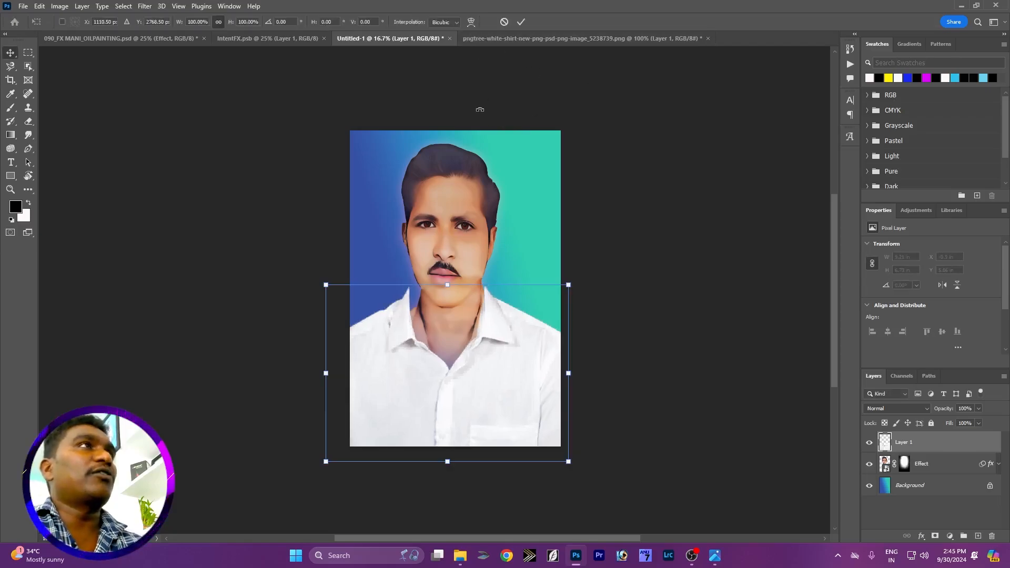
{"action": "left_click", "coordinate": [471, 21]}
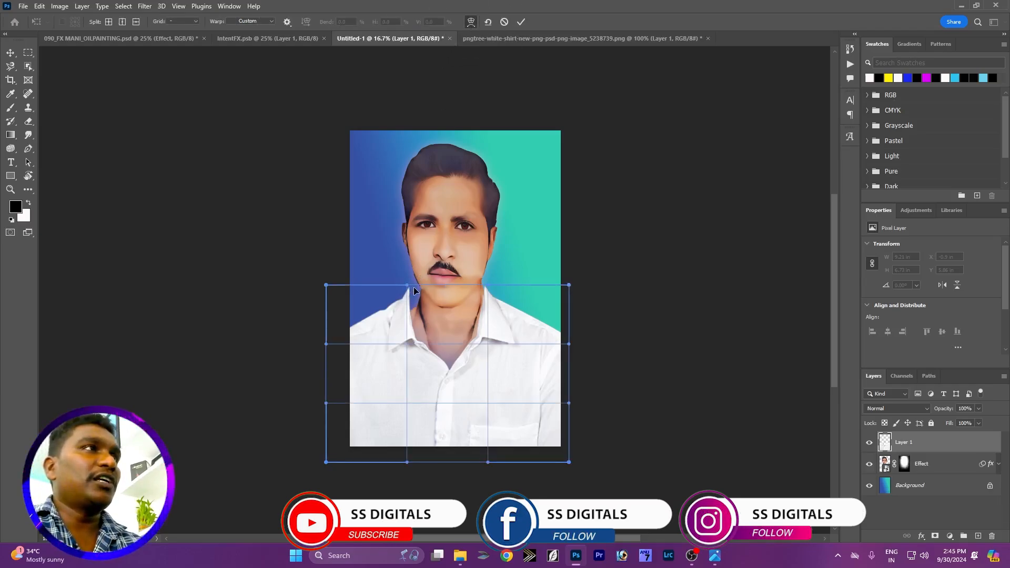
{"action": "left_click_drag", "start_coordinate": [407, 285], "coordinate": [469, 289]}
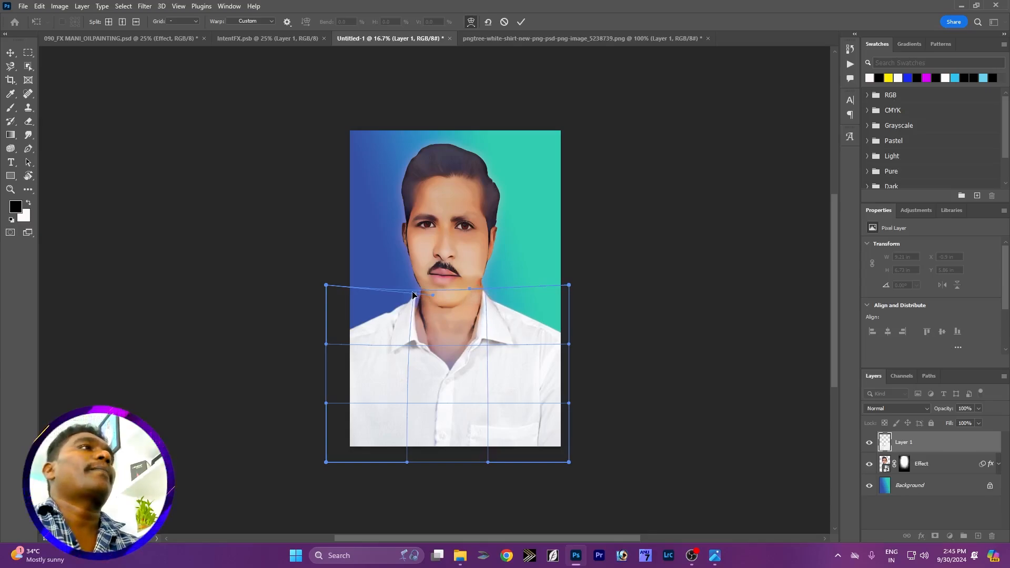
{"action": "left_click_drag", "start_coordinate": [418, 295], "coordinate": [416, 295]}
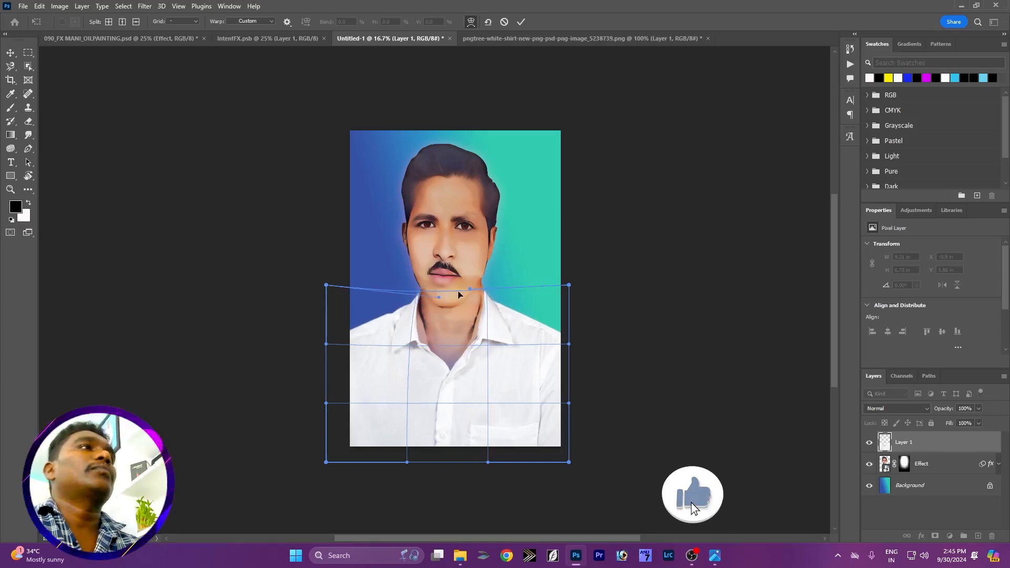
{"action": "left_click_drag", "start_coordinate": [569, 286], "coordinate": [565, 280]}
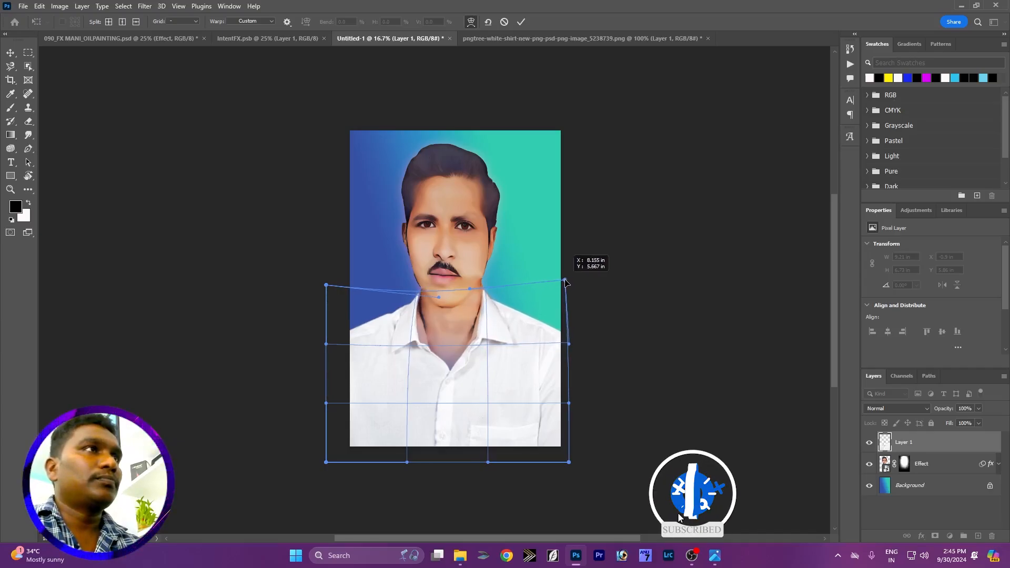
{"action": "left_click_drag", "start_coordinate": [416, 294], "coordinate": [418, 294]}
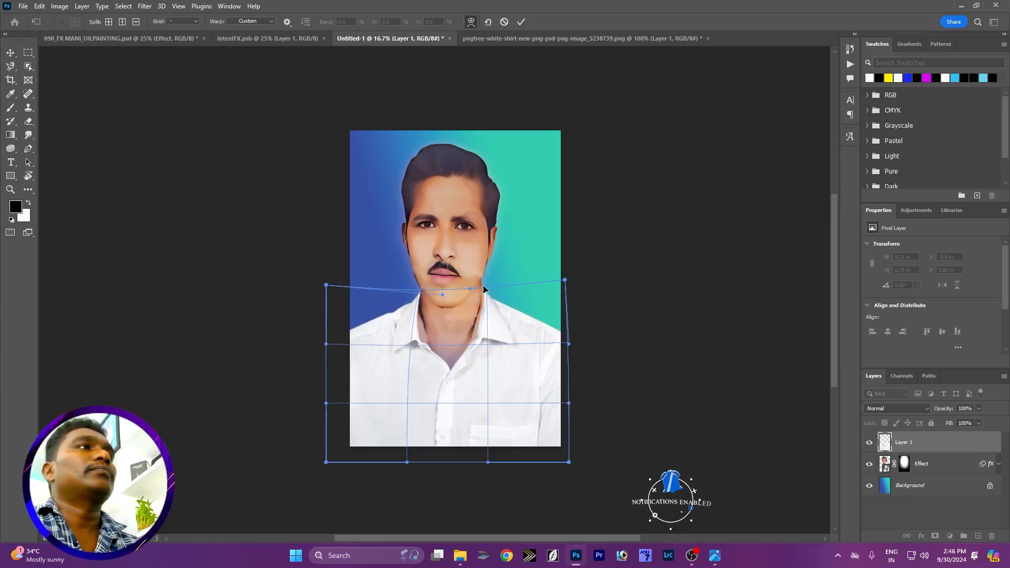
{"action": "left_click_drag", "start_coordinate": [486, 290], "coordinate": [484, 288]}
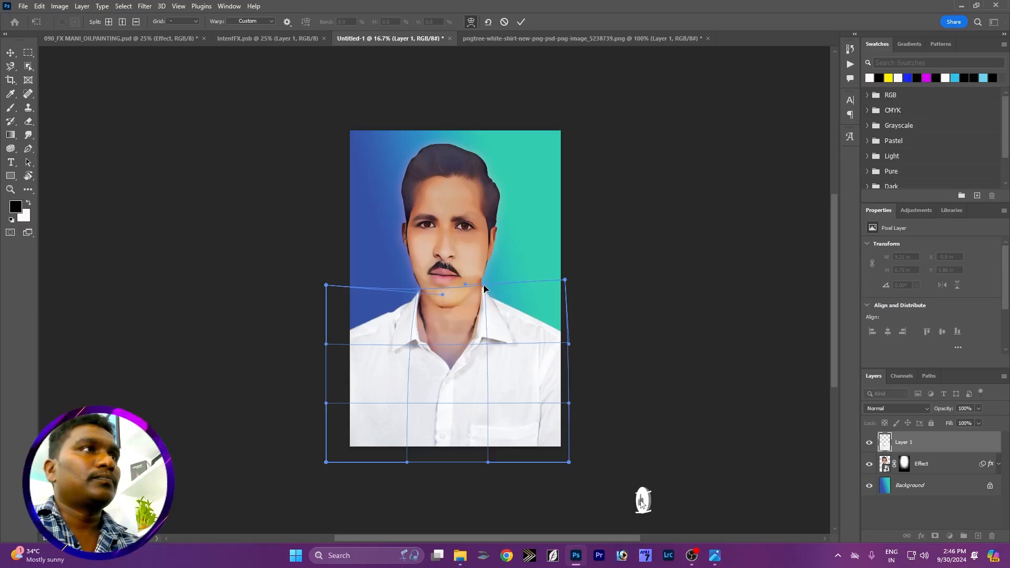
{"action": "left_click_drag", "start_coordinate": [420, 297], "coordinate": [443, 299]}
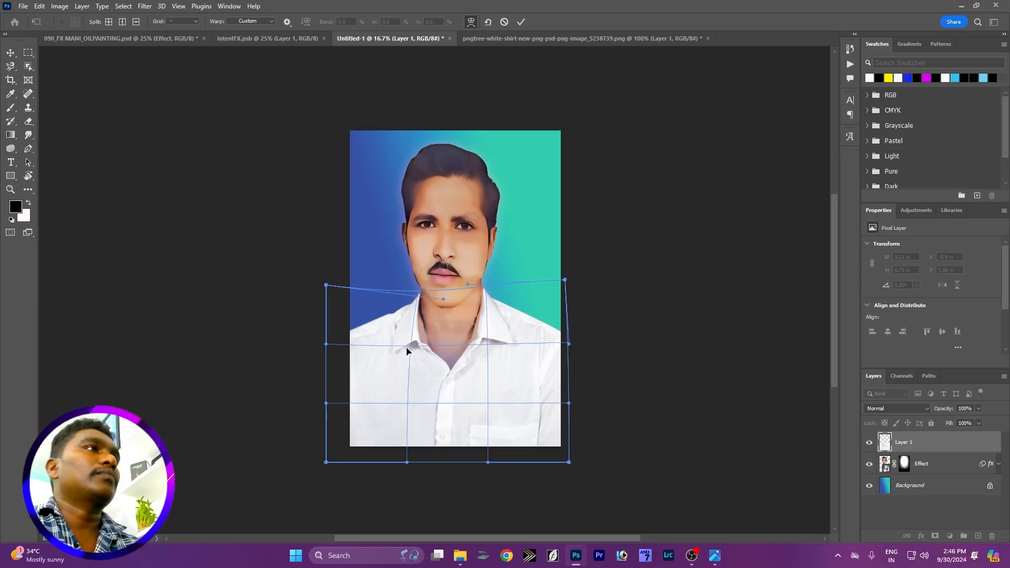
{"action": "left_click_drag", "start_coordinate": [413, 346], "coordinate": [417, 344]}
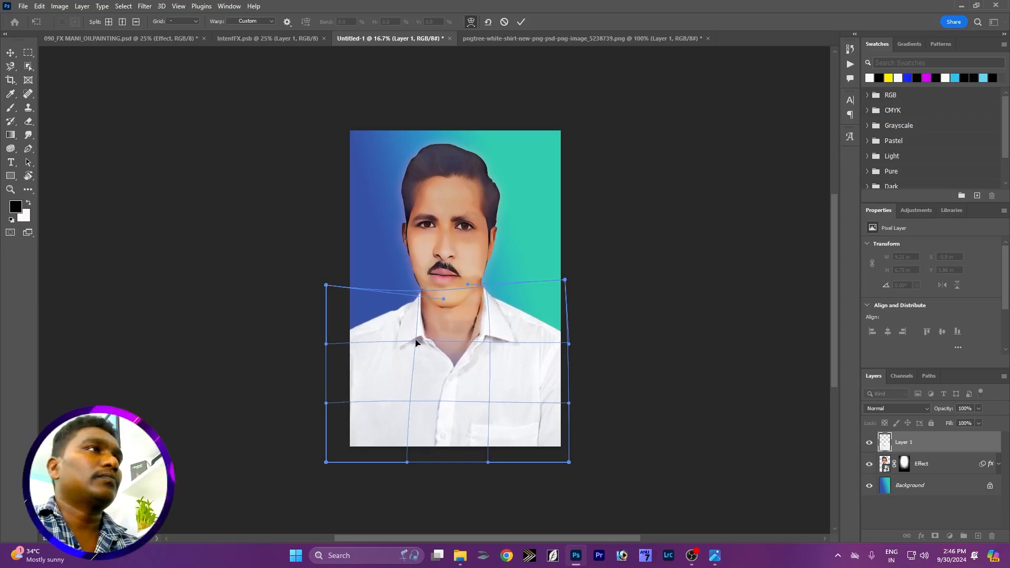
{"action": "left_click_drag", "start_coordinate": [483, 333], "coordinate": [478, 331]}
{"action": "left_click_drag", "start_coordinate": [420, 342], "coordinate": [477, 334]}
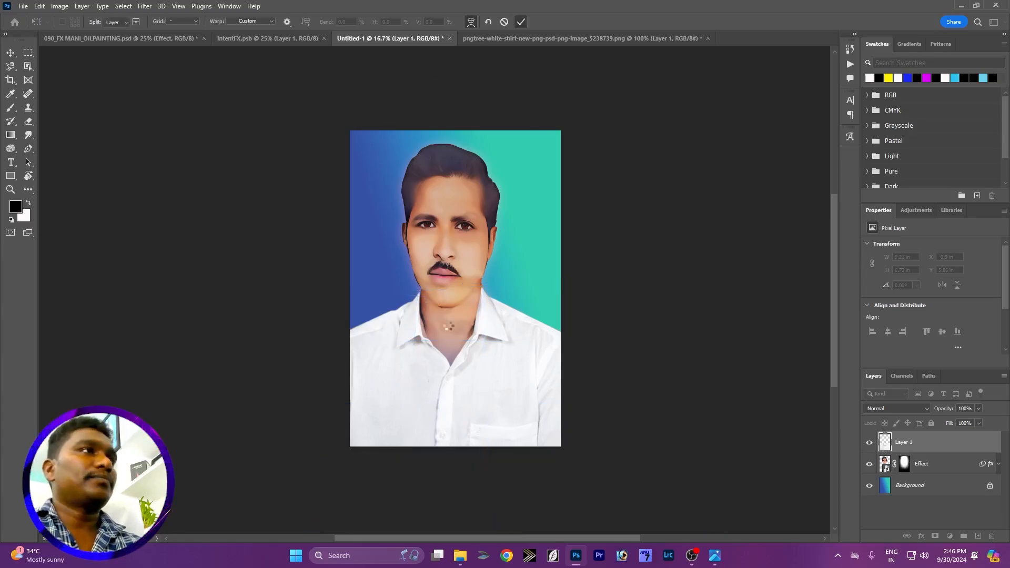
Step: Warp the white shirt slightly again, raising the collar on the image's left side against the man's neck
{"action": "key", "text": "ctrl+t"}
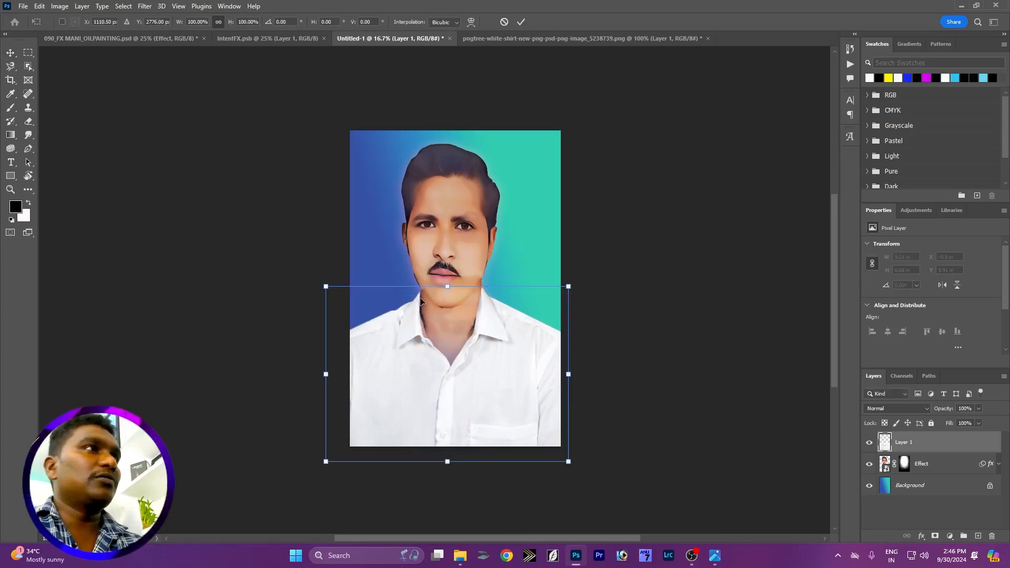
{"action": "left_click", "coordinate": [471, 22]}
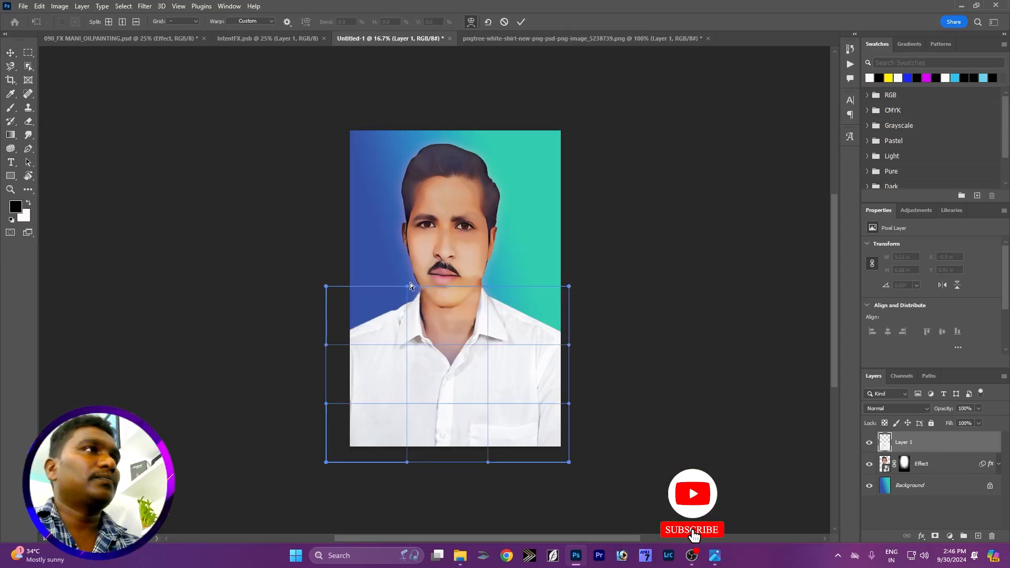
{"action": "left_click_drag", "start_coordinate": [412, 287], "coordinate": [418, 283]}
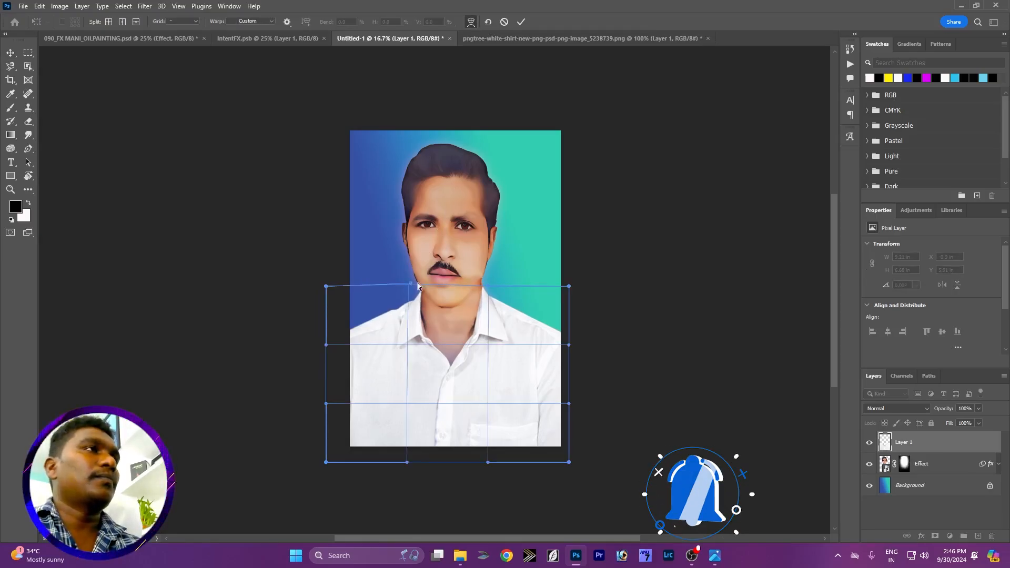
{"action": "left_click", "coordinate": [523, 23]}
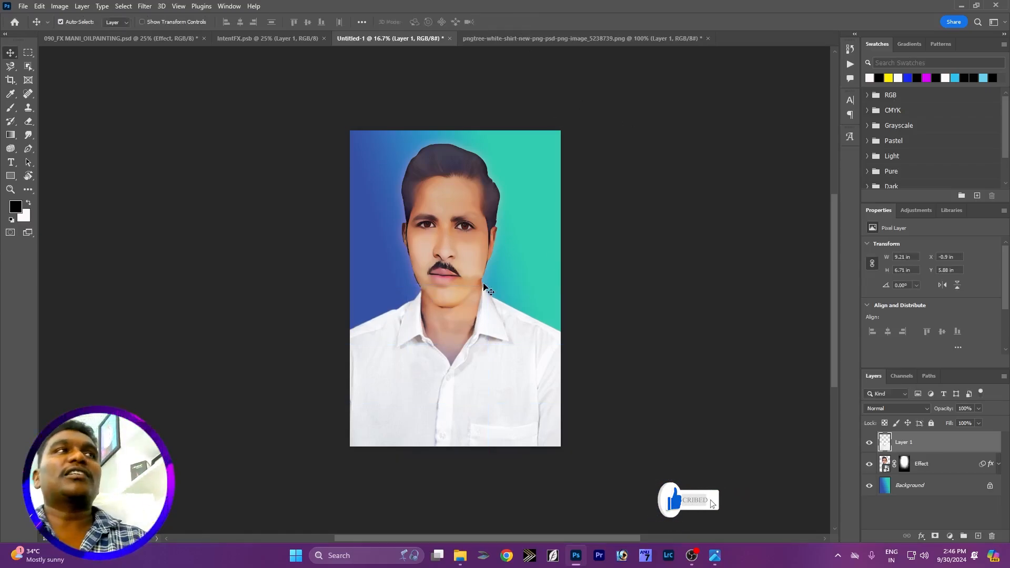
Step: Try to warp the Effect portrait layer while its mask is linked
{"action": "left_click", "coordinate": [459, 255]}
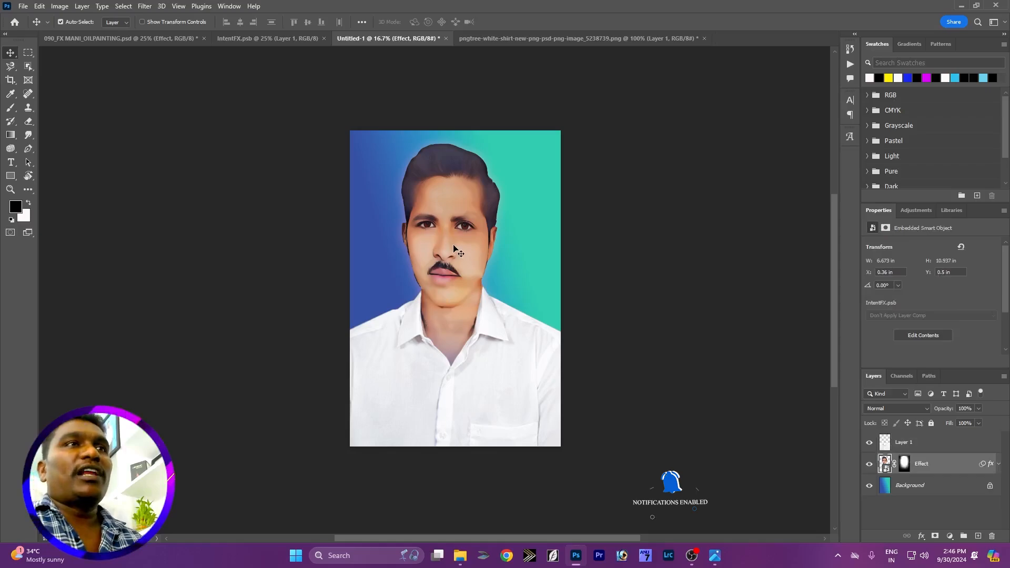
{"action": "key", "text": "ctrl+t"}
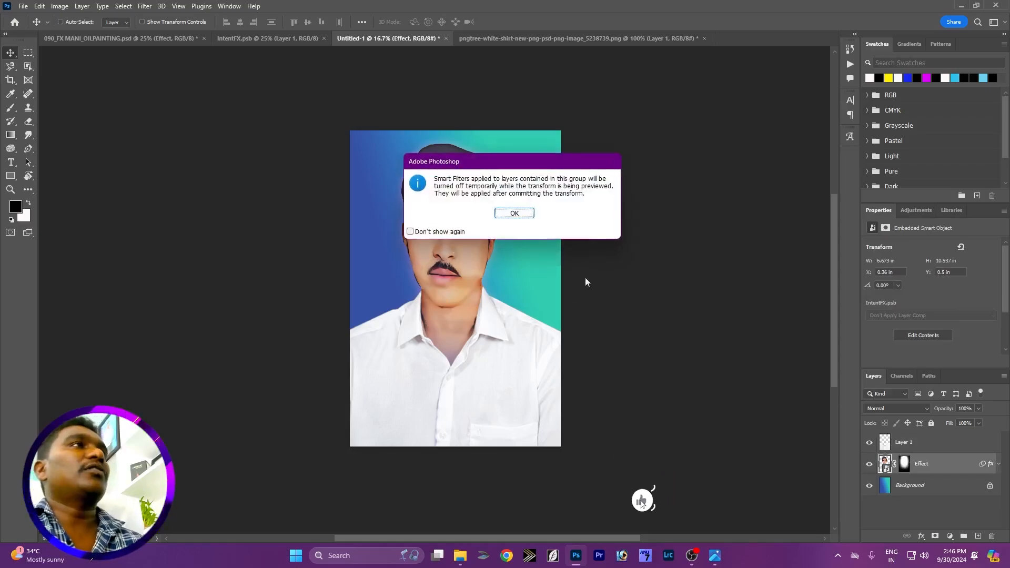
{"action": "left_click", "coordinate": [517, 212]}
{"action": "left_click", "coordinate": [472, 22]}
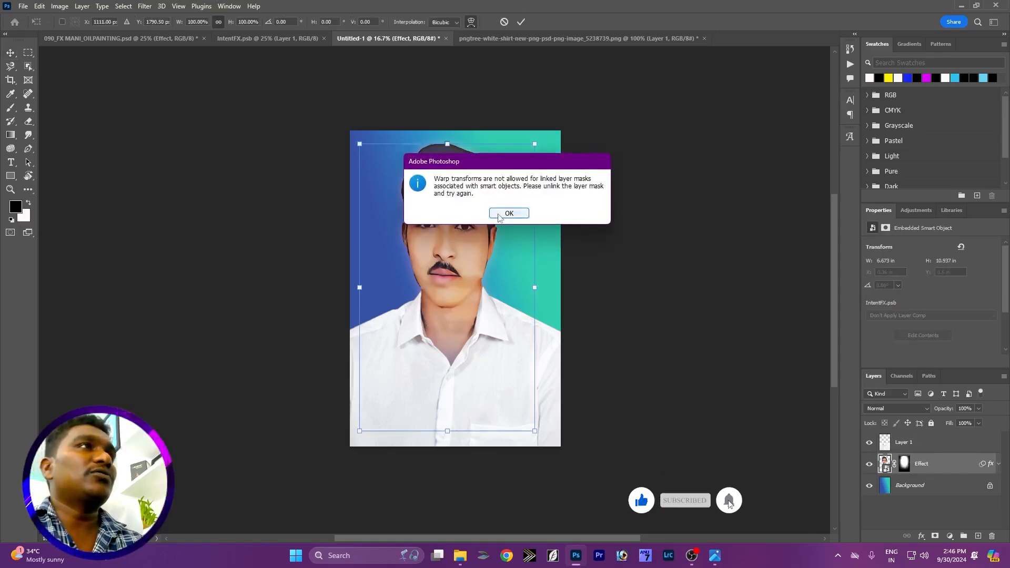
{"action": "left_click", "coordinate": [499, 213]}
{"action": "left_click", "coordinate": [472, 22]}
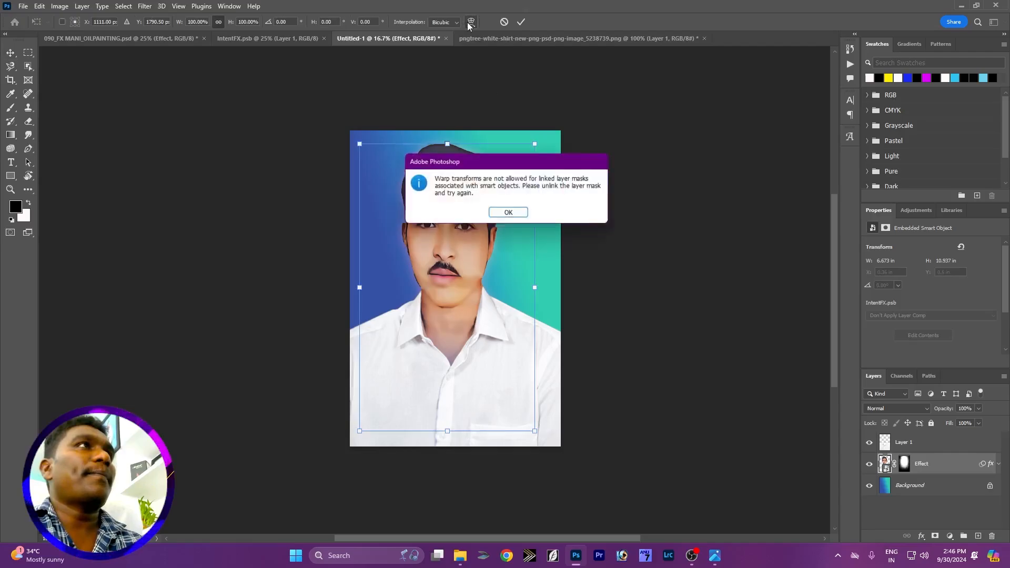
{"action": "left_click", "coordinate": [508, 213]}
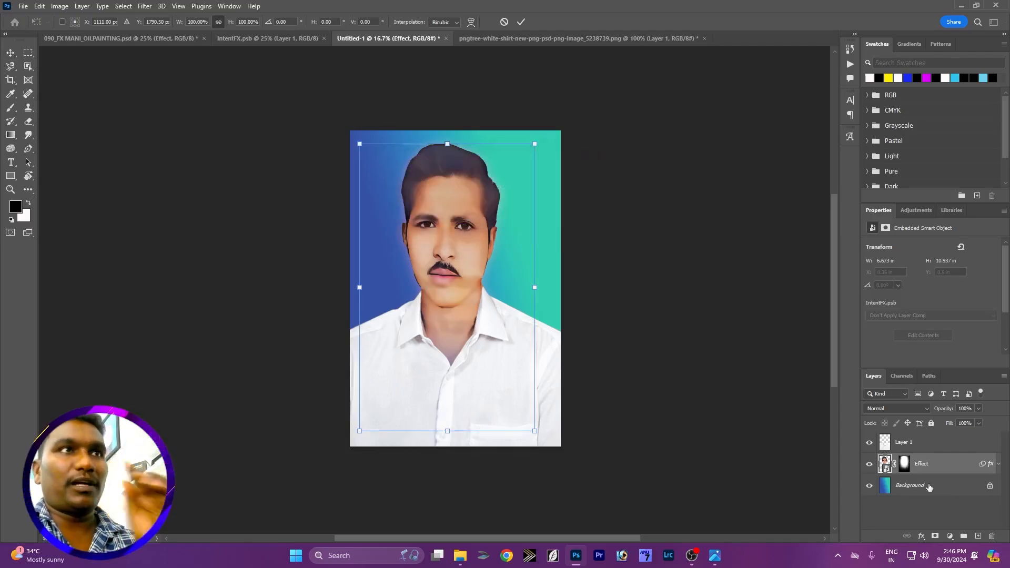
{"action": "left_click", "coordinate": [521, 22]}
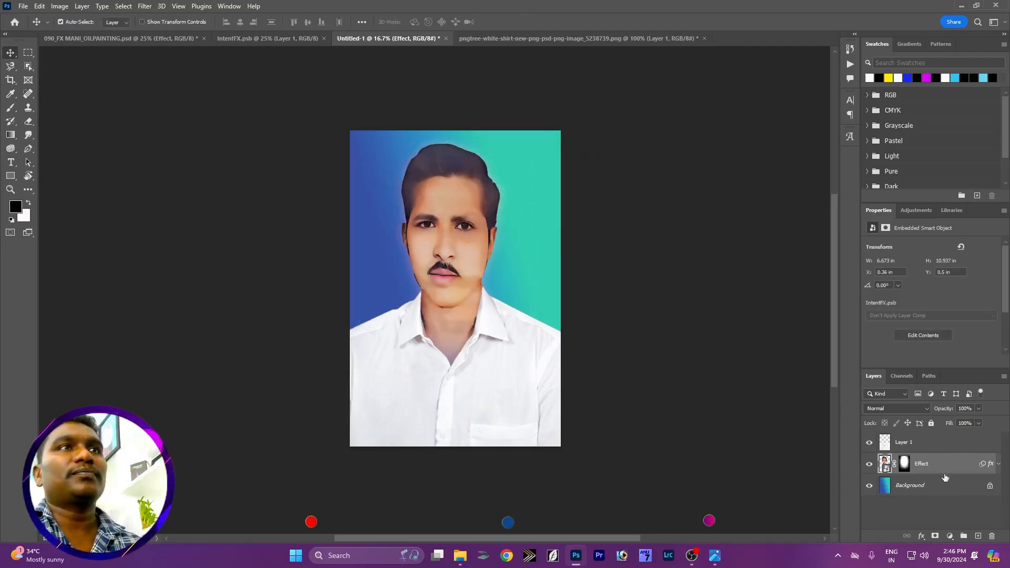
Step: Merge the Effect layer down into the Background, and undo that merge
{"action": "left_click", "coordinate": [927, 447]}
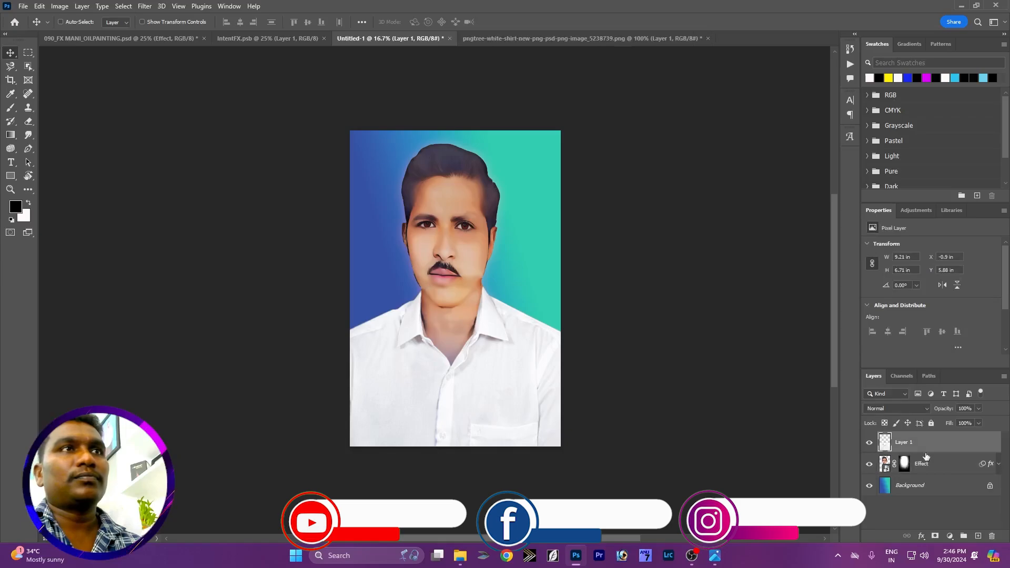
{"action": "right_click", "coordinate": [928, 465]}
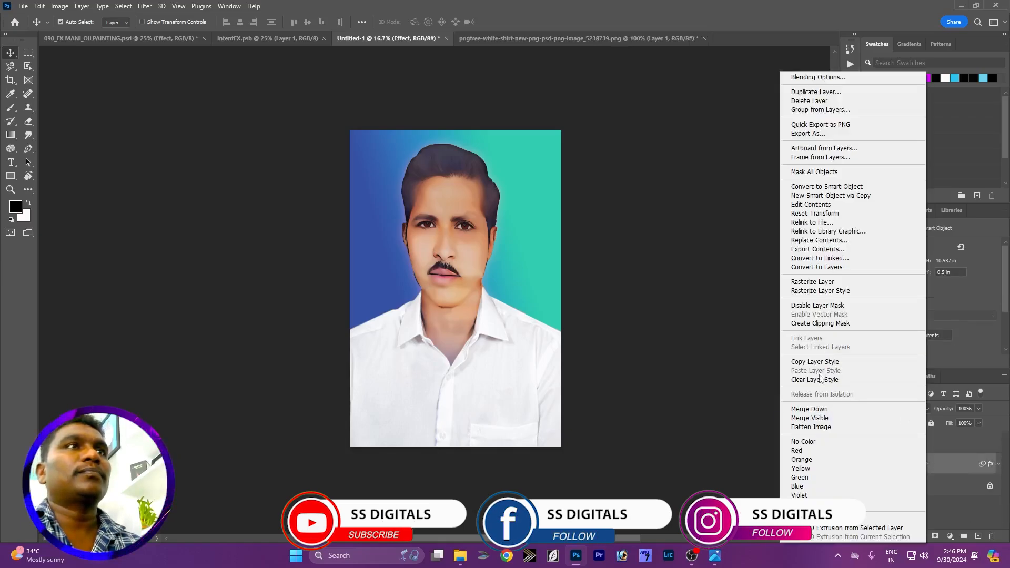
{"action": "left_click", "coordinate": [812, 409]}
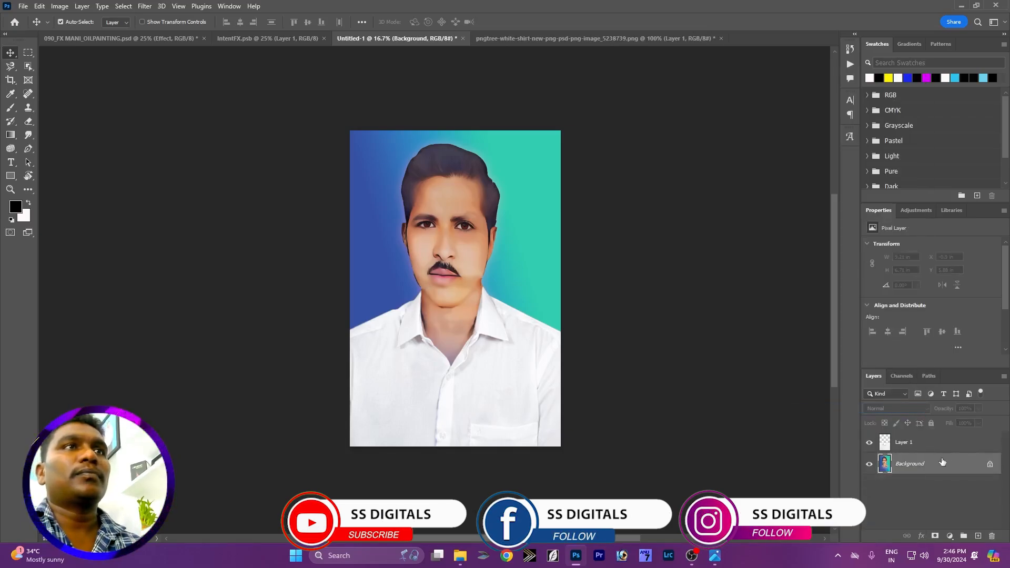
{"action": "key", "text": "ctrl+z"}
Step: Merge the shirt's Layer 1 and the Effect portrait layer into one layer, keeping the gradient Background separate
{"action": "right_click", "coordinate": [941, 462]}
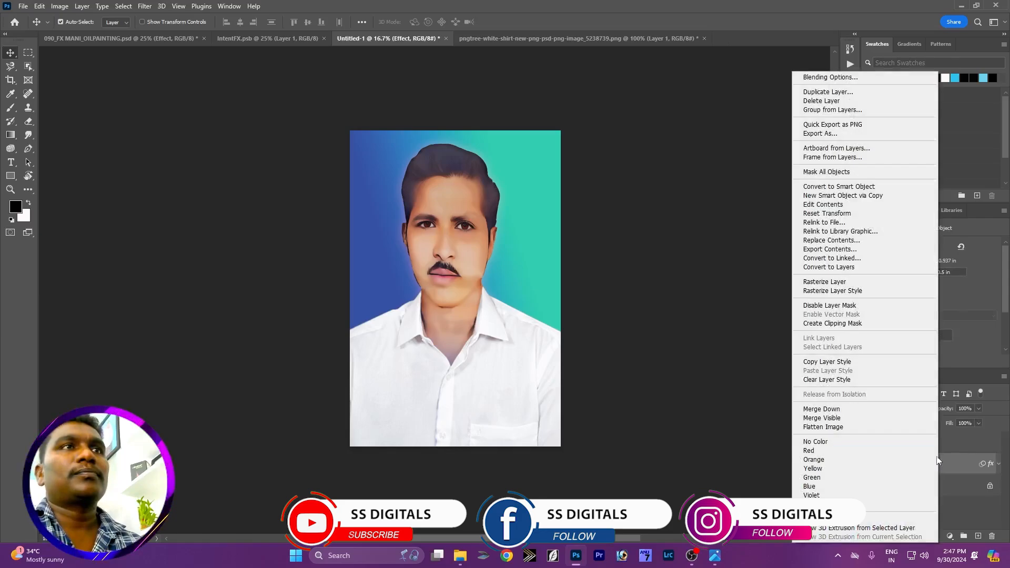
{"action": "key", "text": "Escape"}
{"action": "left_click", "coordinate": [927, 447], "text": "ctrl"}
{"action": "right_click", "coordinate": [927, 446]}
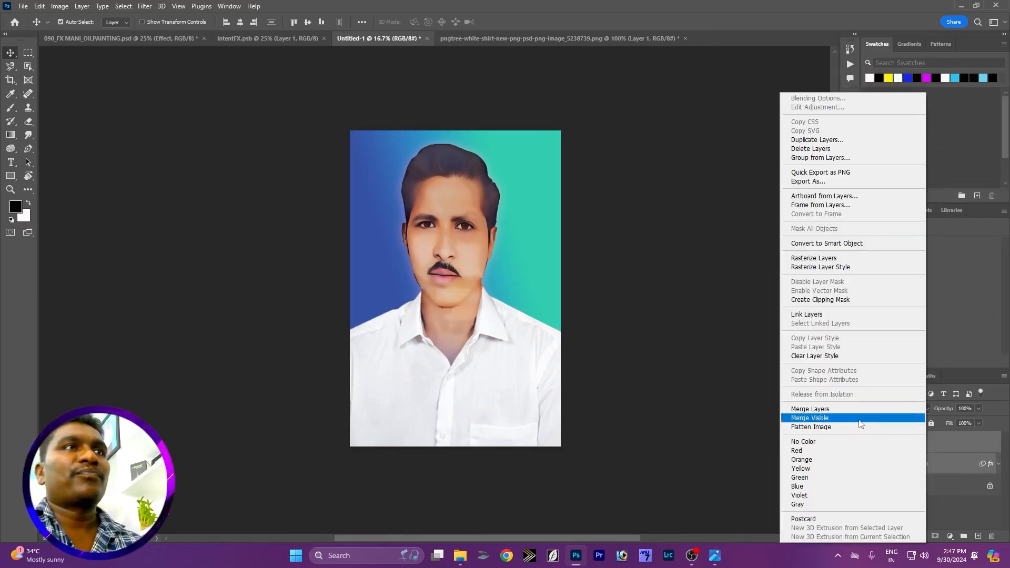
{"action": "left_click", "coordinate": [811, 409]}
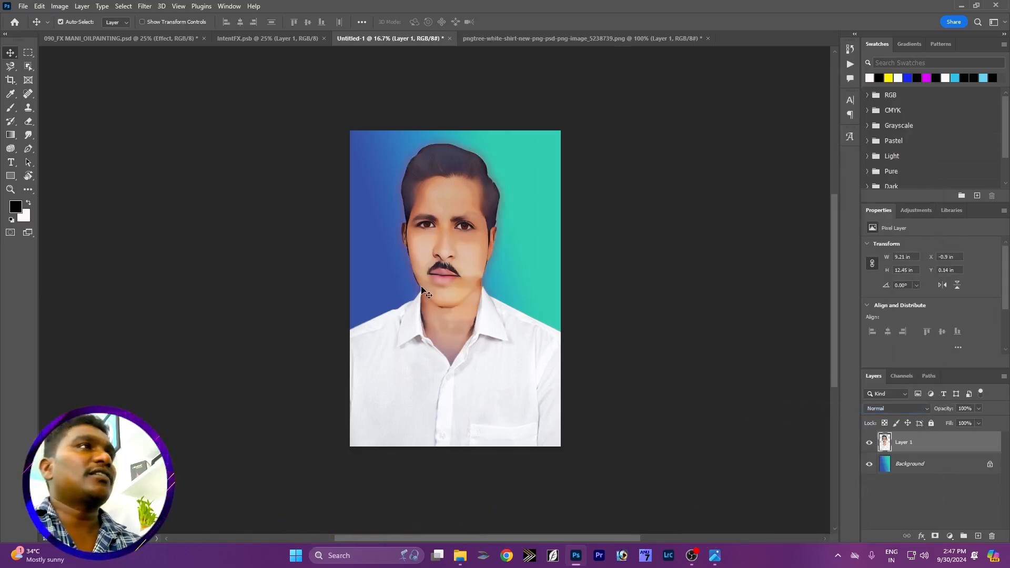
Step: Warp the merged portrait layer so the man's face and head sit slightly lower and wider above the collar
{"action": "key", "text": "ctrl+t"}
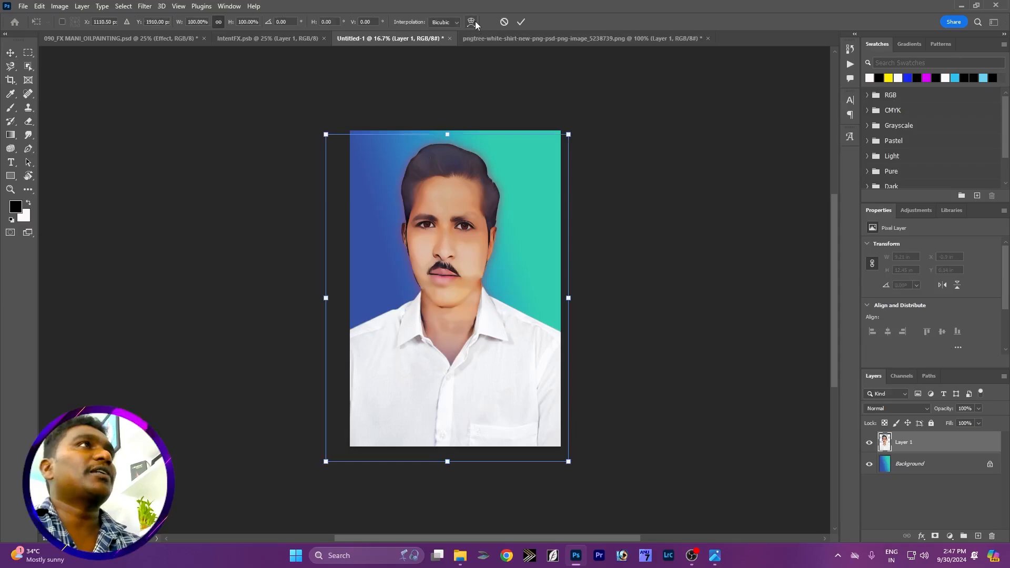
{"action": "left_click", "coordinate": [473, 22]}
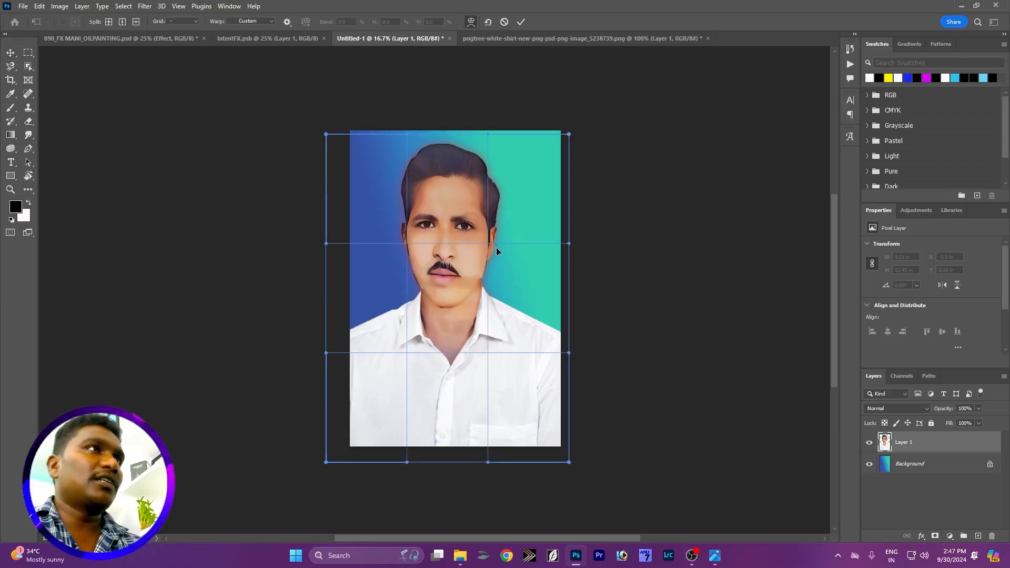
{"action": "left_click_drag", "start_coordinate": [489, 244], "coordinate": [611, 255]}
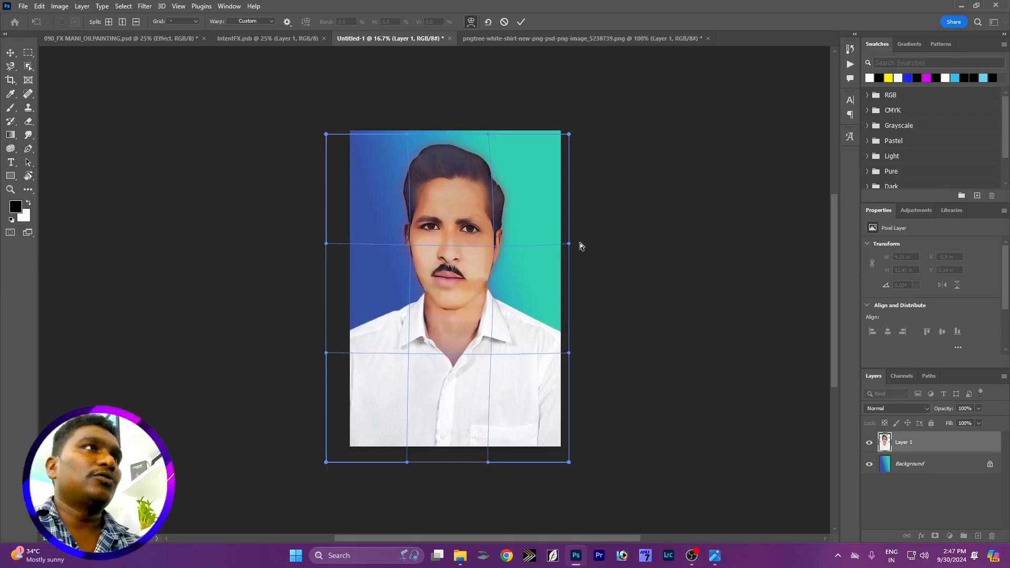
{"action": "left_click_drag", "start_coordinate": [411, 249], "coordinate": [407, 255]}
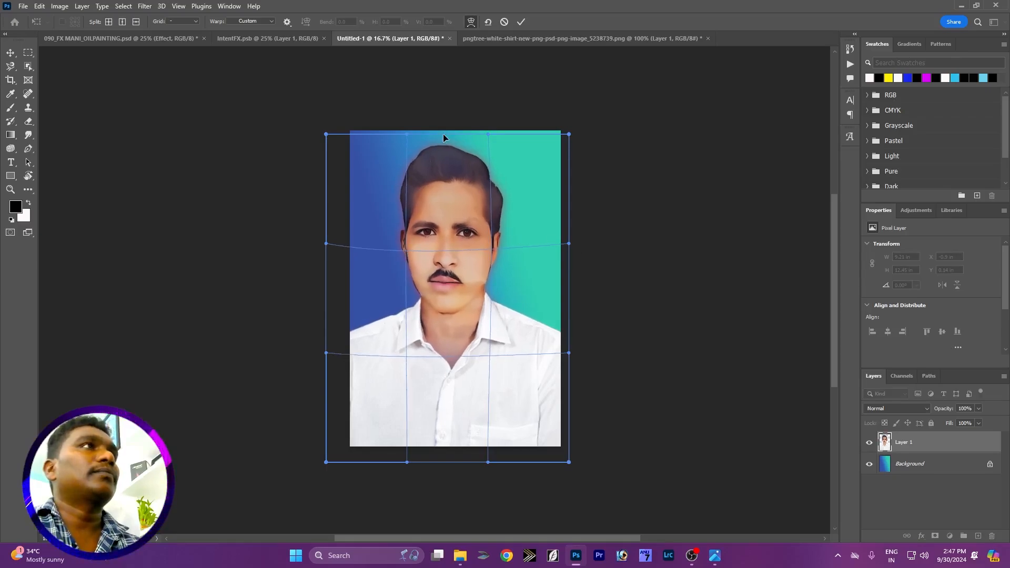
{"action": "left_click_drag", "start_coordinate": [443, 134], "coordinate": [443, 137]}
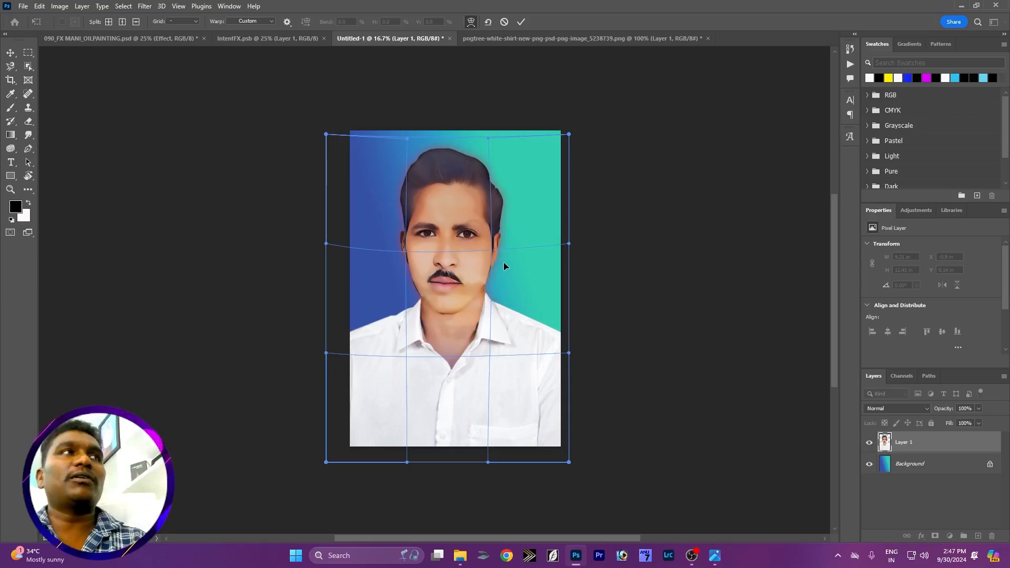
{"action": "left_click", "coordinate": [521, 22]}
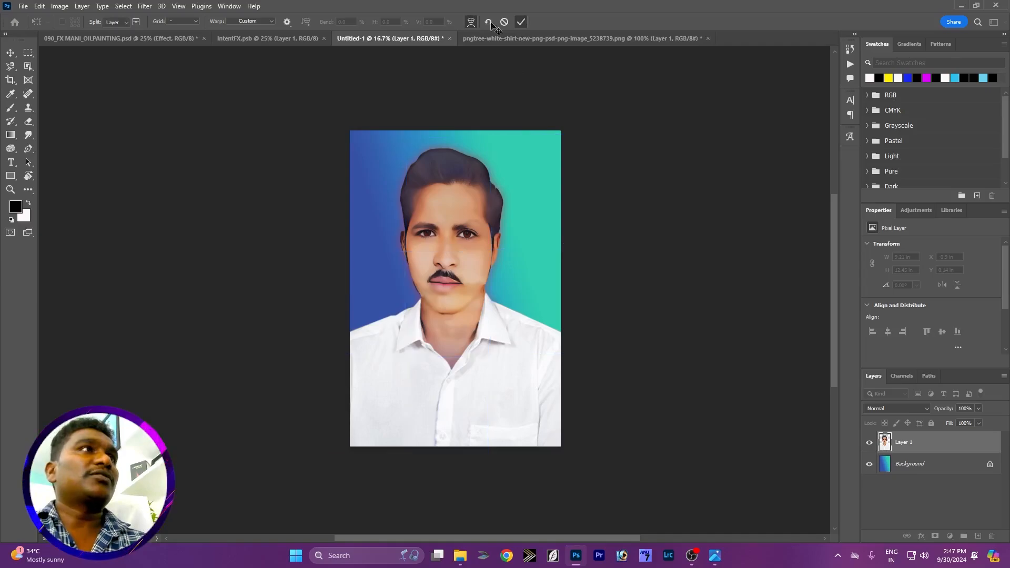
Step: With the Clone Stamp in Color mode, sample the forehead skin and recolour the cheek under the eye on the image's right side
{"action": "key", "text": "ctrl+plus"}
{"action": "key", "text": "ctrl+plus"}
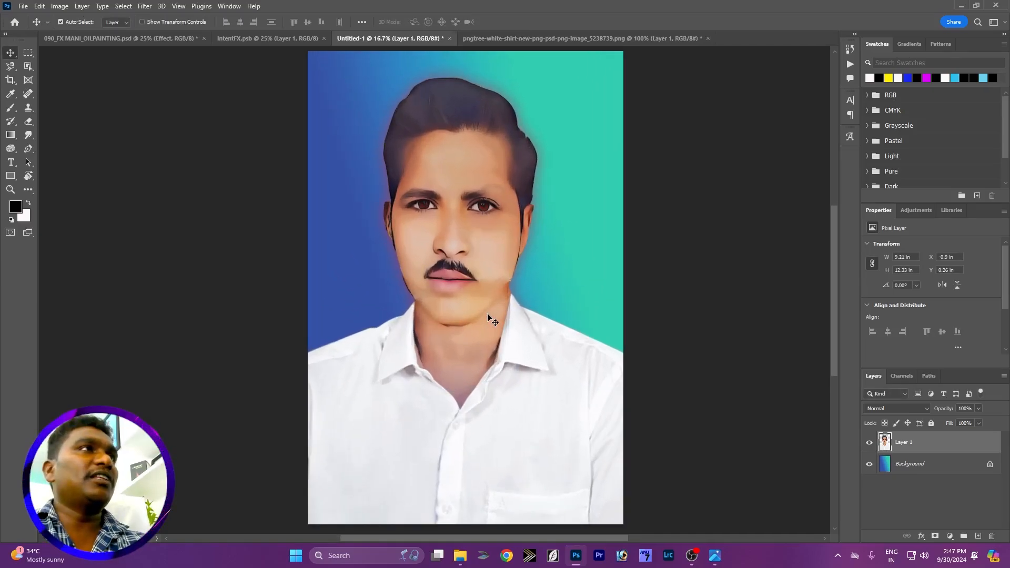
{"action": "left_click_drag", "start_coordinate": [492, 239], "coordinate": [491, 264]}
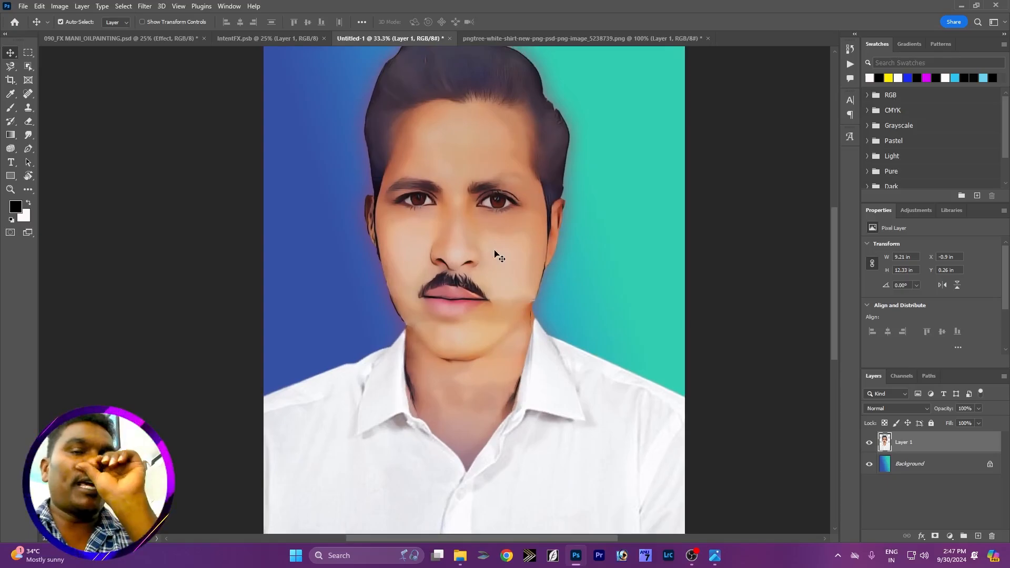
{"action": "left_click", "coordinate": [26, 113]}
{"action": "left_click", "coordinate": [26, 112]}
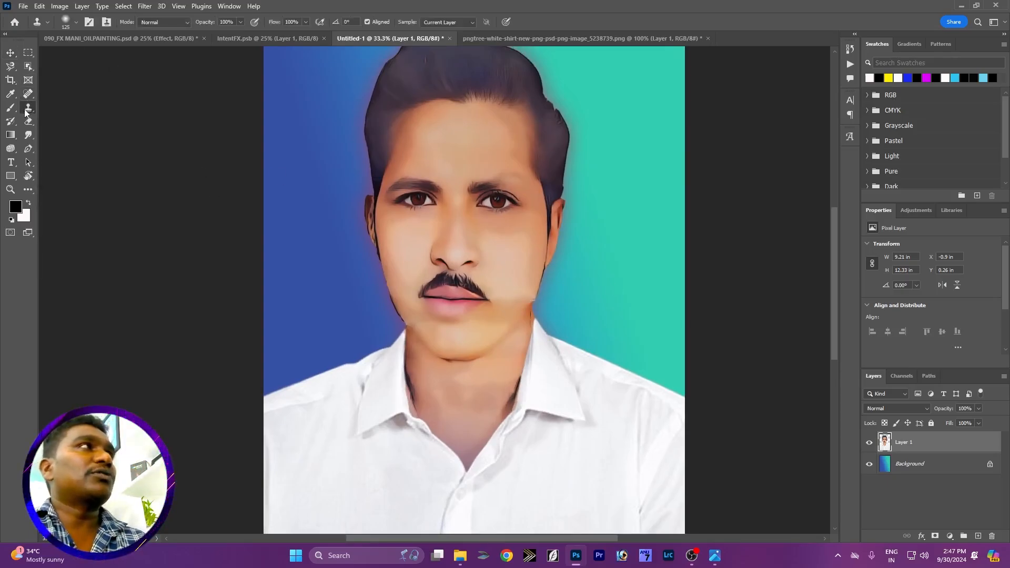
{"action": "left_click", "coordinate": [173, 20]}
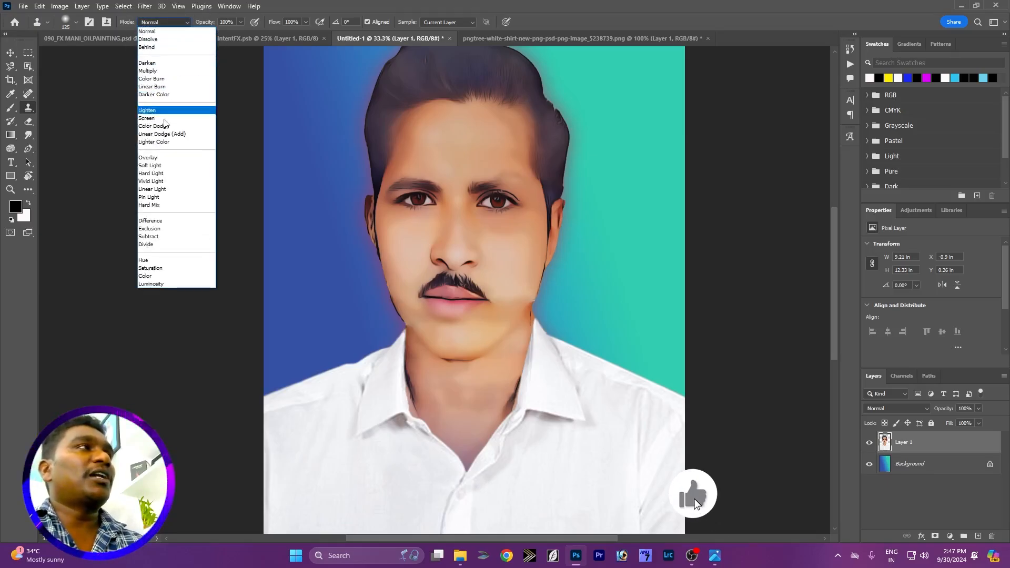
{"action": "left_click", "coordinate": [145, 275]}
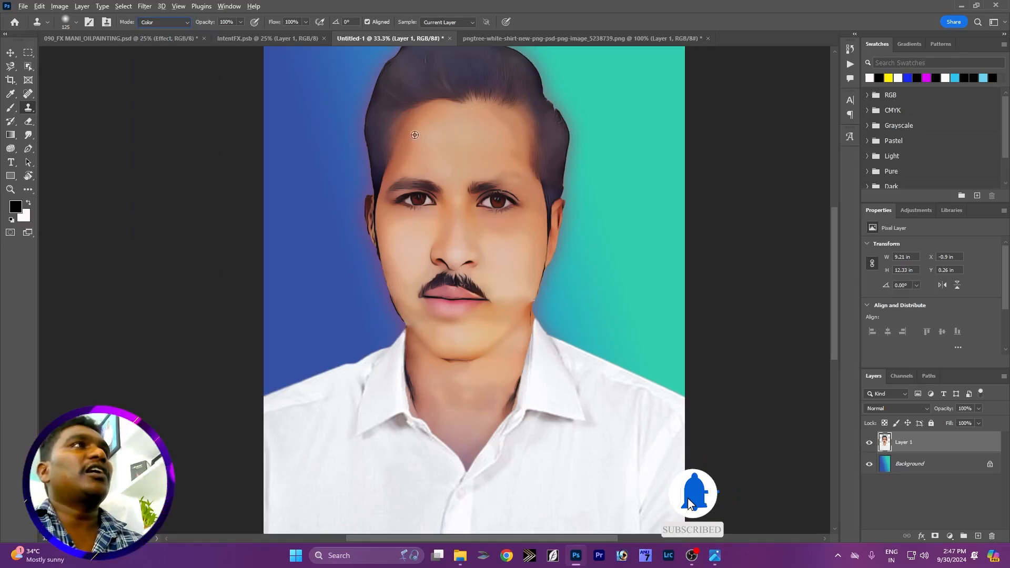
{"action": "left_click", "coordinate": [418, 146], "text": "alt"}
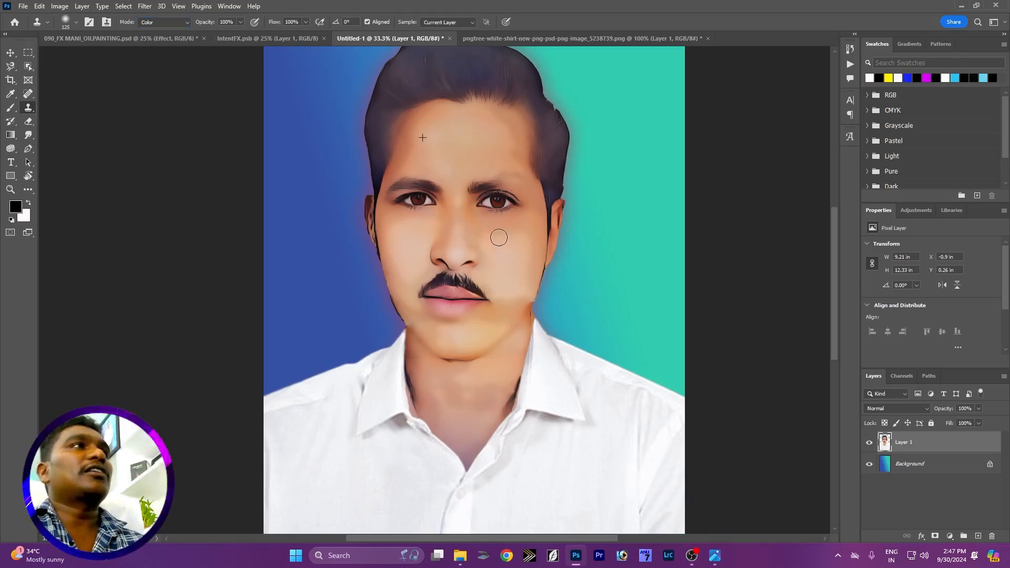
{"action": "mouse_move", "coordinate": [499, 237]}
{"action": "left_mouse_down"}
{"action": "mouse_move", "coordinate": [501, 259]}
{"action": "mouse_move", "coordinate": [515, 242]}
{"action": "mouse_move", "coordinate": [521, 261]}
{"action": "mouse_move", "coordinate": [508, 246]}
{"action": "mouse_move", "coordinate": [519, 240]}
{"action": "mouse_move", "coordinate": [498, 241]}
{"action": "mouse_move", "coordinate": [524, 249]}
{"action": "mouse_move", "coordinate": [525, 281]}
{"action": "mouse_move", "coordinate": [501, 240]}
{"action": "left_mouse_up"}
Step: Even out the skin colour across the image's right-hand cheek with Clone Stamp strokes sampled from nearby skin and the nose
{"action": "left_click", "coordinate": [532, 236], "text": "alt"}
{"action": "left_click", "coordinate": [543, 262], "text": "alt"}
{"action": "left_click", "coordinate": [539, 245], "text": "alt"}
{"action": "left_click", "coordinate": [530, 223], "text": "alt"}
{"action": "left_click", "coordinate": [506, 260], "text": "alt"}
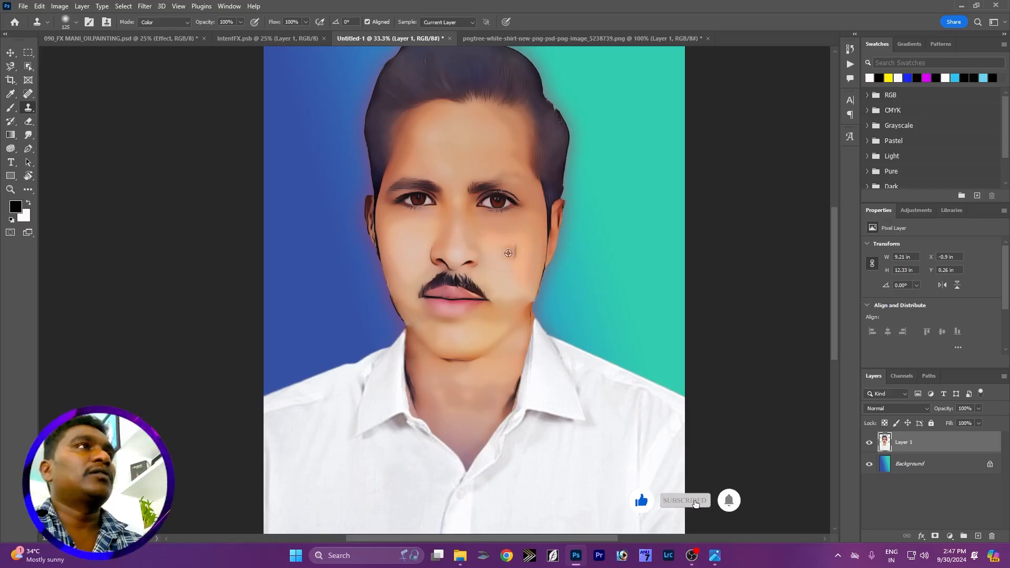
{"action": "left_click", "coordinate": [453, 223], "text": "alt"}
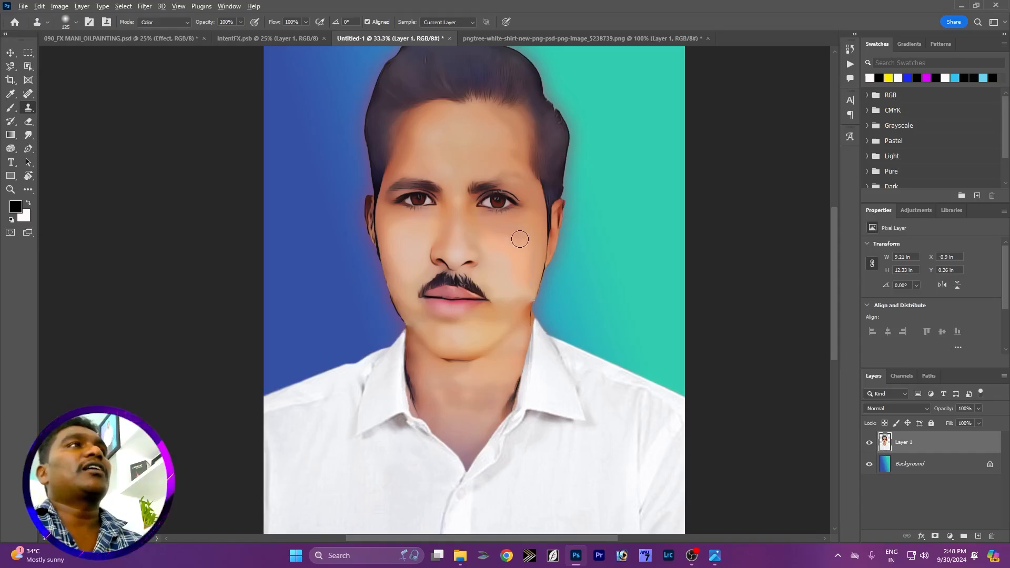
{"action": "mouse_move", "coordinate": [500, 253]}
{"action": "left_mouse_down"}
{"action": "mouse_move", "coordinate": [487, 255]}
{"action": "mouse_move", "coordinate": [509, 273]}
{"action": "mouse_move", "coordinate": [491, 267]}
{"action": "left_mouse_up"}
{"action": "left_click", "coordinate": [522, 263], "text": "alt"}
{"action": "left_click", "coordinate": [532, 244], "text": "alt"}
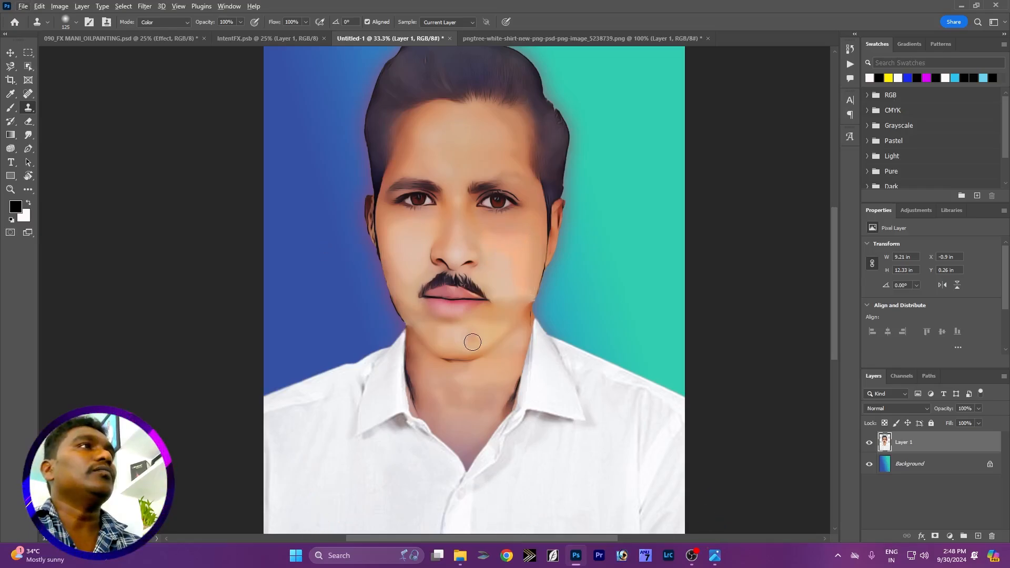
Step: Recolour the image's left-hand cheek below the eye with the Clone Stamp, sampling the skin beside it
{"action": "left_click", "coordinate": [387, 213], "text": "alt"}
{"action": "mouse_move", "coordinate": [407, 224]}
{"action": "left_mouse_down"}
{"action": "mouse_move", "coordinate": [427, 220]}
{"action": "mouse_move", "coordinate": [401, 231]}
{"action": "mouse_move", "coordinate": [418, 250]}
{"action": "mouse_move", "coordinate": [402, 232]}
{"action": "mouse_move", "coordinate": [388, 236]}
{"action": "mouse_move", "coordinate": [414, 239]}
{"action": "mouse_move", "coordinate": [413, 248]}
{"action": "mouse_move", "coordinate": [425, 234]}
{"action": "mouse_move", "coordinate": [409, 256]}
{"action": "mouse_move", "coordinate": [392, 257]}
{"action": "mouse_move", "coordinate": [413, 269]}
{"action": "mouse_move", "coordinate": [410, 282]}
{"action": "mouse_move", "coordinate": [416, 274]}
{"action": "left_mouse_up"}
{"action": "left_click", "coordinate": [413, 225], "text": "alt"}
{"action": "left_click", "coordinate": [403, 225], "text": "alt"}
{"action": "left_click", "coordinate": [407, 231], "text": "alt"}
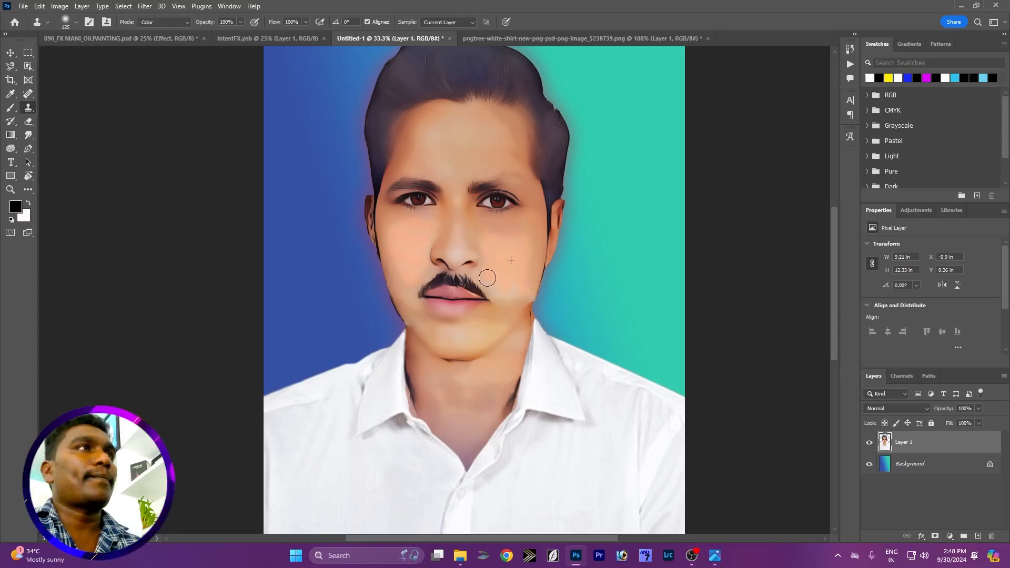
Step: Blend the skin colour beside the moustache and across the forehead with the Clone Stamp
{"action": "mouse_move", "coordinate": [498, 293]}
{"action": "left_mouse_down"}
{"action": "mouse_move", "coordinate": [529, 294]}
{"action": "mouse_move", "coordinate": [514, 284]}
{"action": "mouse_move", "coordinate": [512, 301]}
{"action": "mouse_move", "coordinate": [488, 269]}
{"action": "mouse_move", "coordinate": [498, 289]}
{"action": "left_mouse_up"}
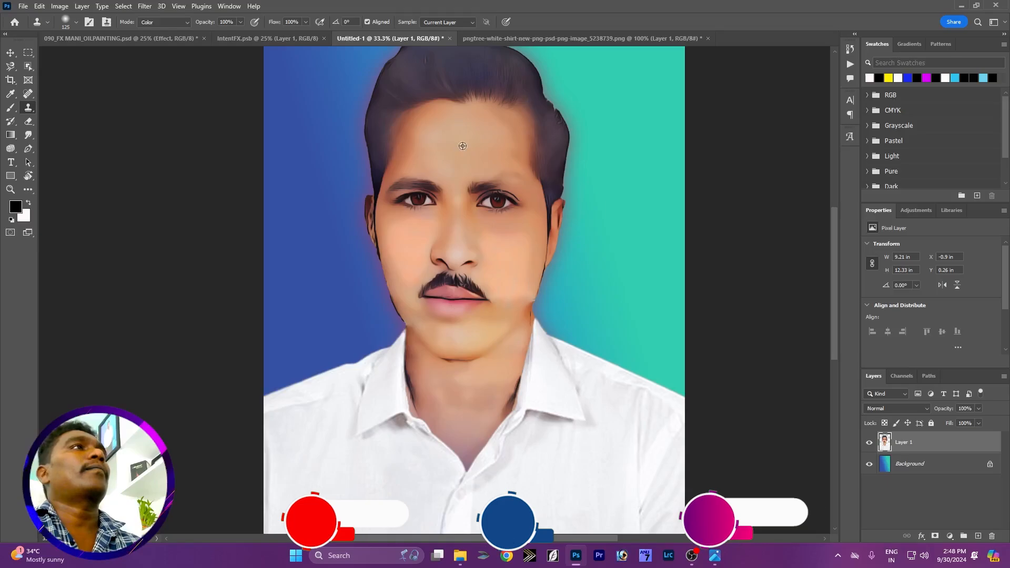
{"action": "left_click_drag", "start_coordinate": [498, 133], "coordinate": [497, 118]}
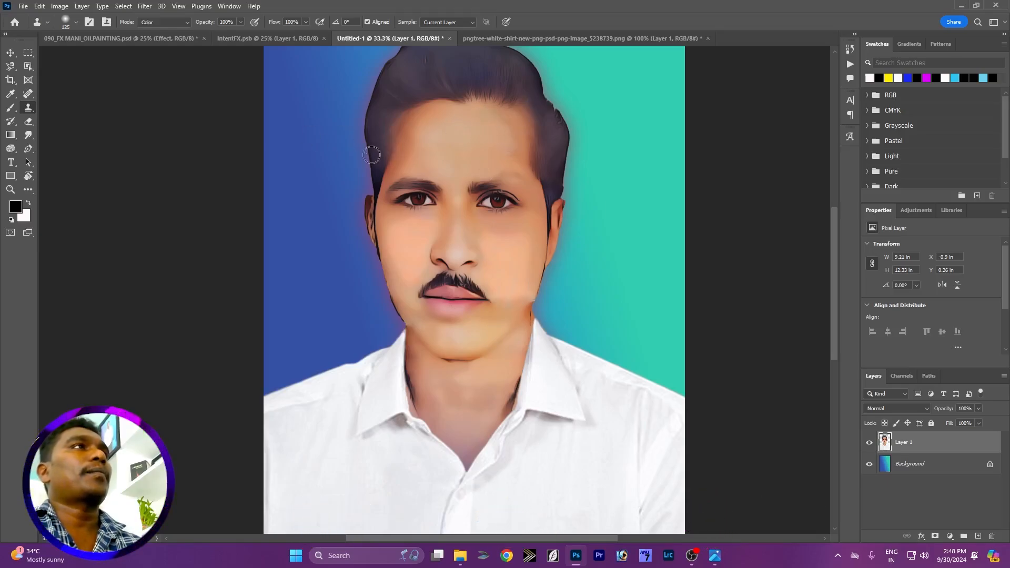
Step: With the Patch tool, outline and patch the skin below the eye on the image's right-hand cheek
{"action": "right_click", "coordinate": [28, 97]}
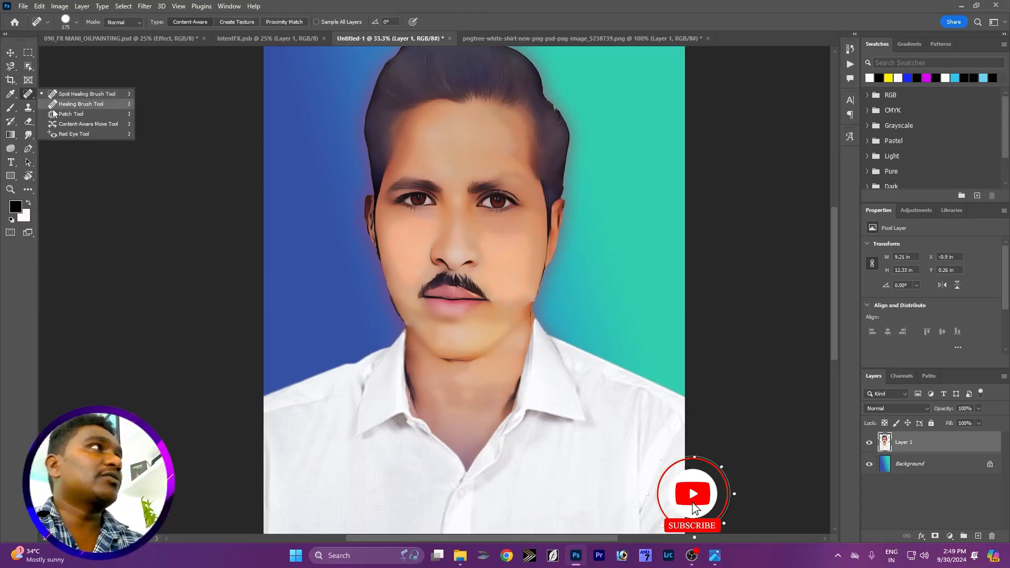
{"action": "left_click", "coordinate": [69, 119]}
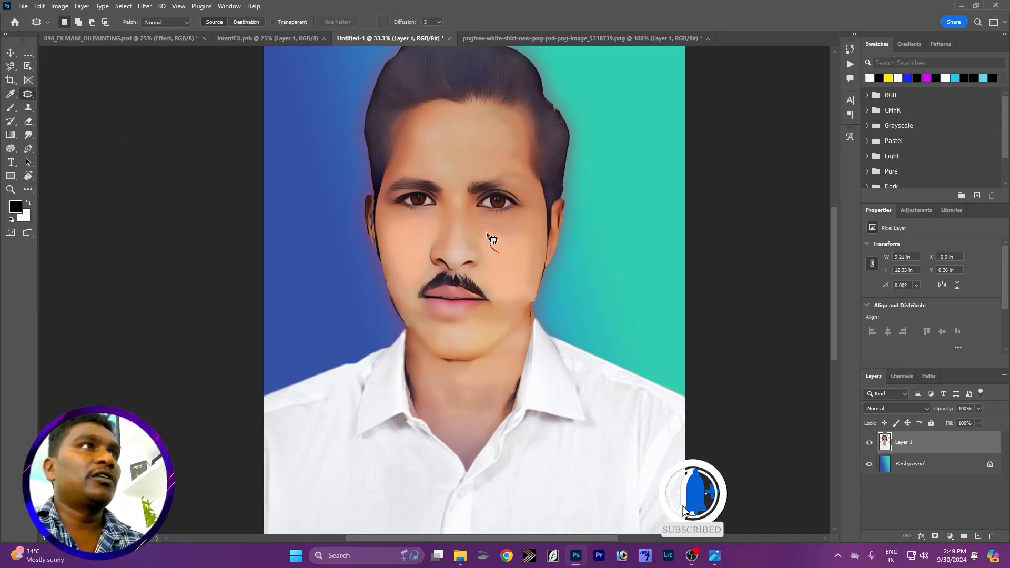
{"action": "mouse_move", "coordinate": [493, 240]}
{"action": "left_mouse_down"}
{"action": "mouse_move", "coordinate": [514, 234]}
{"action": "mouse_move", "coordinate": [505, 253]}
{"action": "mouse_move", "coordinate": [505, 237]}
{"action": "mouse_move", "coordinate": [529, 226]}
{"action": "mouse_move", "coordinate": [525, 258]}
{"action": "mouse_move", "coordinate": [511, 256]}
{"action": "mouse_move", "coordinate": [522, 233]}
{"action": "mouse_move", "coordinate": [537, 232]}
{"action": "left_mouse_up"}
{"action": "key", "text": "ctrl+d"}
Step: Patch the lower part of the image's right-hand cheek, beside the moustache and mouth corner, with nearby skin
{"action": "mouse_move", "coordinate": [519, 274]}
{"action": "left_mouse_down"}
{"action": "mouse_move", "coordinate": [527, 261]}
{"action": "mouse_move", "coordinate": [521, 303]}
{"action": "left_mouse_up"}
{"action": "mouse_move", "coordinate": [516, 270]}
{"action": "left_mouse_down"}
{"action": "mouse_move", "coordinate": [513, 287]}
{"action": "mouse_move", "coordinate": [470, 324]}
{"action": "left_mouse_up"}
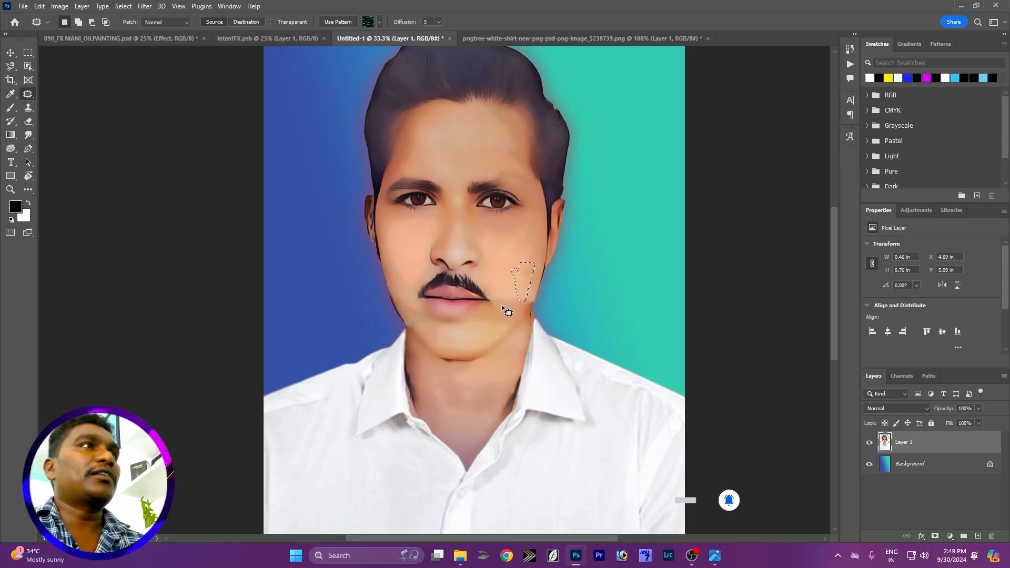
{"action": "key", "text": "ctrl+d"}
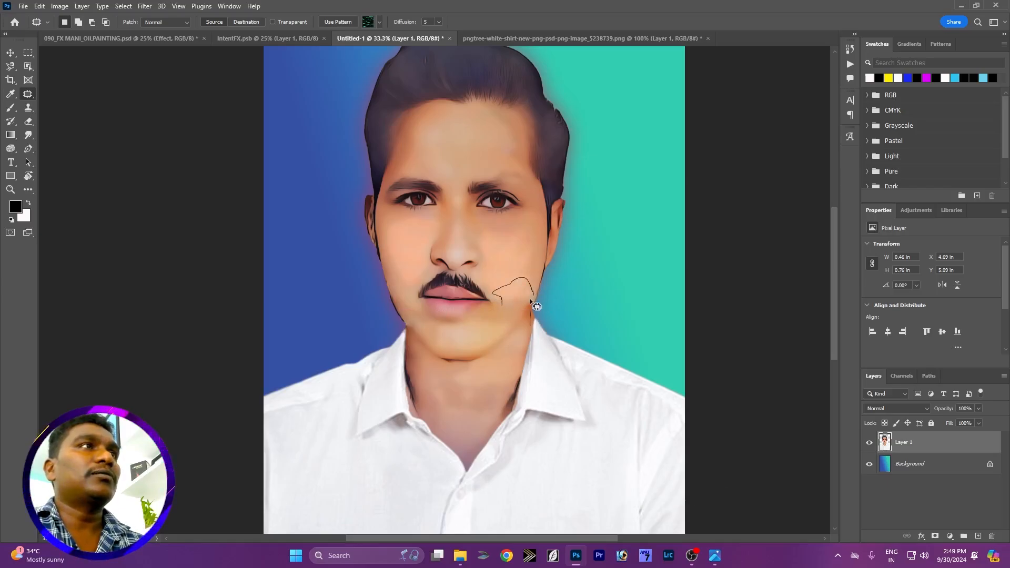
{"action": "left_click_drag", "start_coordinate": [503, 304], "coordinate": [521, 243]}
{"action": "mouse_move", "coordinate": [487, 287]}
{"action": "left_mouse_down"}
{"action": "mouse_move", "coordinate": [489, 231]}
{"action": "mouse_move", "coordinate": [500, 261]}
{"action": "mouse_move", "coordinate": [489, 286]}
{"action": "mouse_move", "coordinate": [487, 263]}
{"action": "mouse_move", "coordinate": [524, 257]}
{"action": "left_mouse_up"}
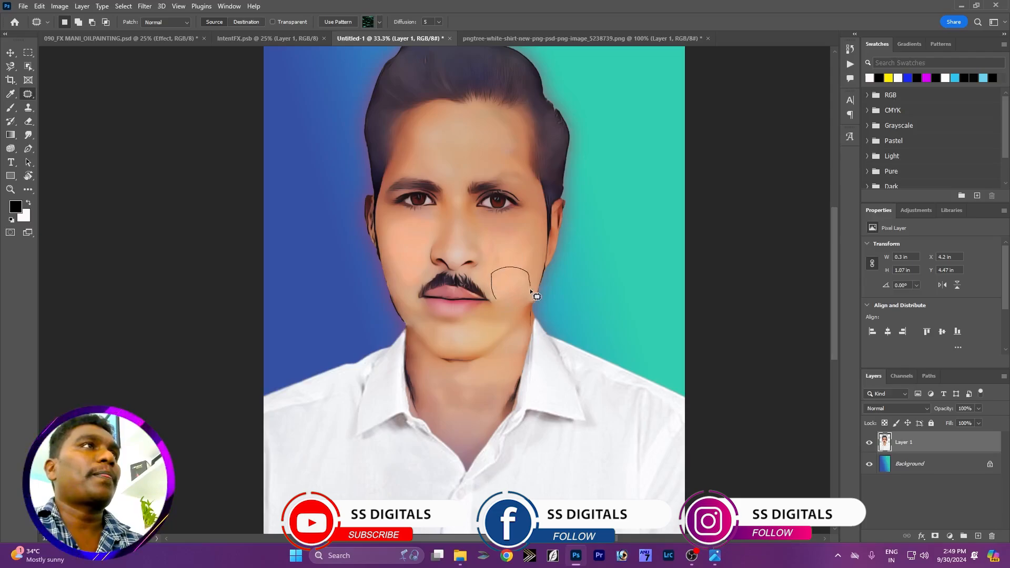
{"action": "left_click_drag", "start_coordinate": [504, 301], "coordinate": [500, 299]}
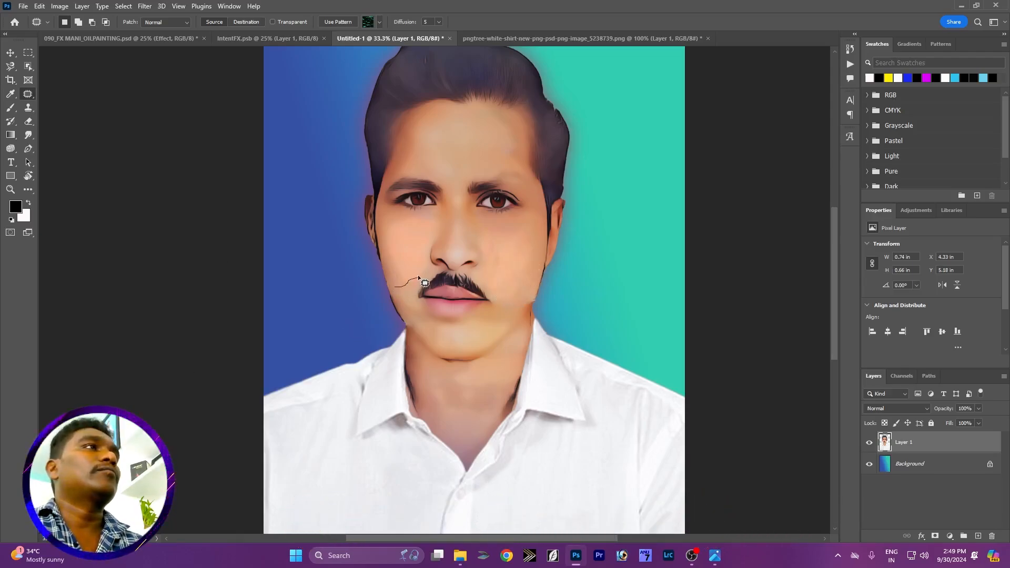
Step: Patch the image's left-hand cheek beside the nose and moustache with skin from the opposite cheek
{"action": "left_click_drag", "start_coordinate": [429, 248], "coordinate": [397, 287]}
{"action": "left_click_drag", "start_coordinate": [414, 269], "coordinate": [521, 261]}
{"action": "mouse_move", "coordinate": [396, 264]}
{"action": "left_mouse_down"}
{"action": "mouse_move", "coordinate": [385, 231]}
{"action": "mouse_move", "coordinate": [396, 224]}
{"action": "mouse_move", "coordinate": [408, 258]}
{"action": "mouse_move", "coordinate": [396, 266]}
{"action": "mouse_move", "coordinate": [440, 254]}
{"action": "mouse_move", "coordinate": [524, 269]}
{"action": "left_mouse_up"}
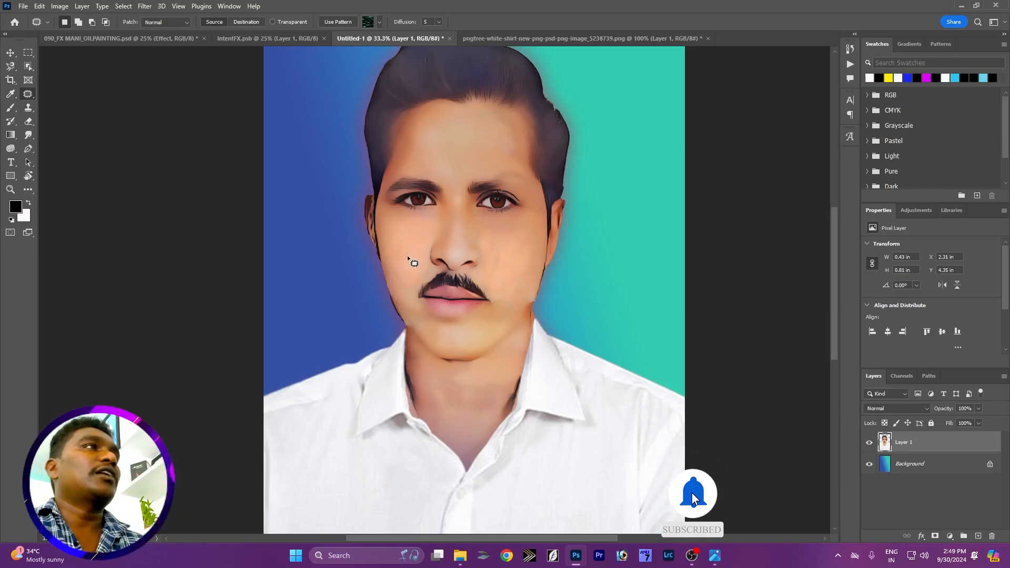
{"action": "mouse_move", "coordinate": [407, 256]}
{"action": "left_mouse_down"}
{"action": "mouse_move", "coordinate": [412, 220]}
{"action": "mouse_move", "coordinate": [425, 219]}
{"action": "mouse_move", "coordinate": [432, 243]}
{"action": "mouse_move", "coordinate": [406, 257]}
{"action": "mouse_move", "coordinate": [410, 249]}
{"action": "mouse_move", "coordinate": [478, 281]}
{"action": "mouse_move", "coordinate": [519, 259]}
{"action": "left_mouse_up"}
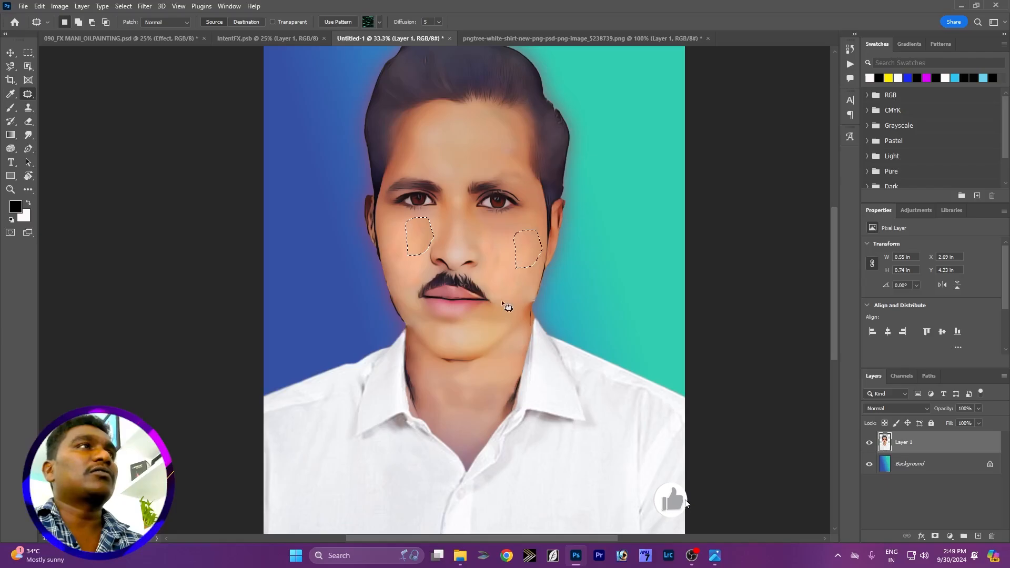
{"action": "key", "text": "ctrl+d"}
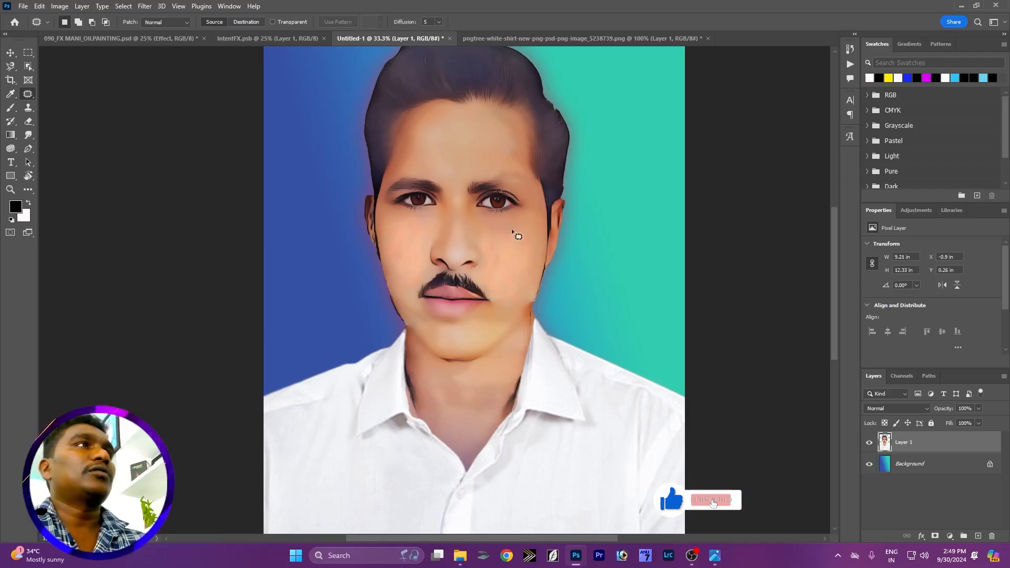
Step: Patch the strip under the eye and the rest of the image's left-hand cheek with skin from the opposite cheek, and clear the selection
{"action": "mouse_move", "coordinate": [421, 229]}
{"action": "left_mouse_down"}
{"action": "mouse_move", "coordinate": [381, 232]}
{"action": "mouse_move", "coordinate": [439, 223]}
{"action": "mouse_move", "coordinate": [421, 230]}
{"action": "mouse_move", "coordinate": [523, 274]}
{"action": "left_mouse_up"}
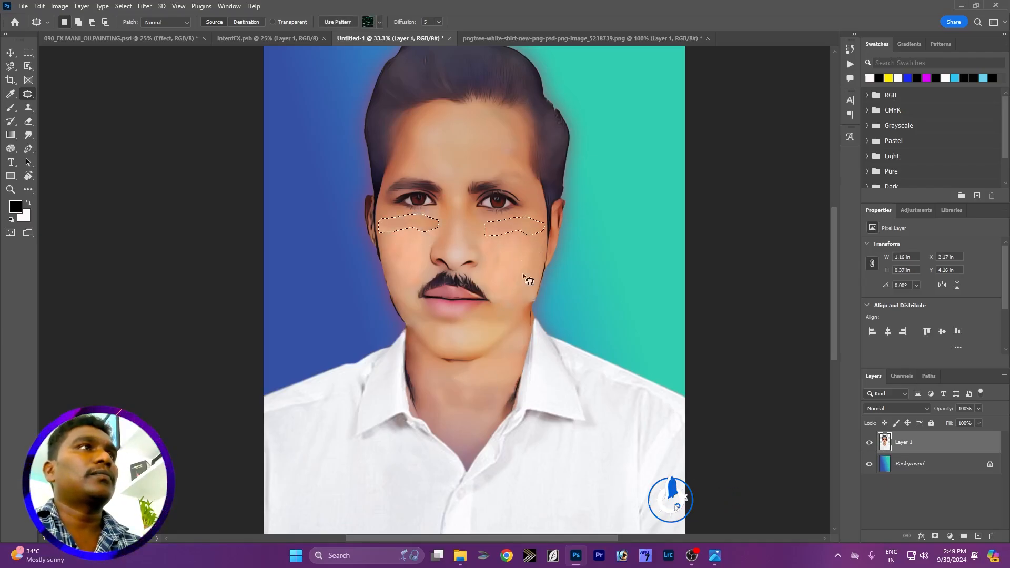
{"action": "mouse_move", "coordinate": [408, 246]}
{"action": "left_mouse_down"}
{"action": "mouse_move", "coordinate": [418, 229]}
{"action": "mouse_move", "coordinate": [420, 243]}
{"action": "left_mouse_up"}
{"action": "left_click_drag", "start_coordinate": [414, 235], "coordinate": [519, 226]}
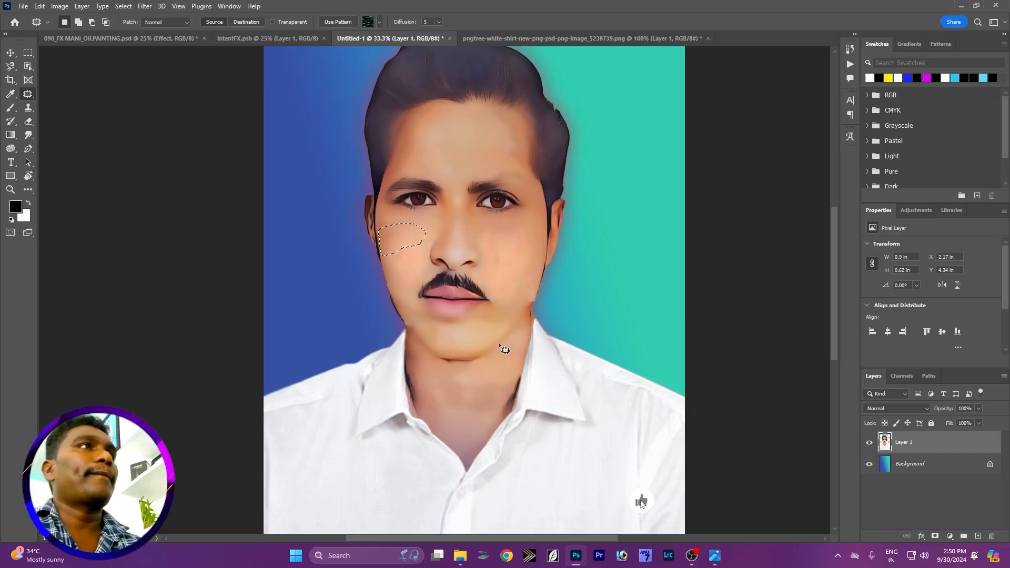
{"action": "mouse_move", "coordinate": [411, 259]}
{"action": "left_mouse_down"}
{"action": "mouse_move", "coordinate": [404, 232]}
{"action": "mouse_move", "coordinate": [412, 259]}
{"action": "left_mouse_up"}
{"action": "mouse_move", "coordinate": [408, 249]}
{"action": "left_mouse_down"}
{"action": "mouse_move", "coordinate": [475, 242]}
{"action": "mouse_move", "coordinate": [513, 248]}
{"action": "left_mouse_up"}
{"action": "mouse_move", "coordinate": [401, 290]}
{"action": "left_mouse_down"}
{"action": "mouse_move", "coordinate": [421, 250]}
{"action": "mouse_move", "coordinate": [425, 282]}
{"action": "mouse_move", "coordinate": [401, 291]}
{"action": "left_mouse_up"}
{"action": "left_click_drag", "start_coordinate": [413, 266], "coordinate": [521, 255]}
{"action": "left_click", "coordinate": [361, 358]}
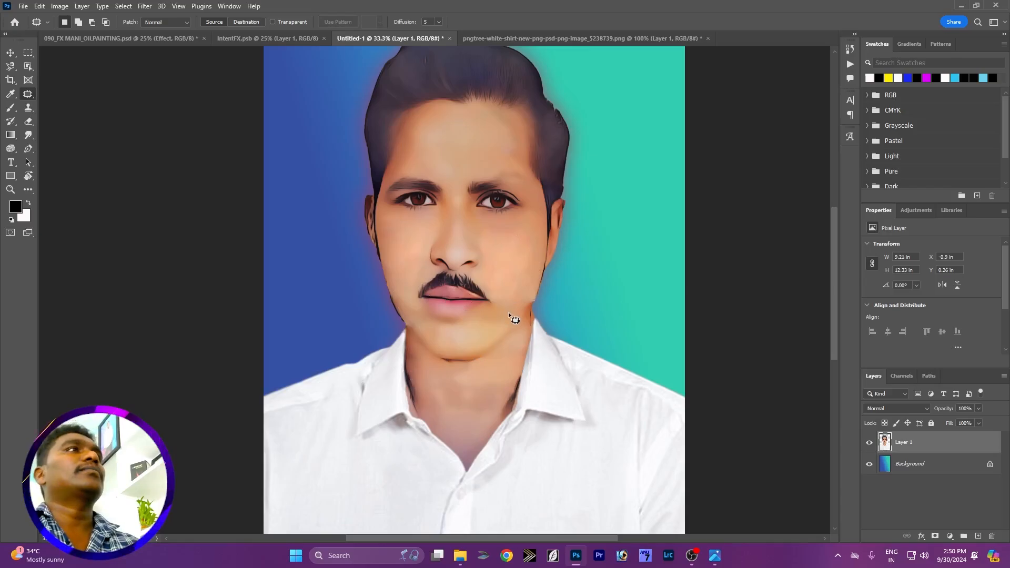
{"action": "key", "text": "s"}
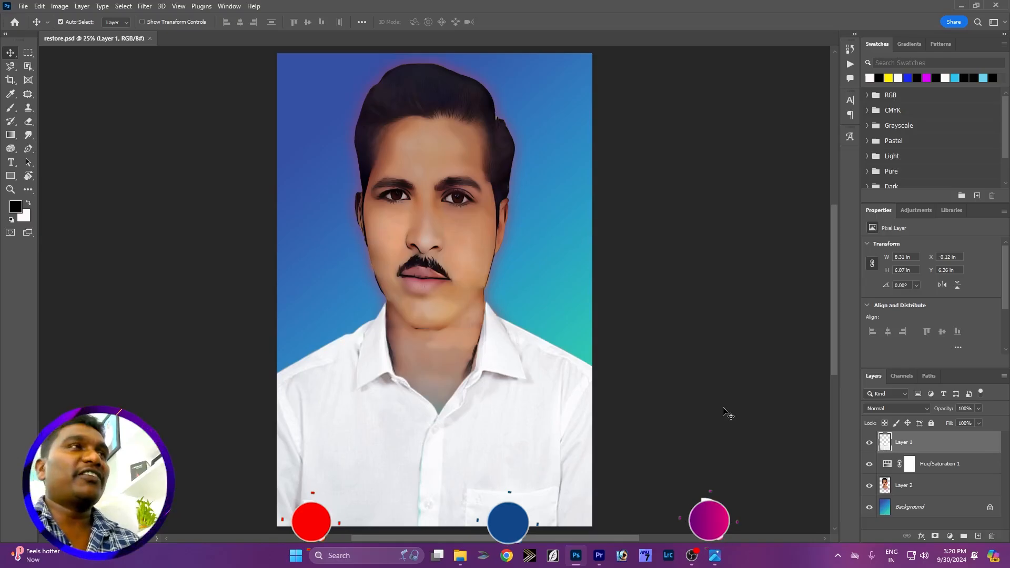
Step: Inspect the retouched face, neck and shirt collar in restore.psd up close, and review the whole portrait
{"action": "key", "text": "ctrl+plus"}
{"action": "key", "text": "ctrl+plus"}
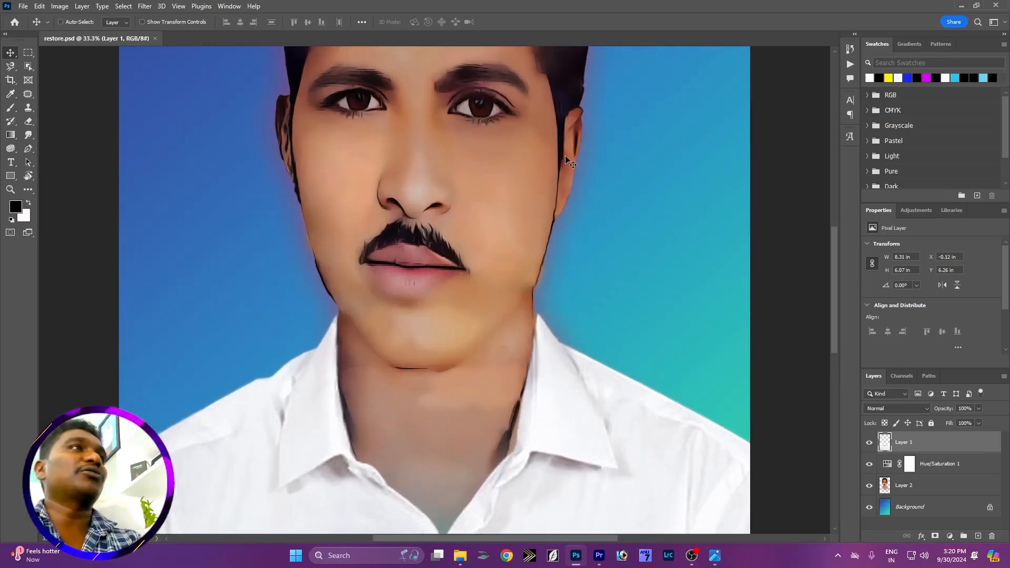
{"action": "mouse_move", "coordinate": [545, 174]}
{"action": "left_mouse_down"}
{"action": "mouse_move", "coordinate": [579, 321]}
{"action": "mouse_move", "coordinate": [545, 177]}
{"action": "left_mouse_up"}
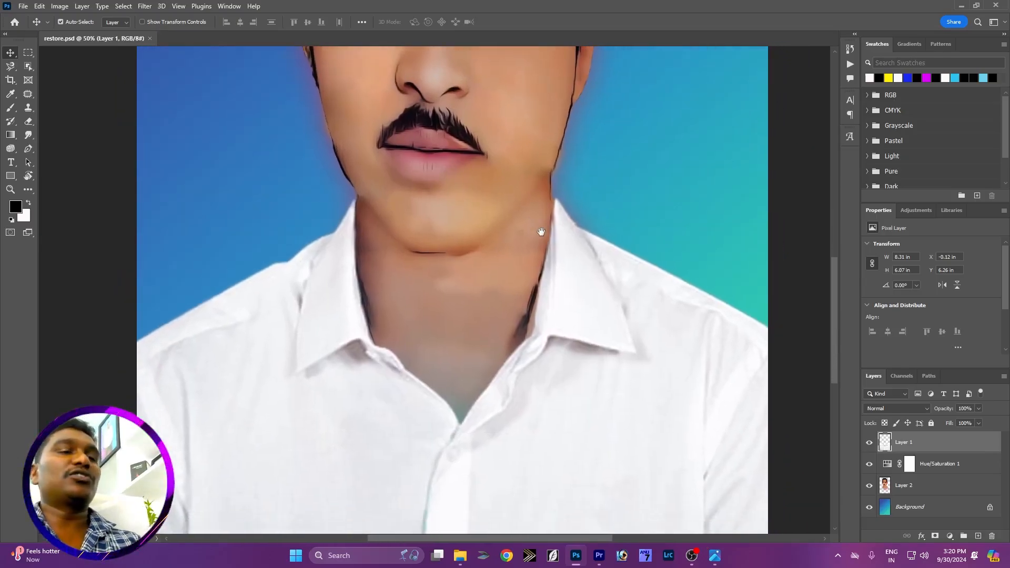
{"action": "key", "text": "ctrl+minus"}
{"action": "left_click_drag", "start_coordinate": [466, 153], "coordinate": [487, 176]}
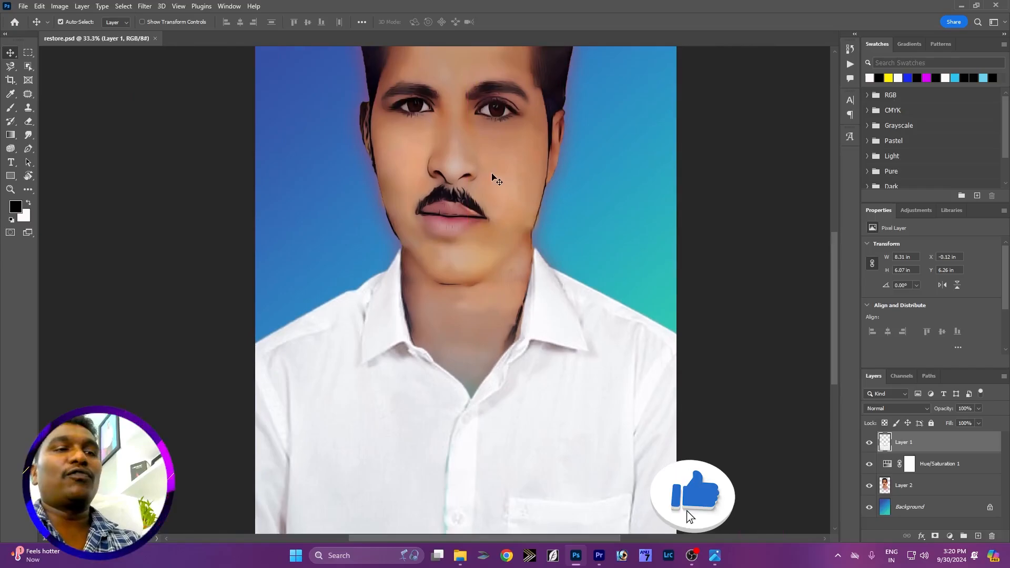
{"action": "key", "text": "ctrl+minus"}
{"action": "key", "text": "ctrl+minus"}
{"action": "left_click_drag", "start_coordinate": [430, 122], "coordinate": [443, 158]}
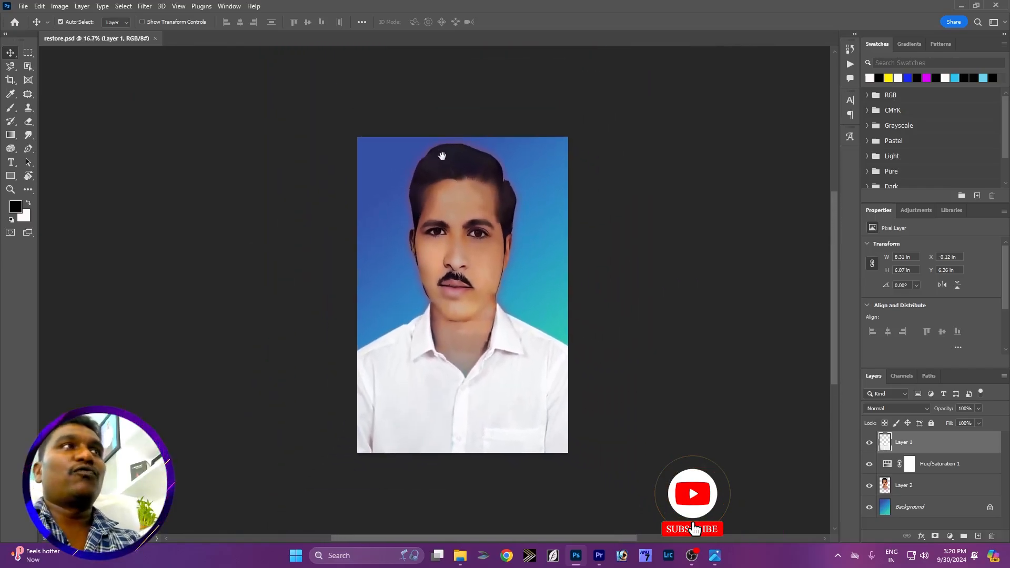